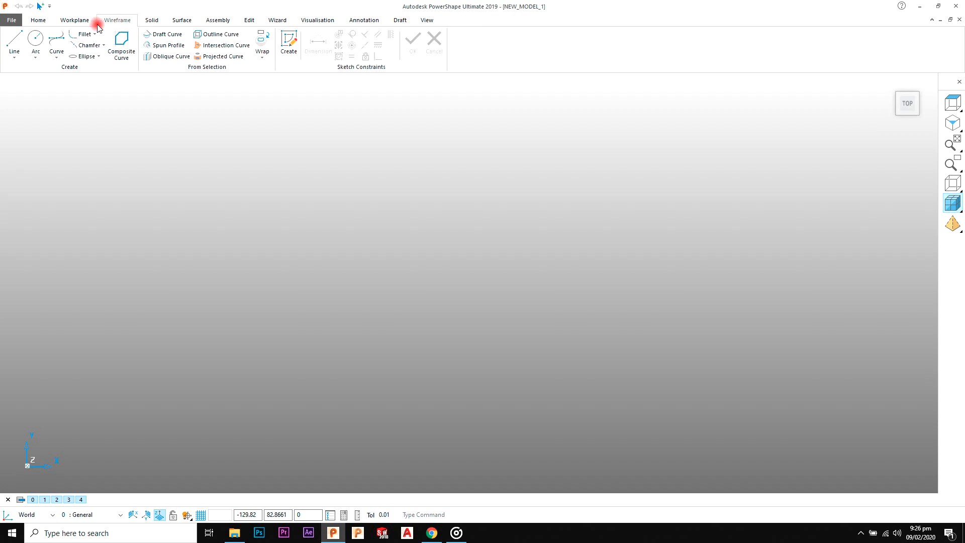
Step: Create a single workplane at the origin by entering 0 as its position
click(18, 39)
click(350, 321)
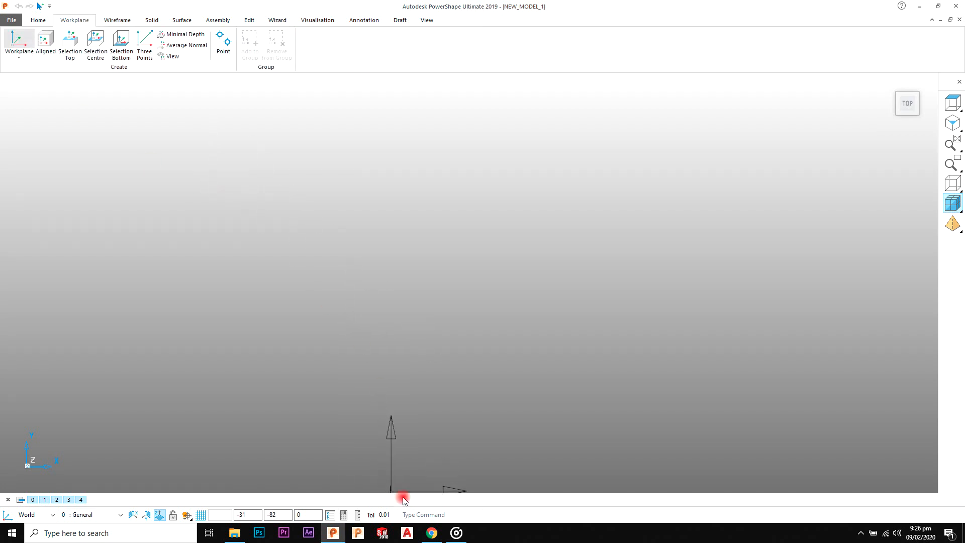
key(Return)
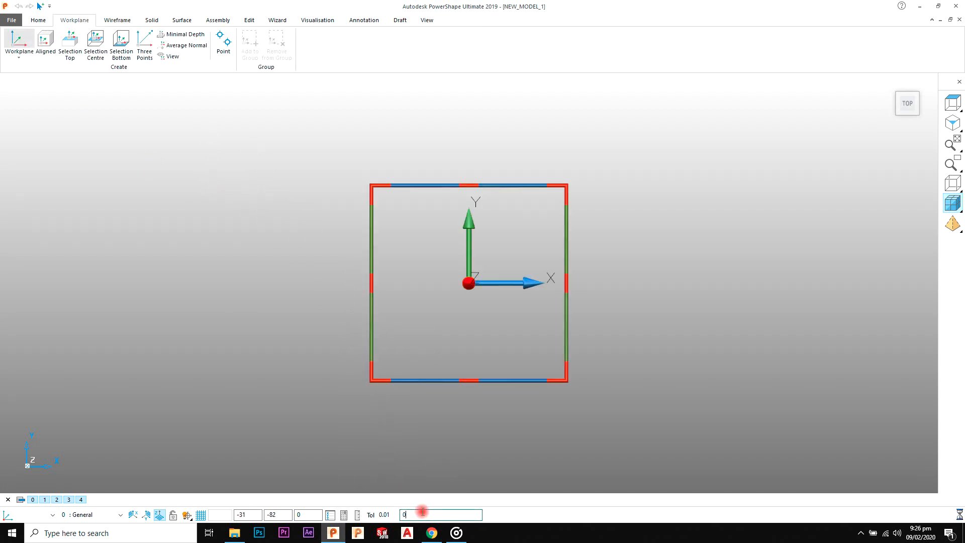
right_click(623, 147)
click(632, 152)
Step: Consult the control arm drawing in the browser and create a full circle of radius 15 centred on the workplane origin
key(alt+Tab)
key(alt+Tab)
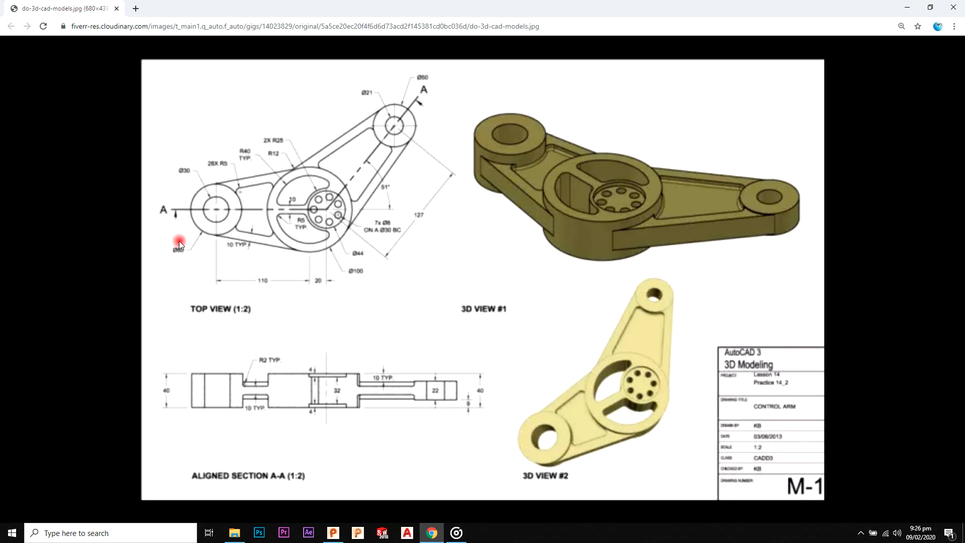
key(alt+Tab)
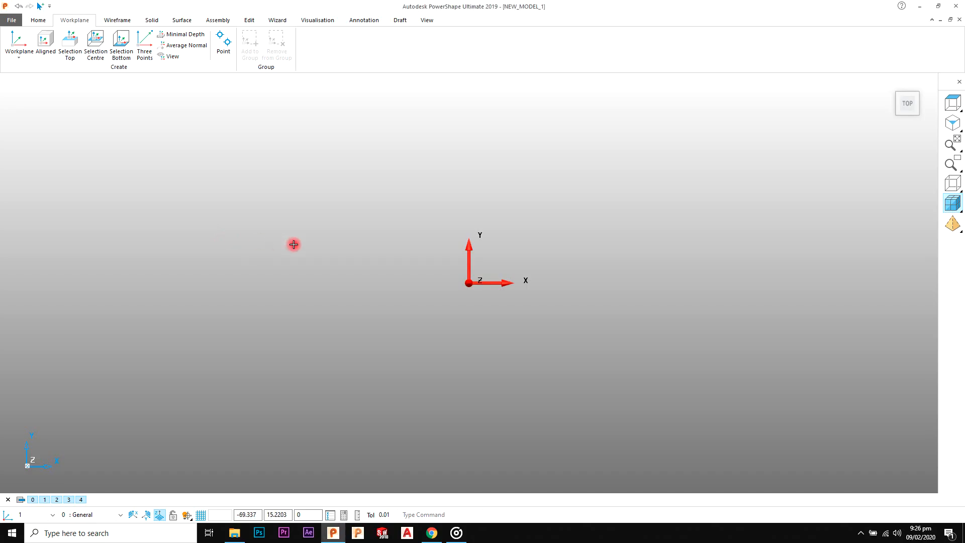
click(106, 25)
click(43, 48)
click(468, 283)
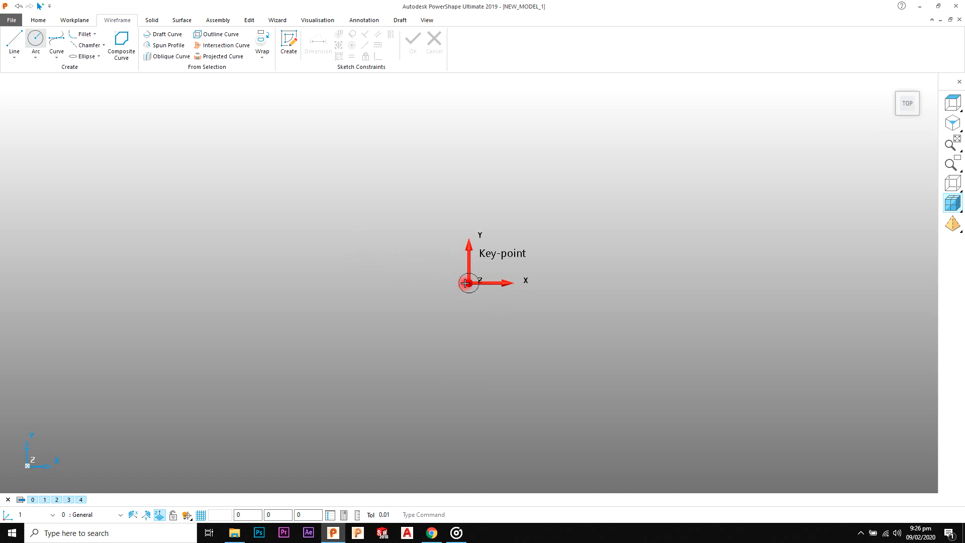
right_click(527, 195)
click(527, 194)
double_click(447, 271)
double_click(217, 179)
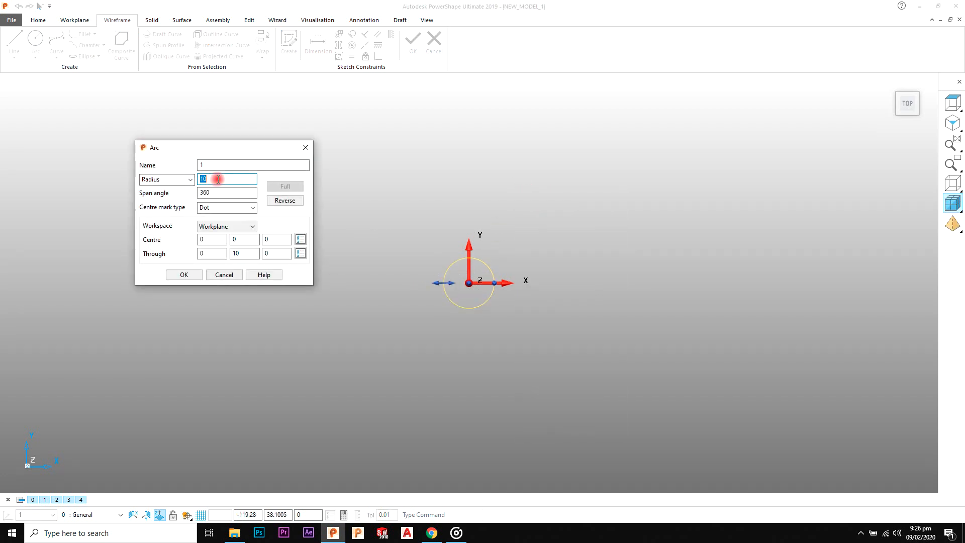
text(15)
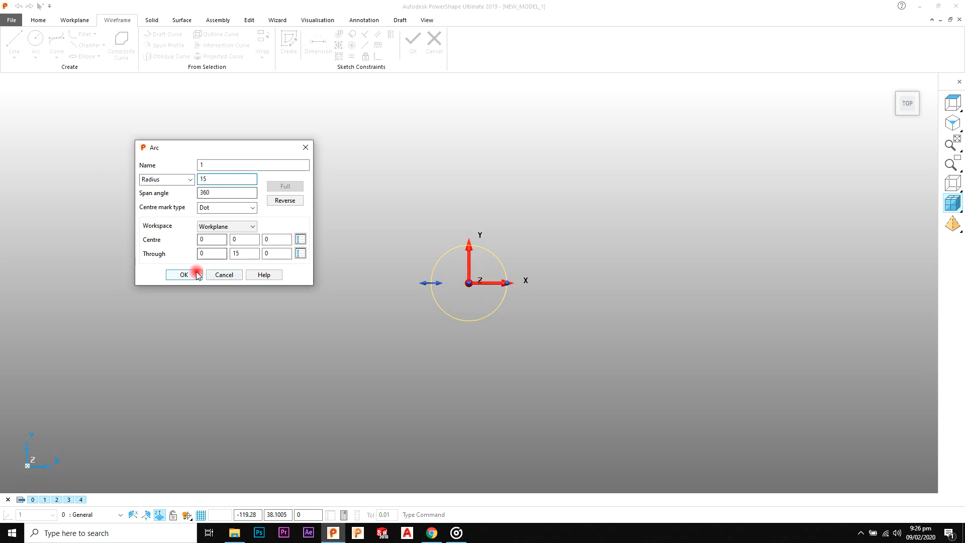
click(185, 275)
Step: Create a second full circle at the workplane origin and set its radius to 30
click(36, 41)
click(469, 283)
right_click(524, 195)
click(527, 198)
double_click(454, 261)
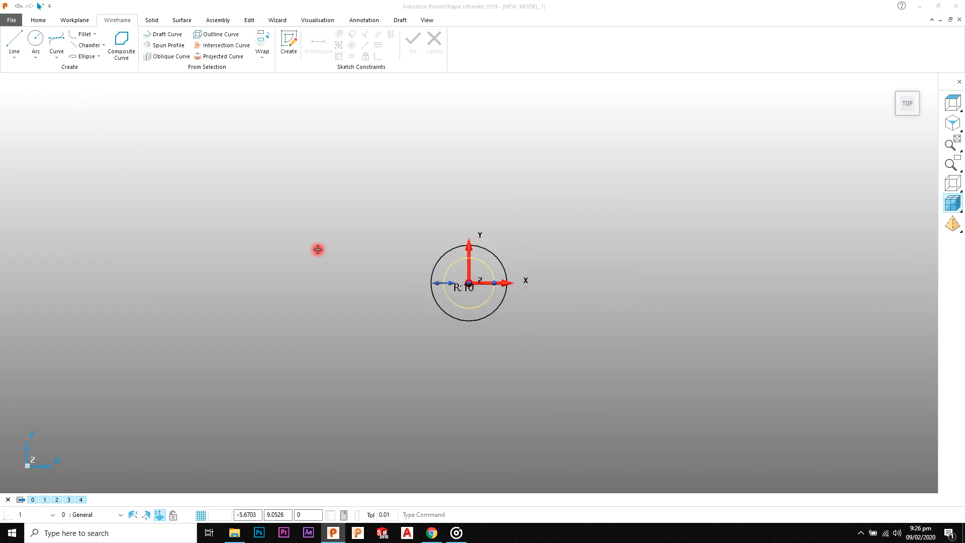
double_click(222, 182)
text(30)
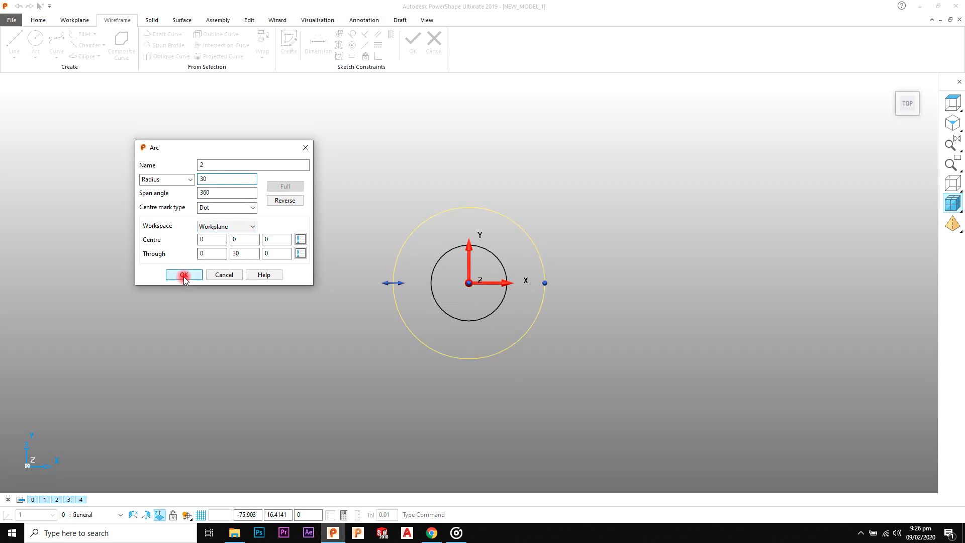
click(184, 274)
click(594, 213)
Step: Try to move the inner circle 110 along X without making a copy, using the spacing from the reference drawing
scroll(602, 258, down, 6)
shift+middle_drag(603, 265, 489, 254)
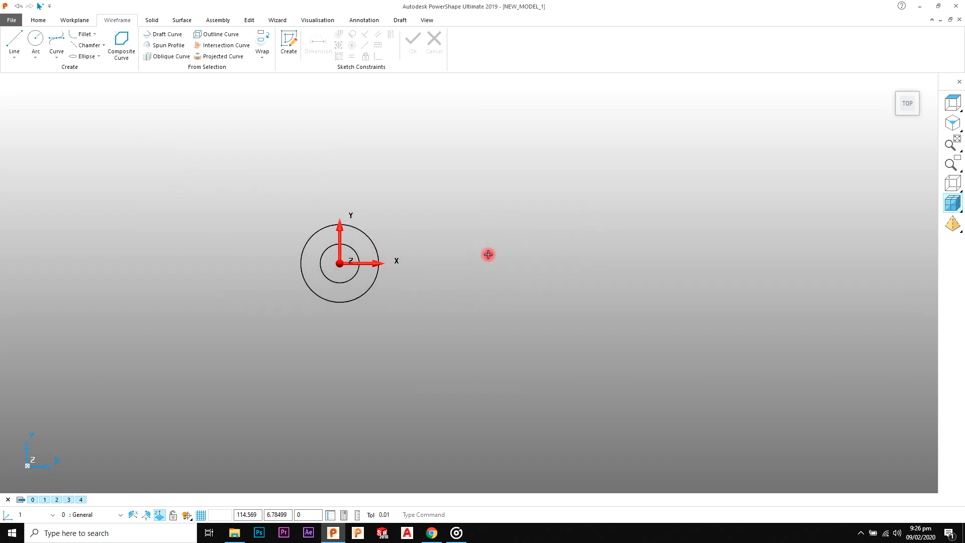
key(alt+Tab)
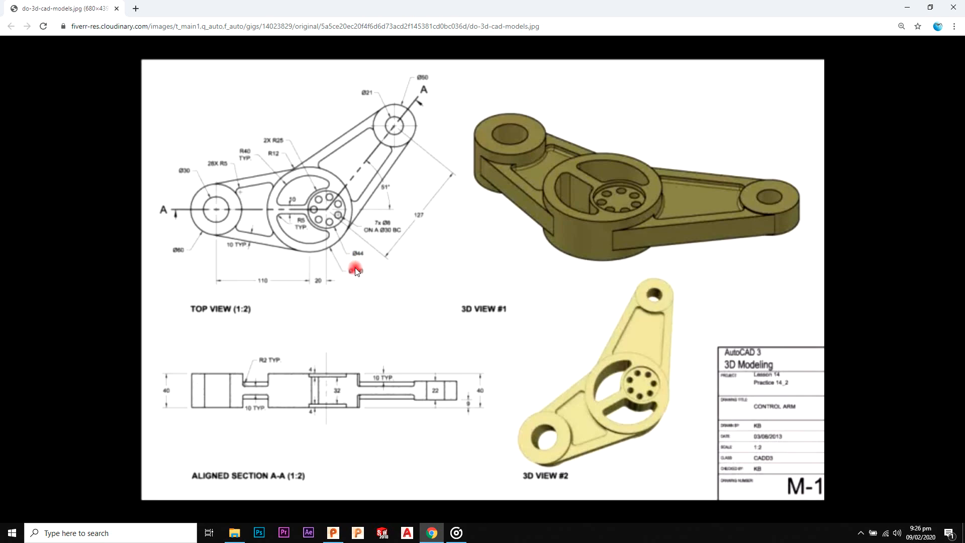
key(alt+Tab)
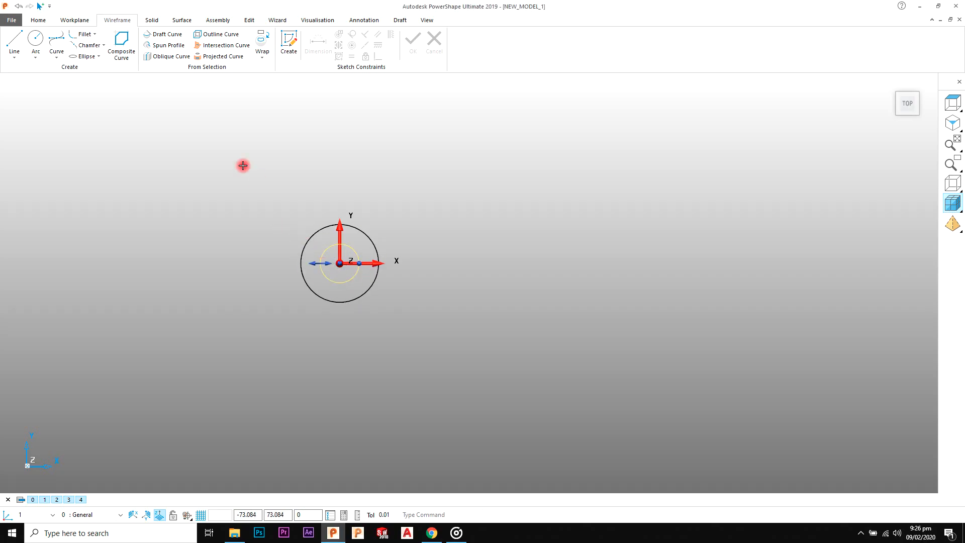
click(250, 20)
click(59, 43)
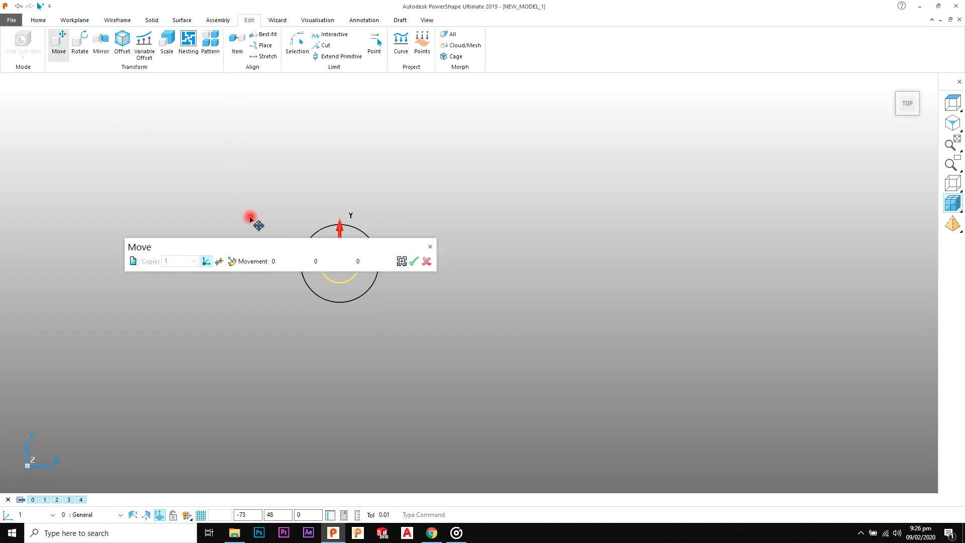
click(357, 260)
click(414, 261)
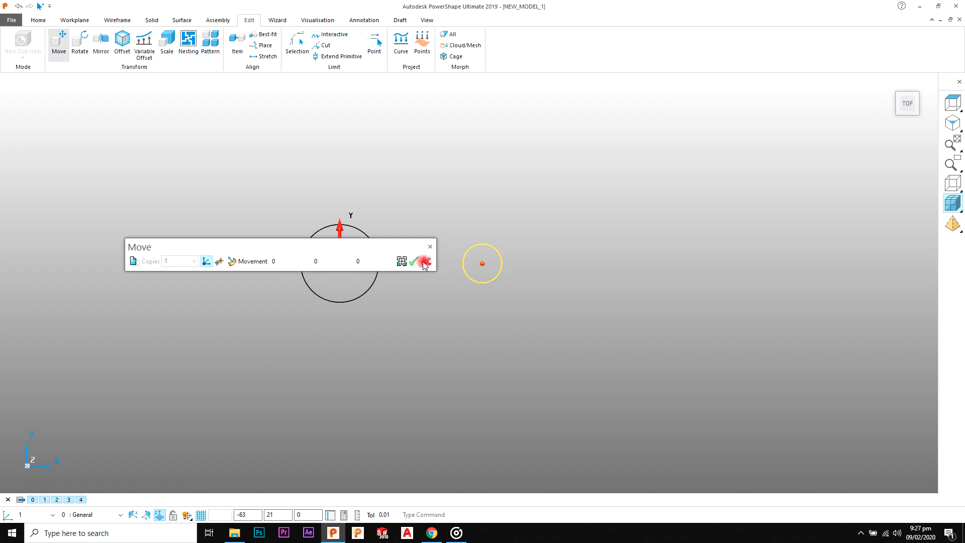
click(426, 262)
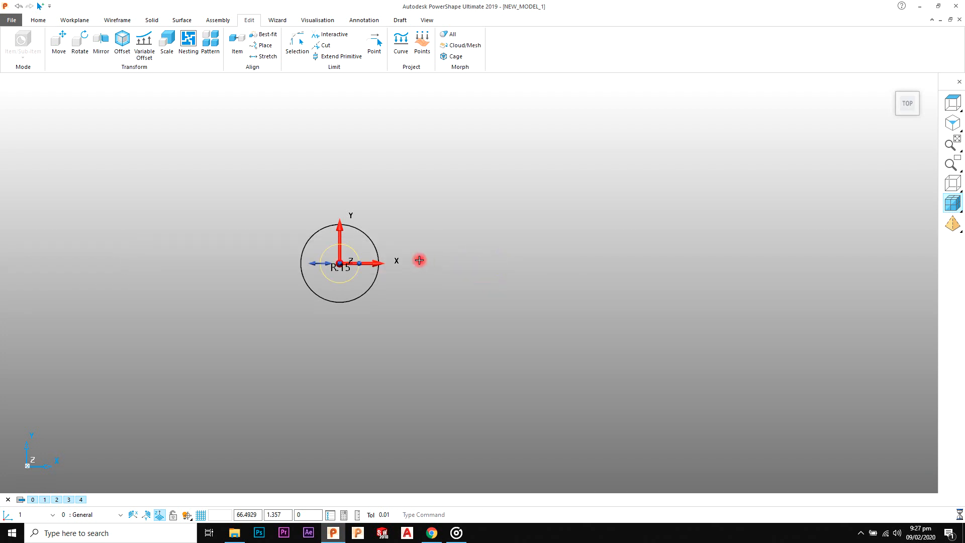
Step: Make one copy of the inner 15 radius circle, moved 110 along X
click(60, 43)
click(136, 262)
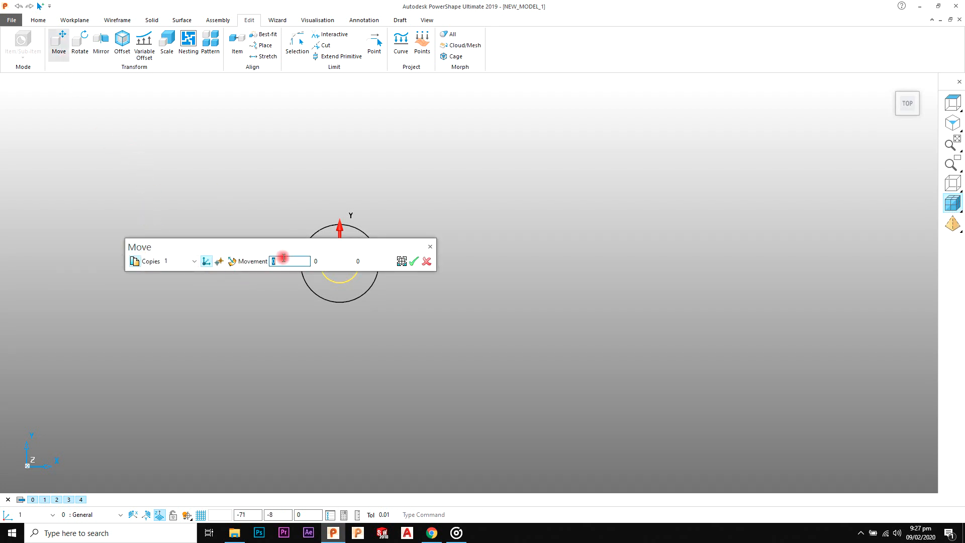
click(414, 261)
Step: Switch the copied circle's size definition to Diameter and set it to 110
scroll(472, 231, up, 2)
click(498, 240)
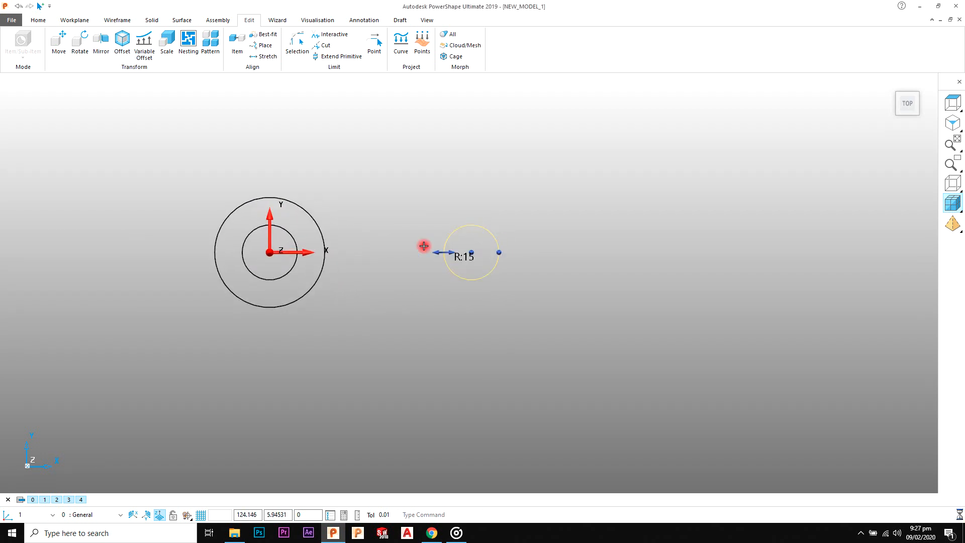
double_click(479, 244)
click(177, 179)
click(175, 190)
double_click(220, 179)
text(110)
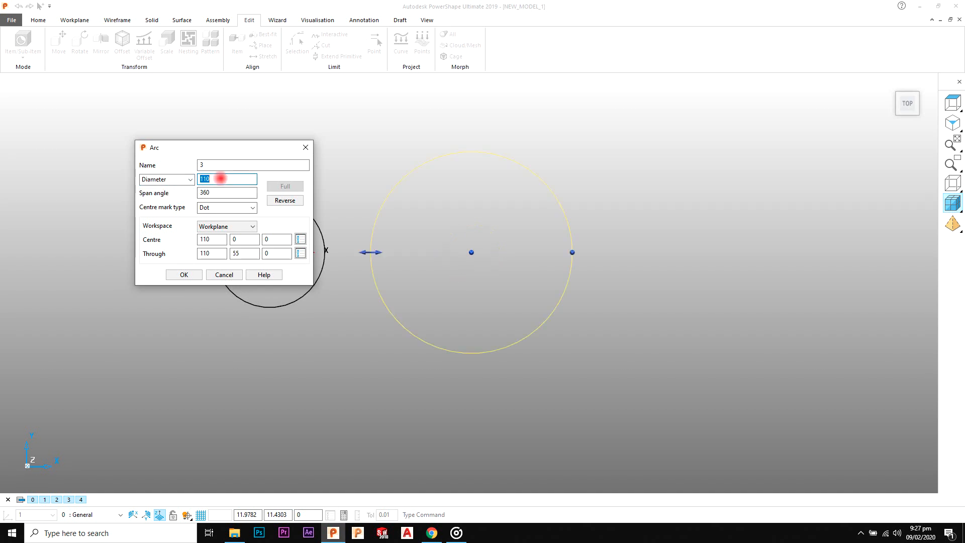
click(184, 274)
click(603, 231)
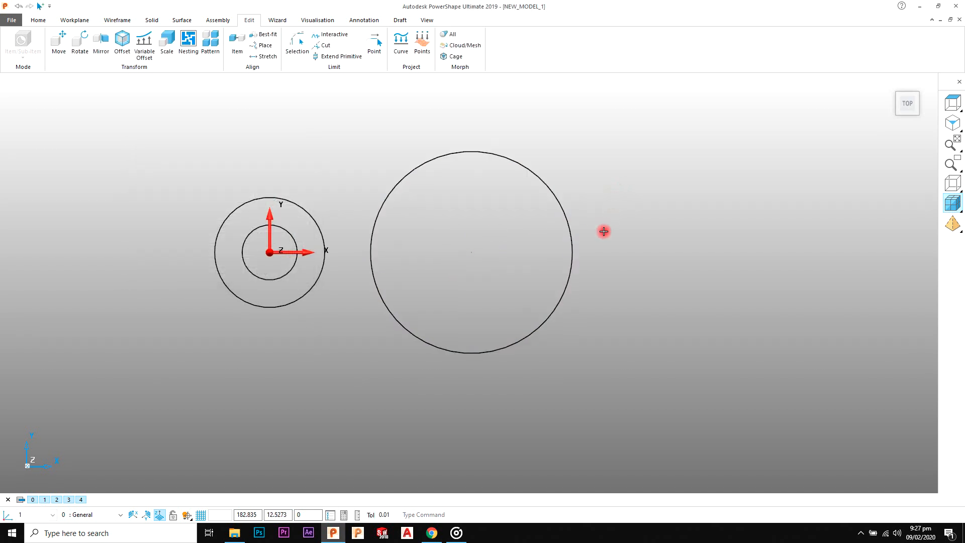
Step: Draw a full circle of radius 20 concentric with the large circle
click(107, 20)
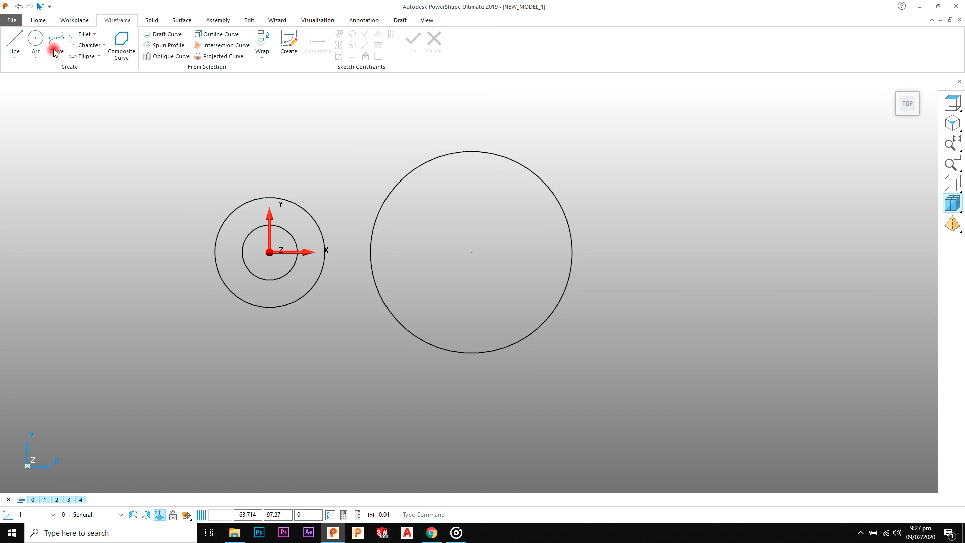
click(480, 248)
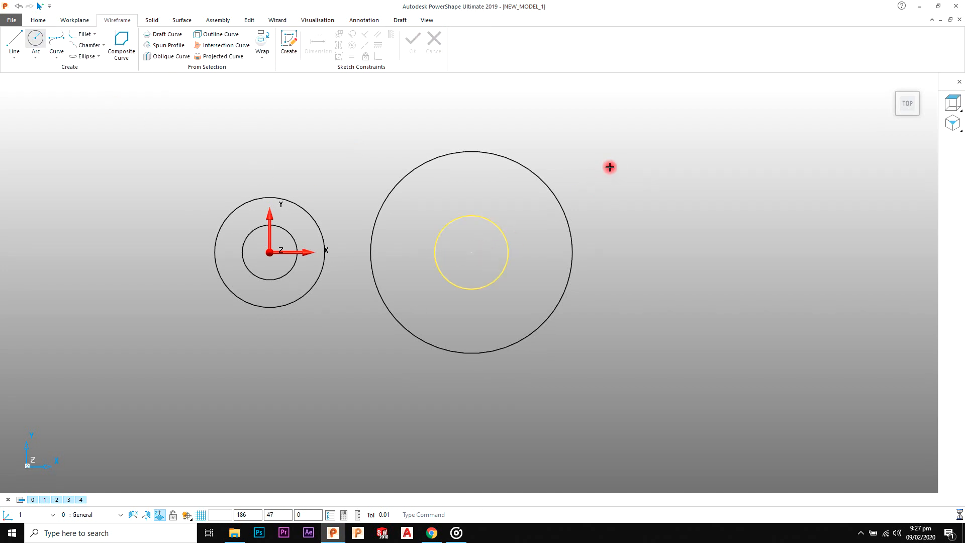
right_click(610, 167)
scroll(525, 254, up, 1)
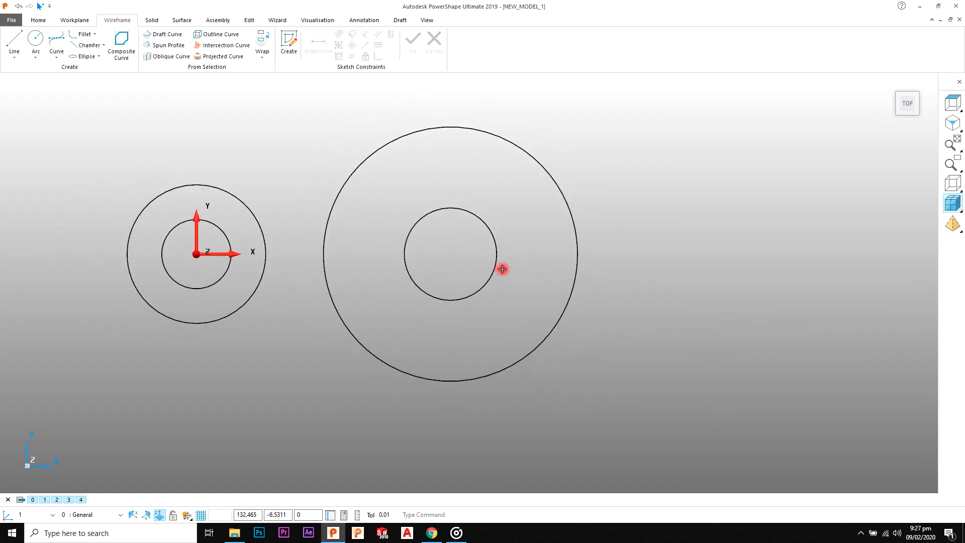
Step: Check the reference drawing and set the radius of the circle inside the large circle to 22
key(alt+Tab)
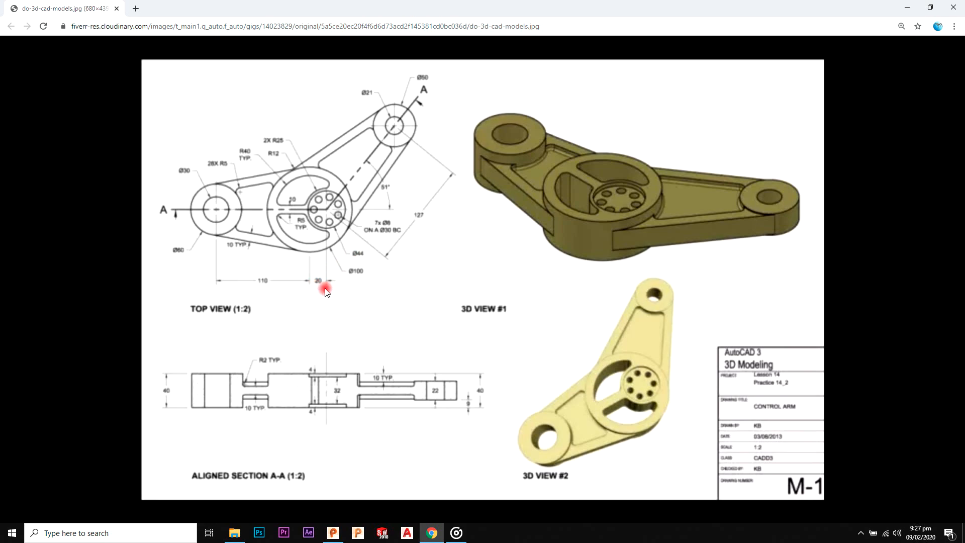
key(alt+Tab)
double_click(442, 298)
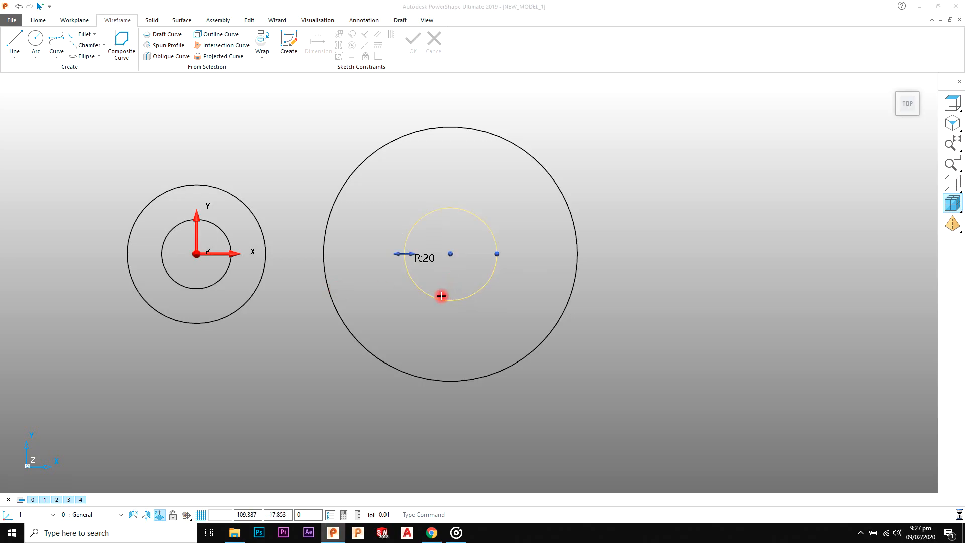
click(222, 183)
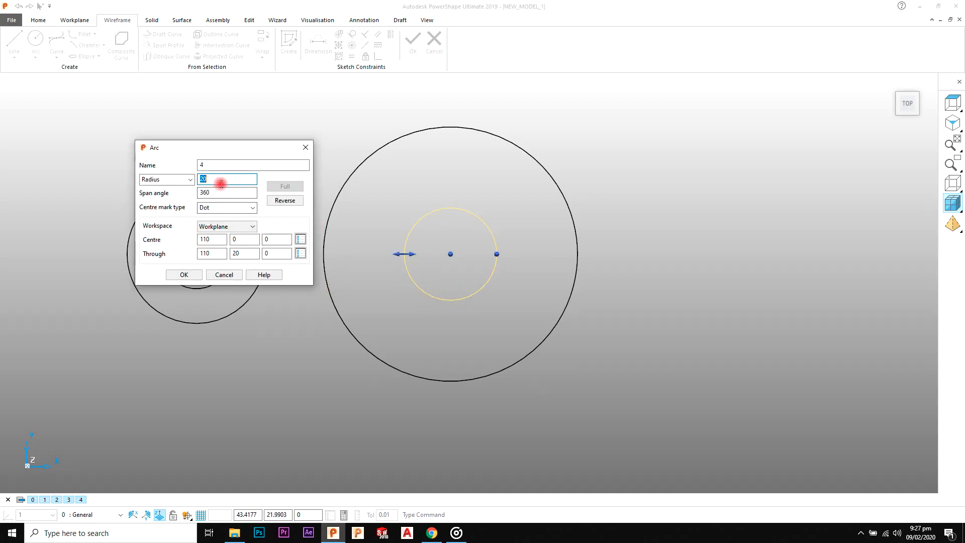
text(2)
key(Return)
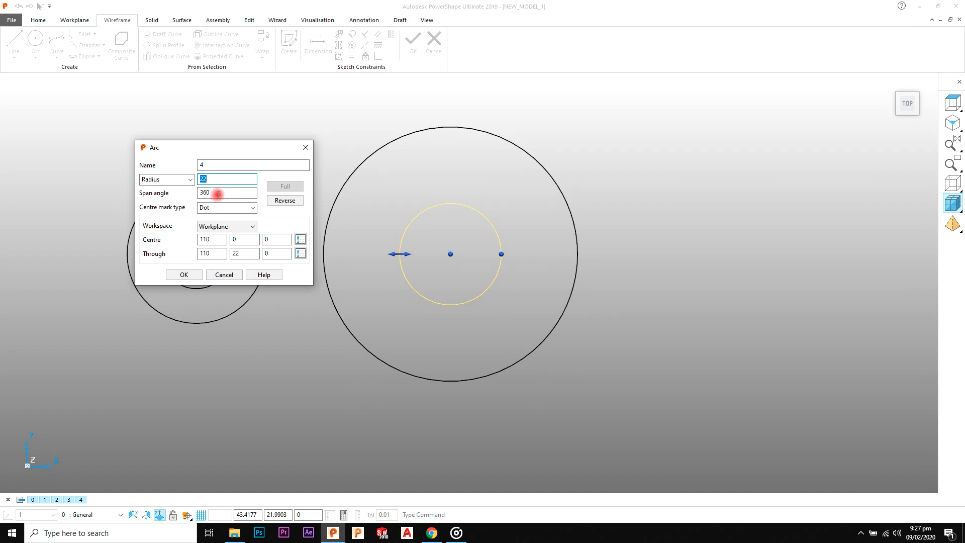
click(184, 274)
Step: Move the 22 radius circle 20 along X from the large circle's centre, without copying it
click(250, 20)
click(58, 44)
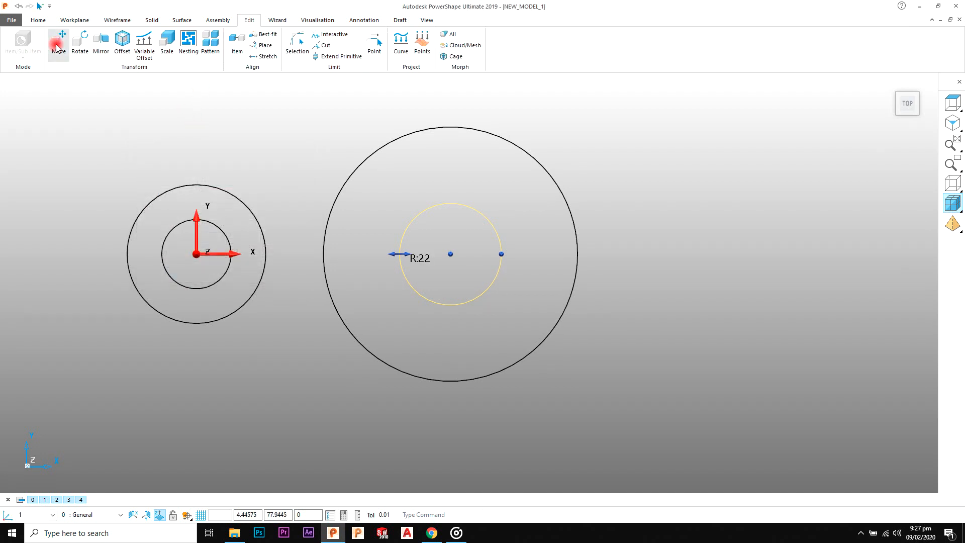
double_click(290, 260)
text(20)
key(Return)
click(413, 263)
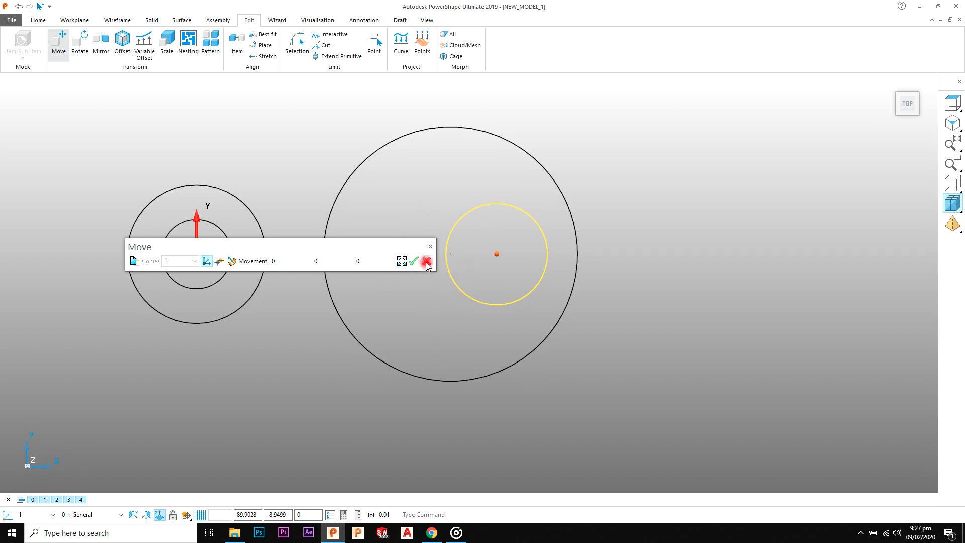
click(426, 262)
click(609, 216)
Step: Check the off-centre circle inside the large circle against the reference drawing and its arc properties
scroll(577, 256, up, 3)
key(alt+Tab)
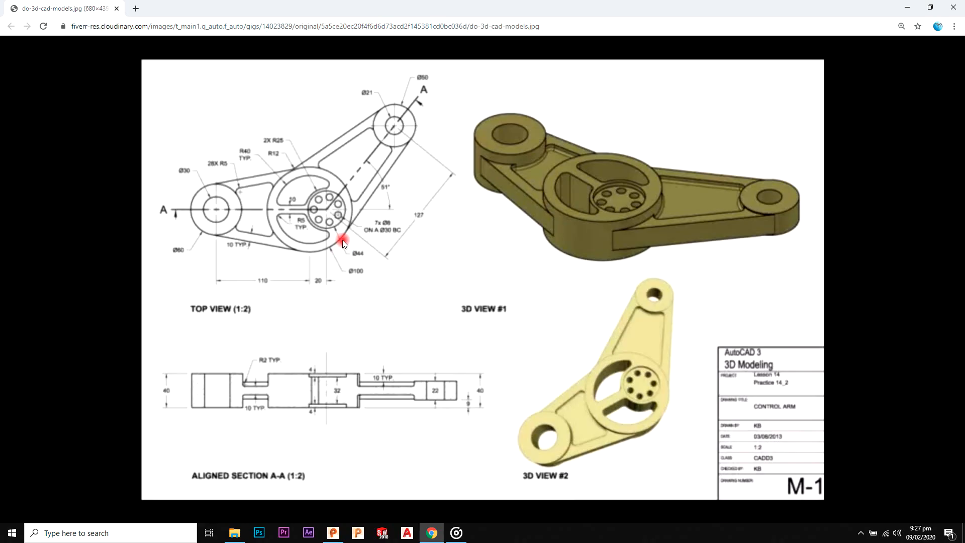
key(alt+Tab)
click(397, 254)
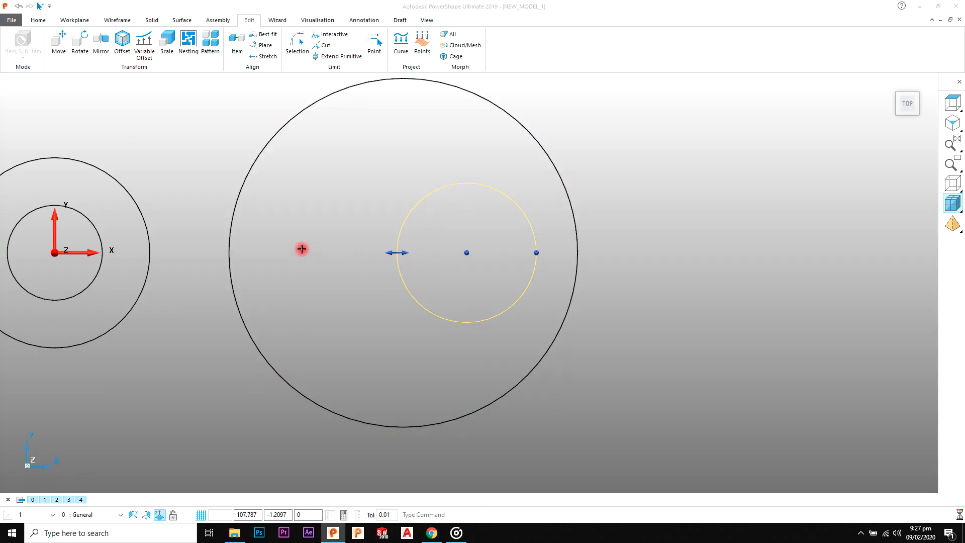
click(189, 276)
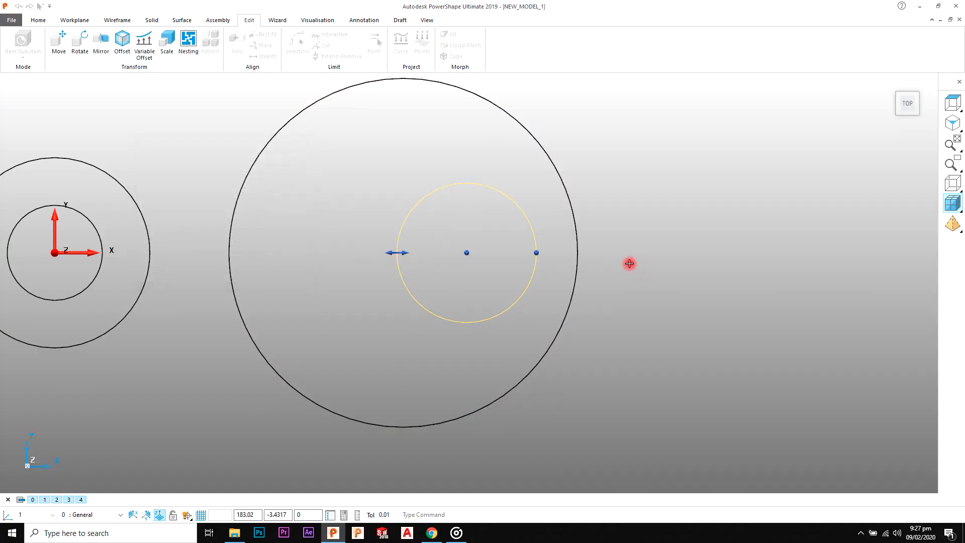
Step: Check the large circle's diameter in the reference drawing and set its radius to 50
click(579, 252)
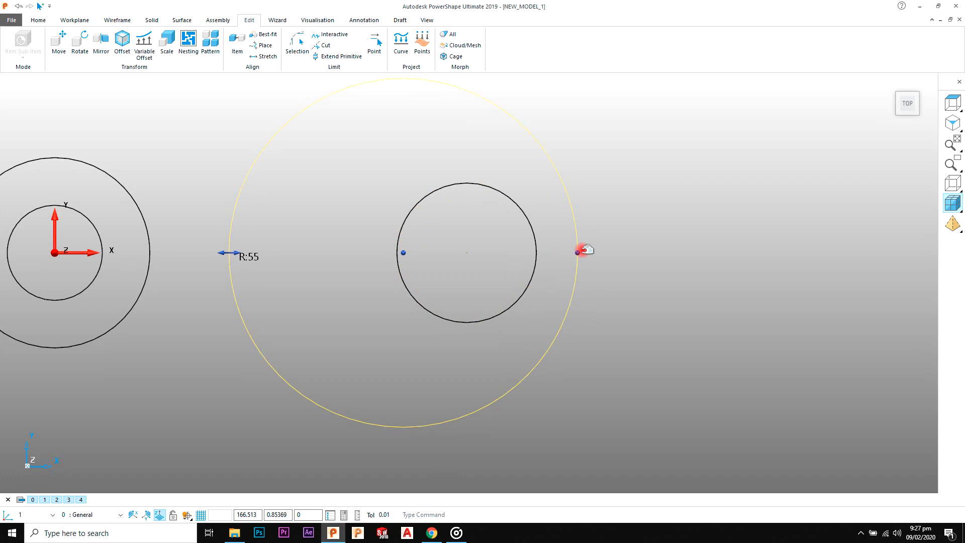
key(alt+Tab)
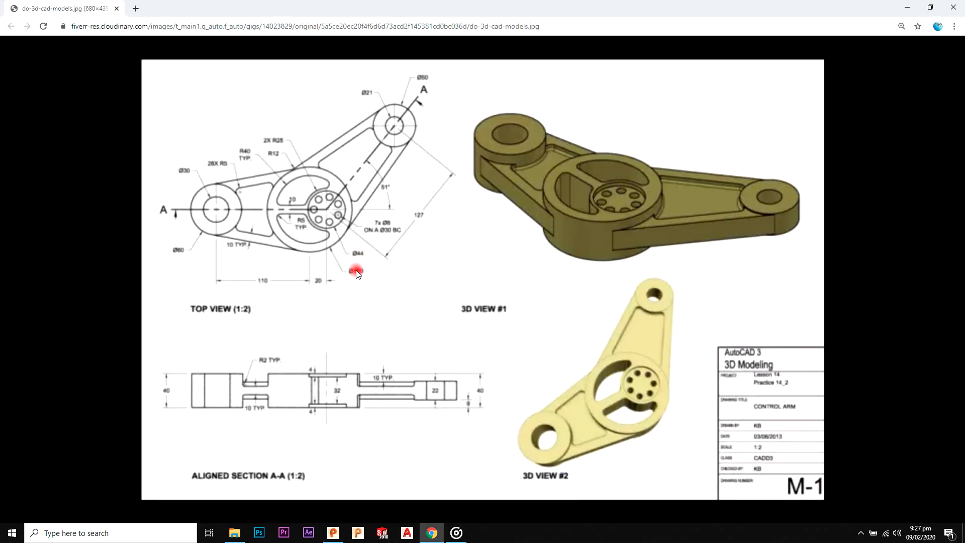
key(alt+Tab)
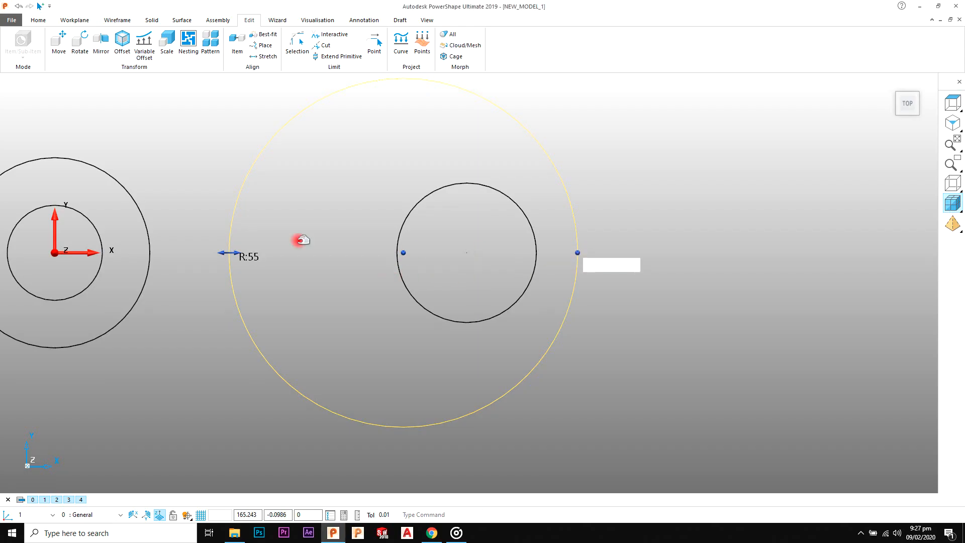
double_click(301, 241)
double_click(217, 178)
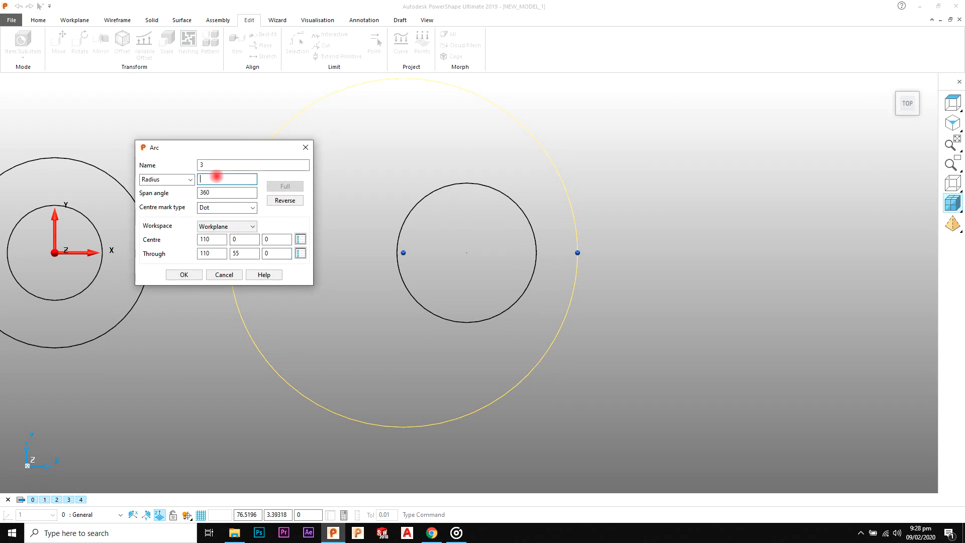
text(50)
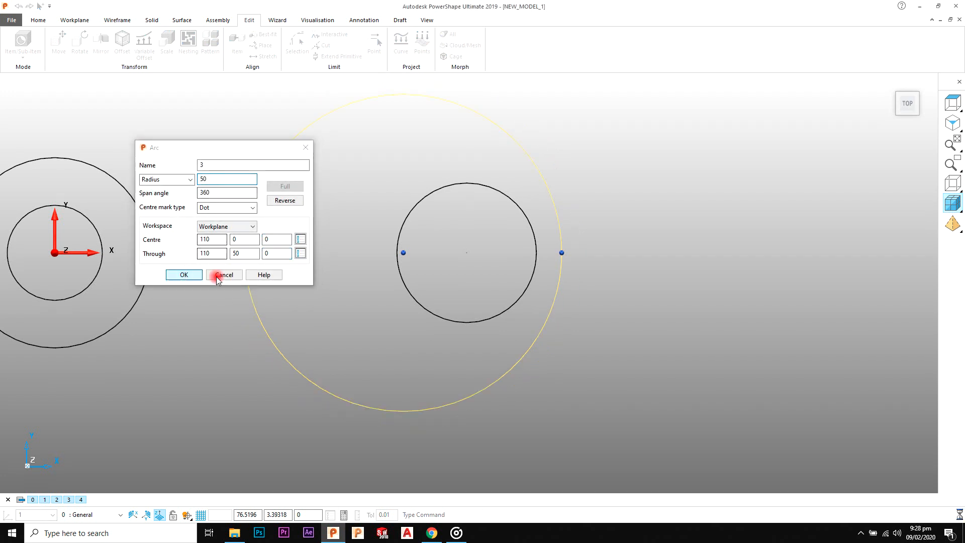
click(184, 274)
Step: Check the bolt circle in the reference drawing and draw a full circle of radius 15 concentric with the 22 radius circle
key(alt+Tab)
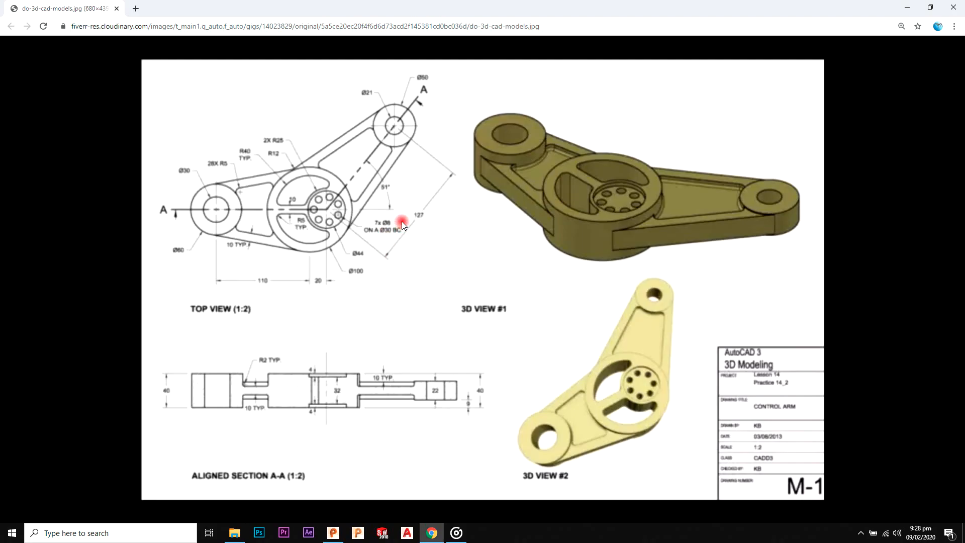
key(alt+Tab)
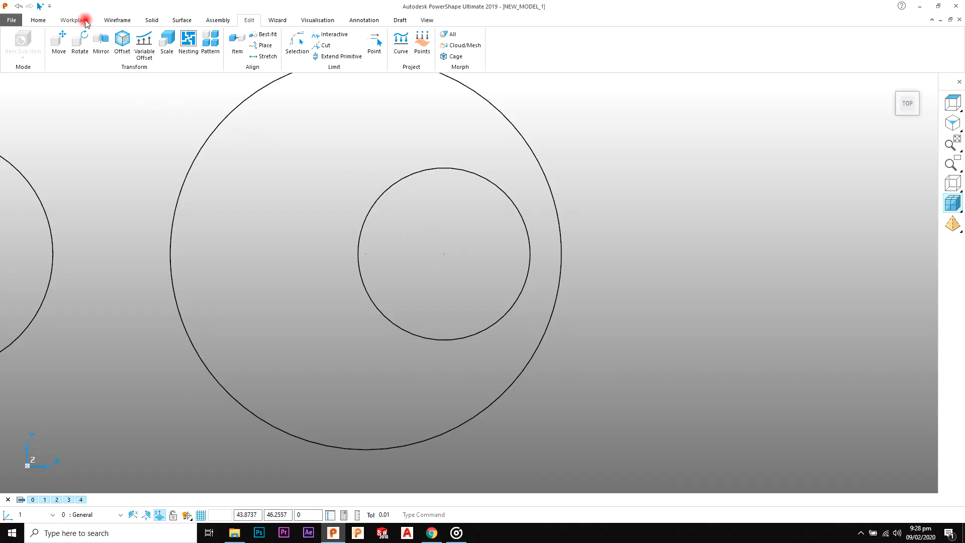
click(109, 21)
click(43, 45)
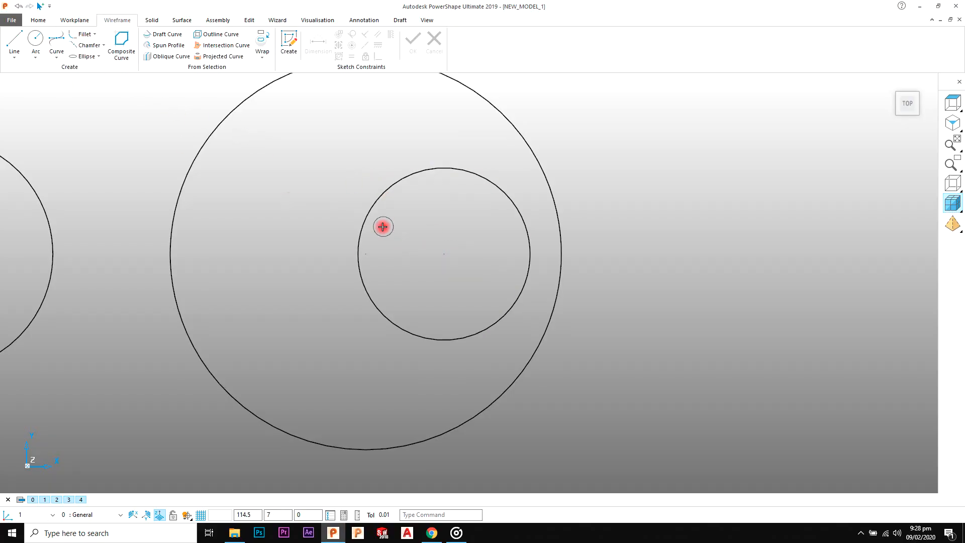
click(443, 253)
right_click(599, 151)
click(517, 201)
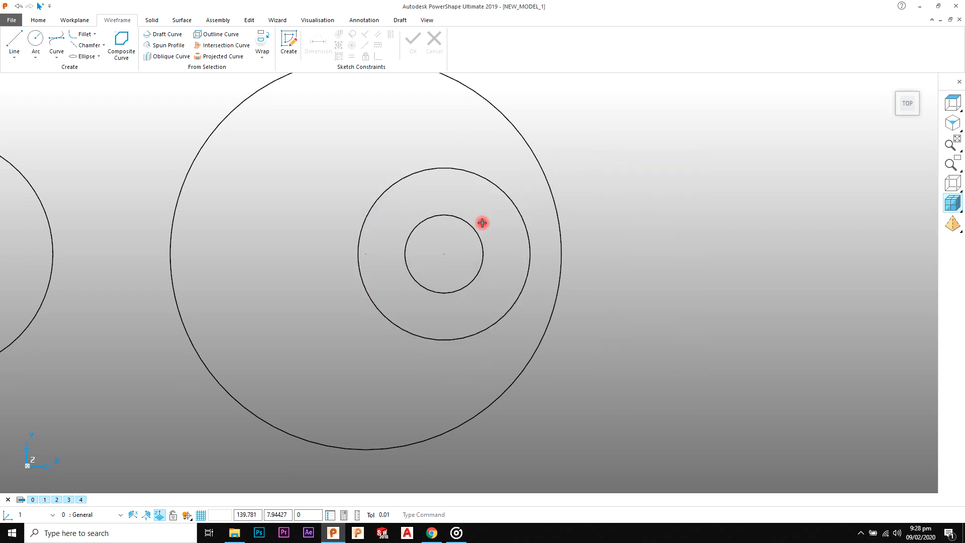
click(472, 228)
click(222, 182)
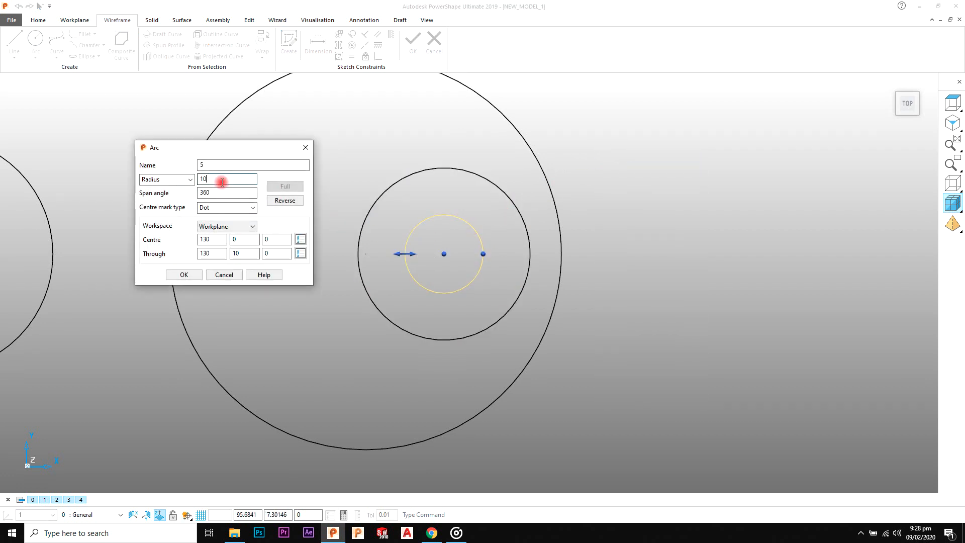
click(176, 276)
Step: Draw a horizontal line about 39 long from the bolt circle's centre in the negative X direction
click(15, 39)
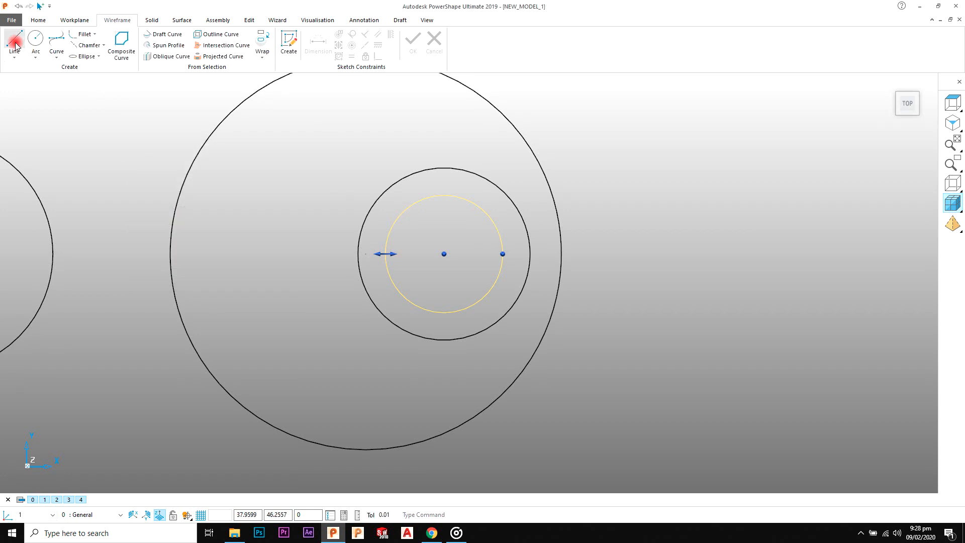
click(444, 254)
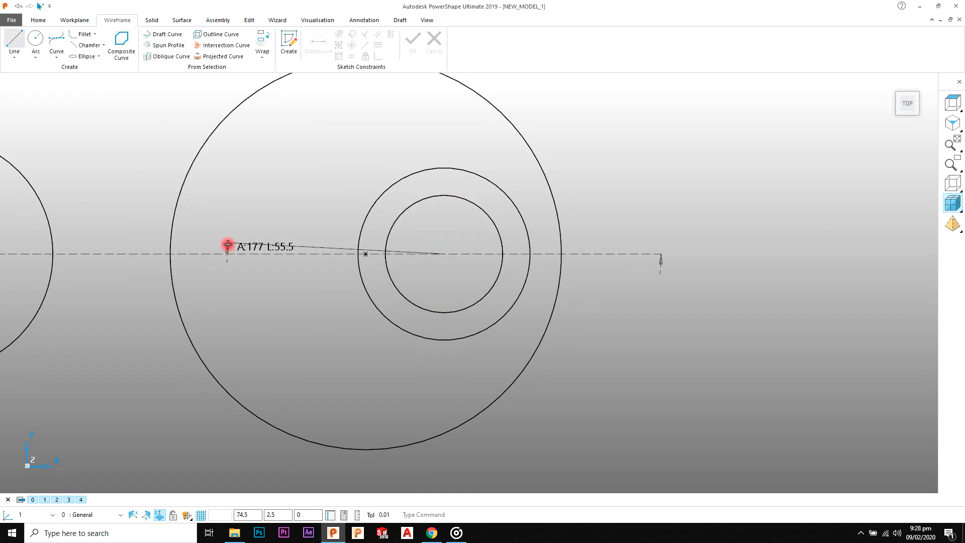
key(Escape)
right_click(587, 152)
click(592, 154)
scroll(372, 269, up, 2)
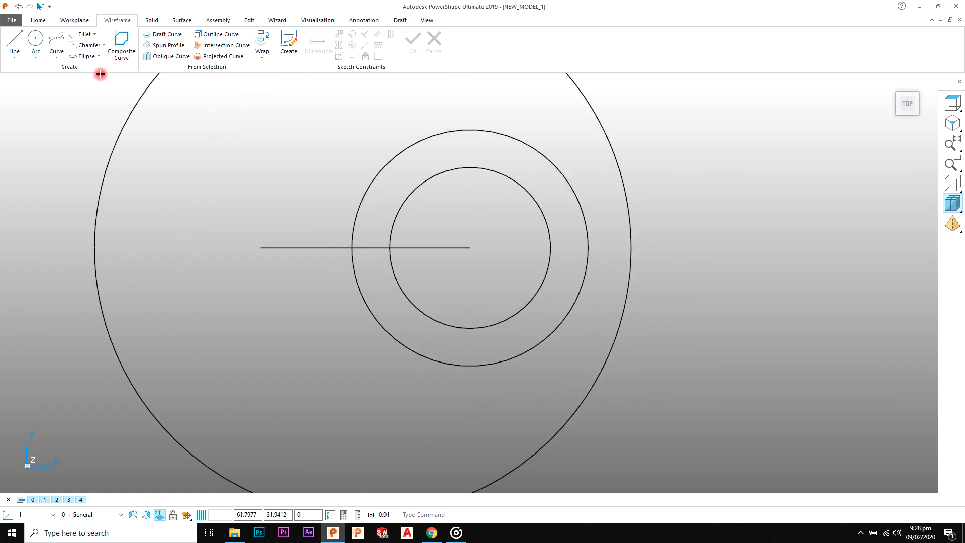
Step: Draw a full circle of radius 4 centred where the horizontal line crosses the 15 radius bolt circle
click(36, 40)
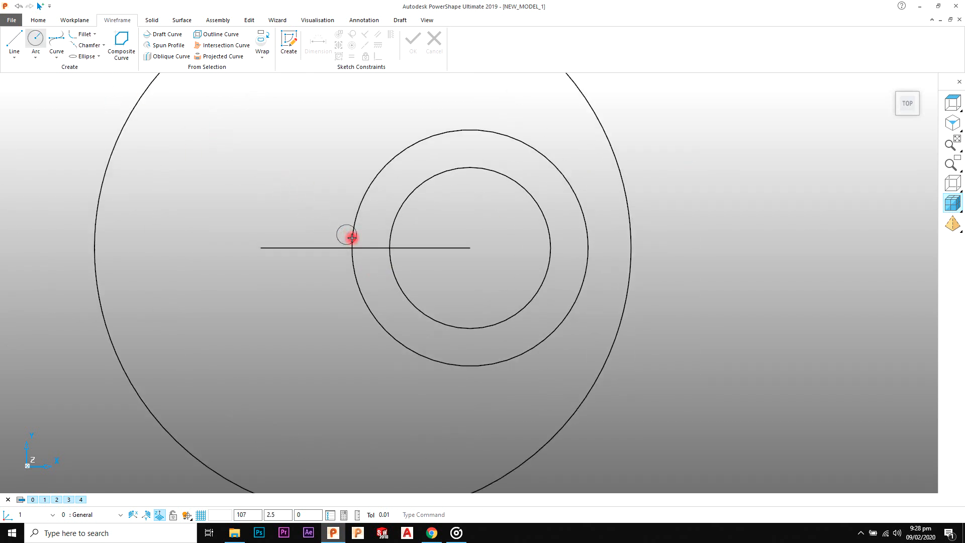
click(390, 247)
right_click(449, 221)
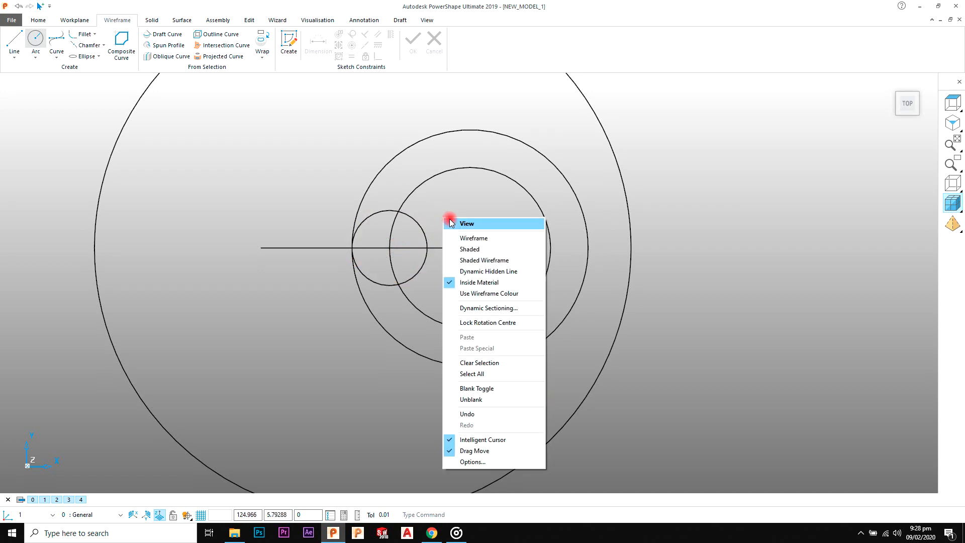
click(450, 222)
click(415, 229)
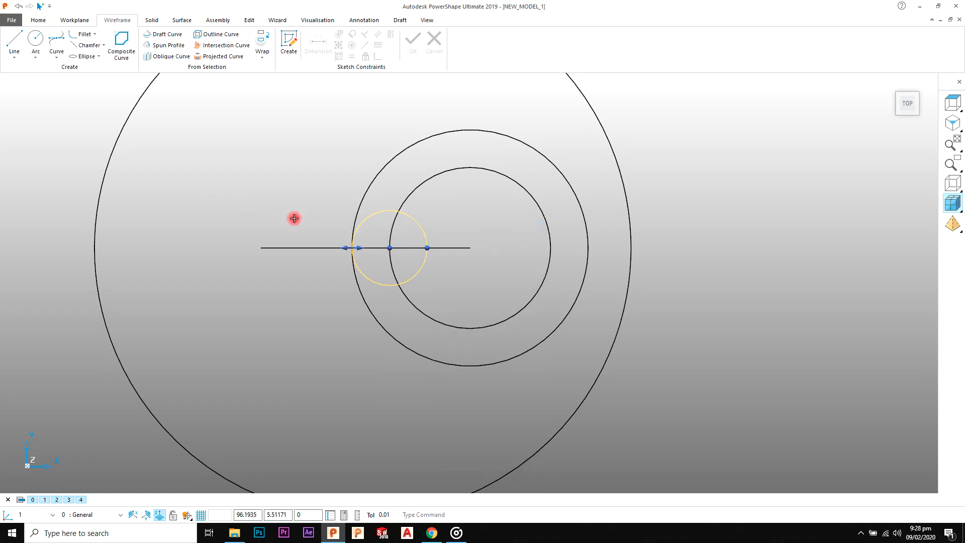
double_click(381, 212)
click(219, 179)
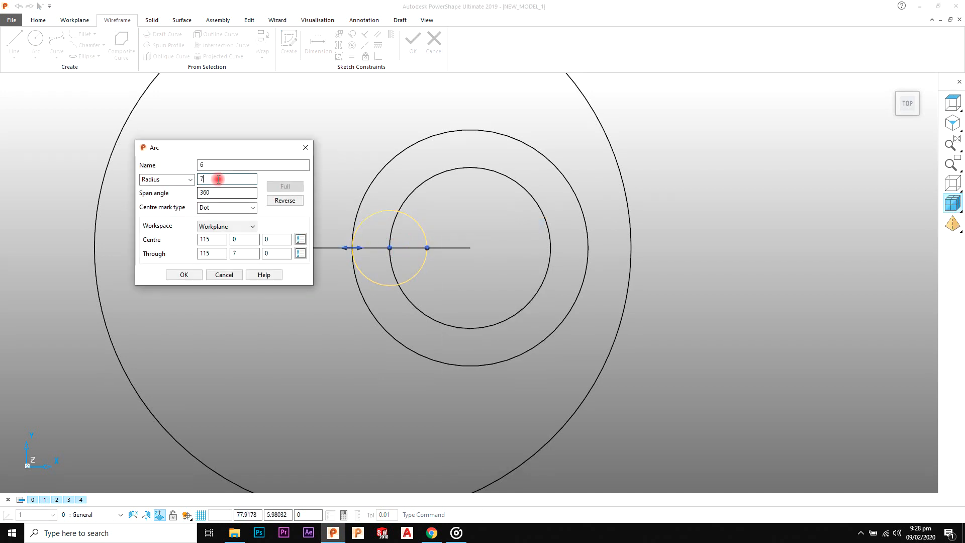
text(4)
key(Return)
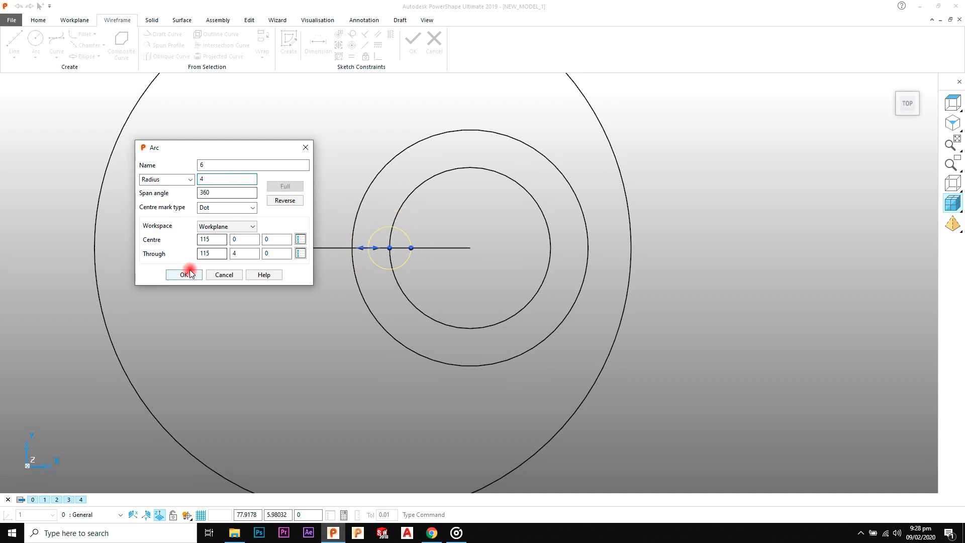
click(185, 274)
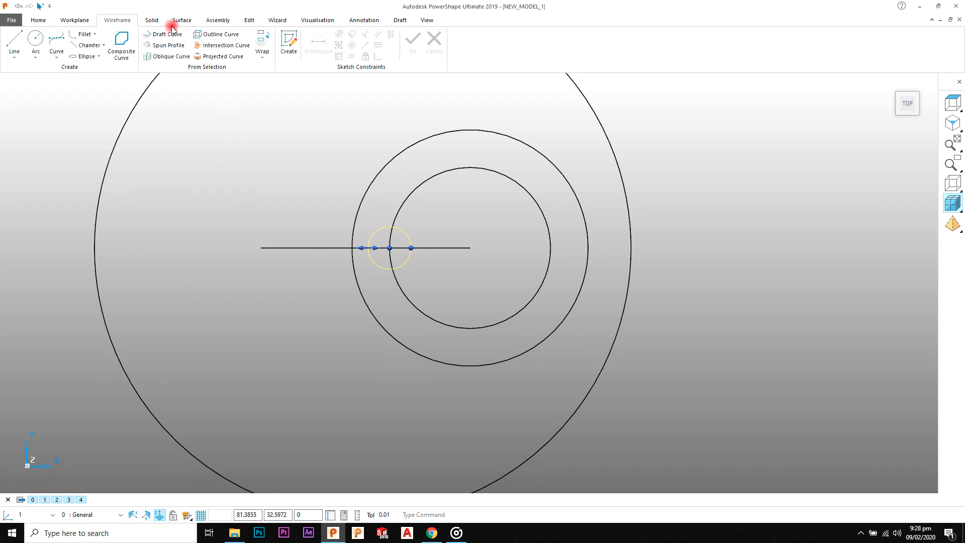
Step: Create a workplane at the centre of the 15 radius bolt circle
click(75, 20)
click(19, 41)
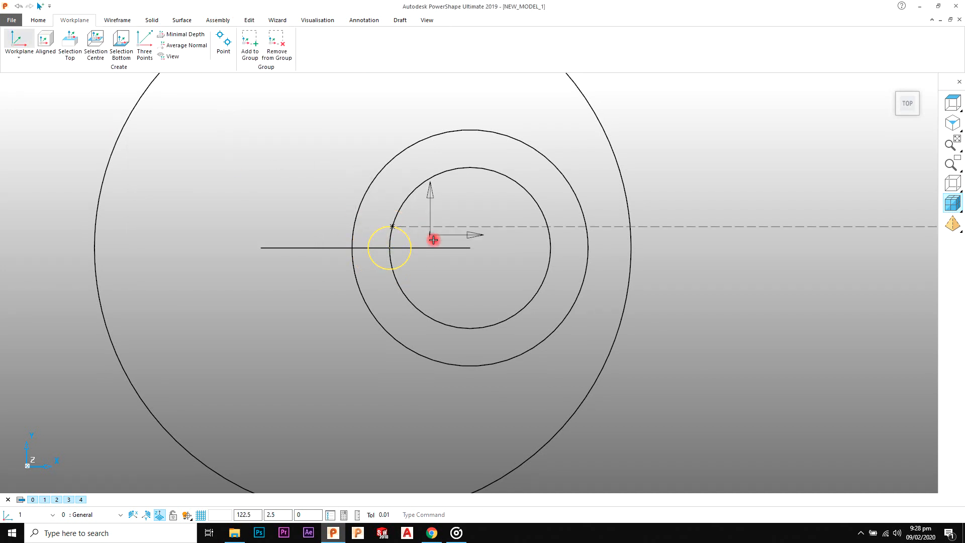
click(470, 248)
right_click(660, 152)
click(670, 157)
scroll(438, 233, up, 2)
Step: Pattern the 4 radius hole circle circularly about the workplane with 7 elements
click(398, 237)
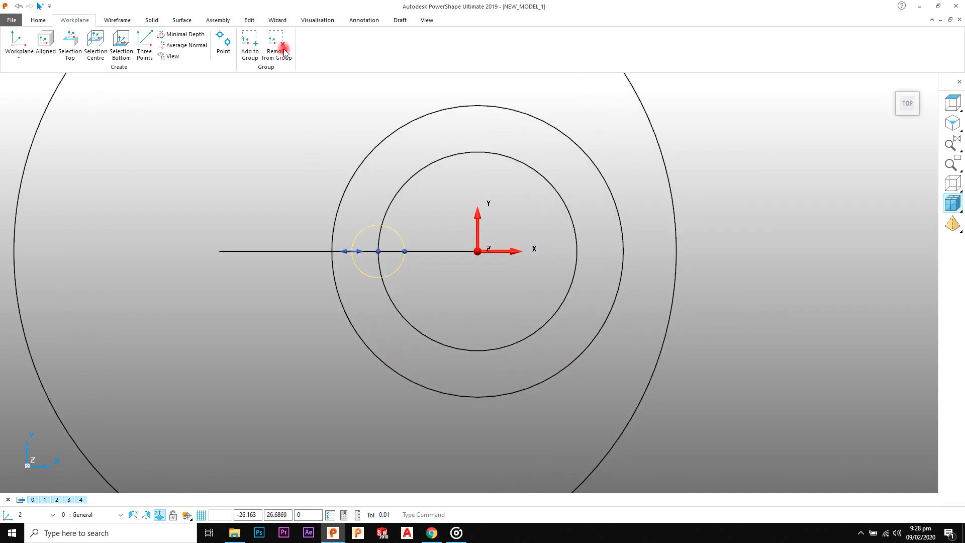
click(248, 21)
click(214, 43)
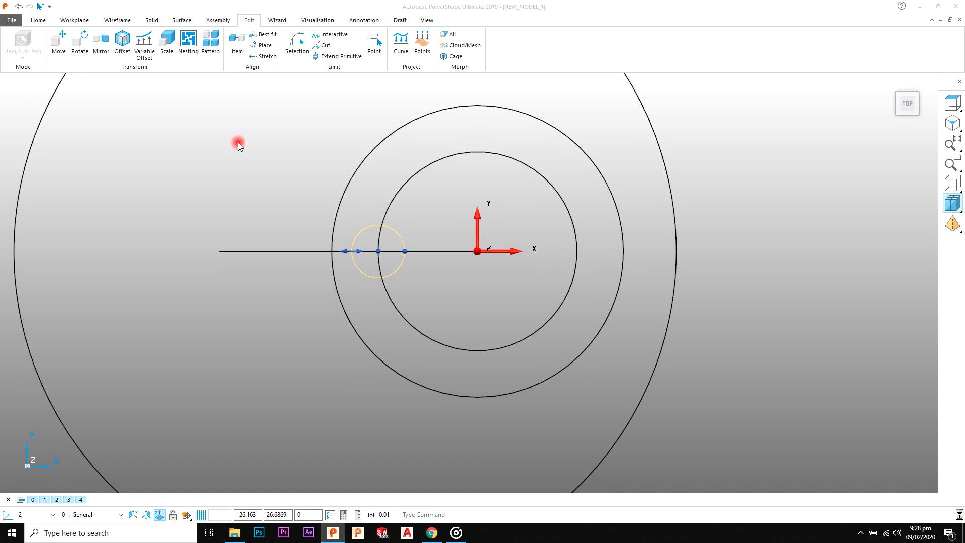
click(136, 124)
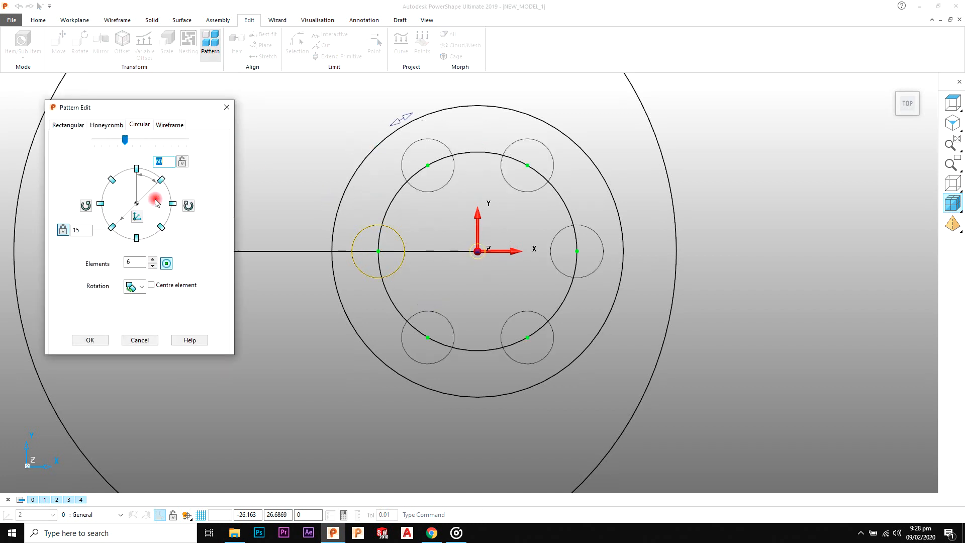
text(7)
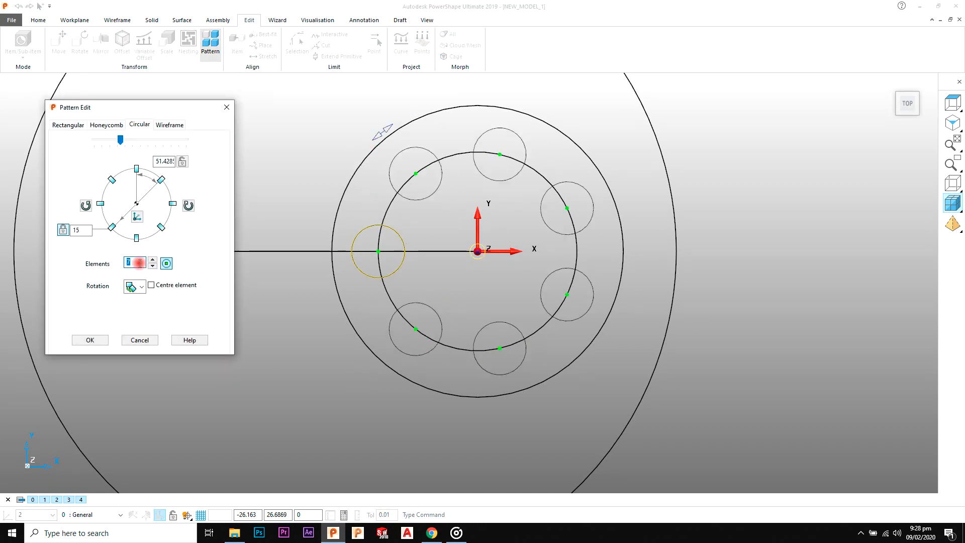
click(94, 340)
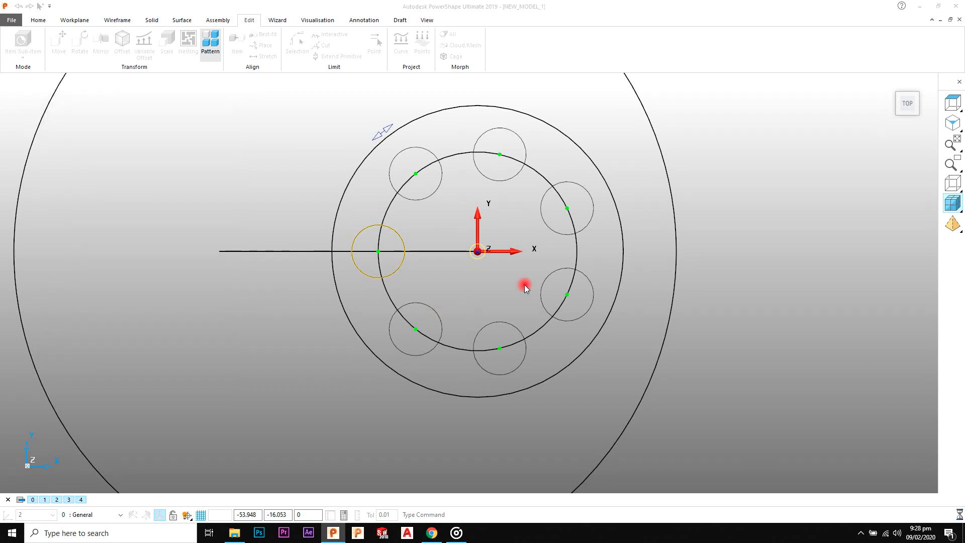
Step: Delete the horizontal construction line and the 15 radius bolt circle
click(702, 179)
scroll(453, 244, down, 4)
click(346, 261)
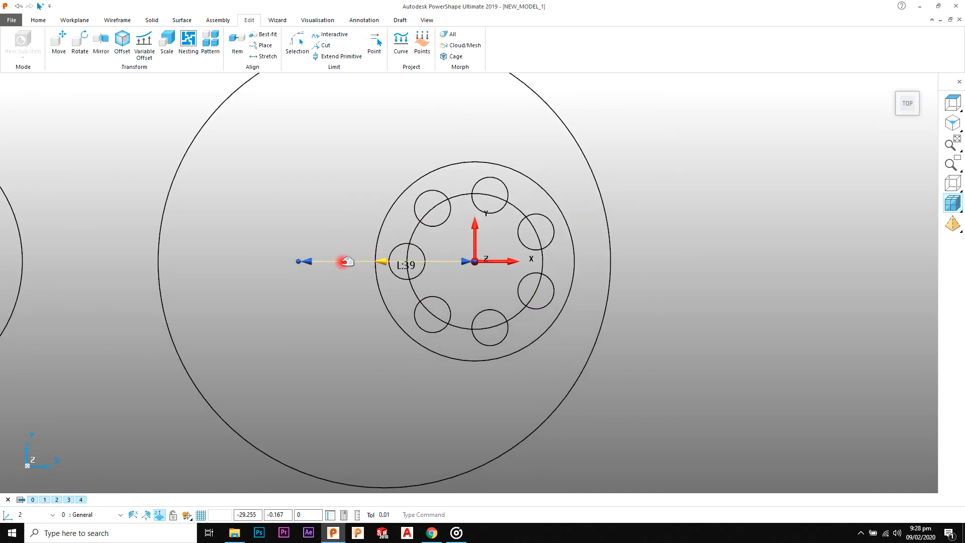
key(Delete)
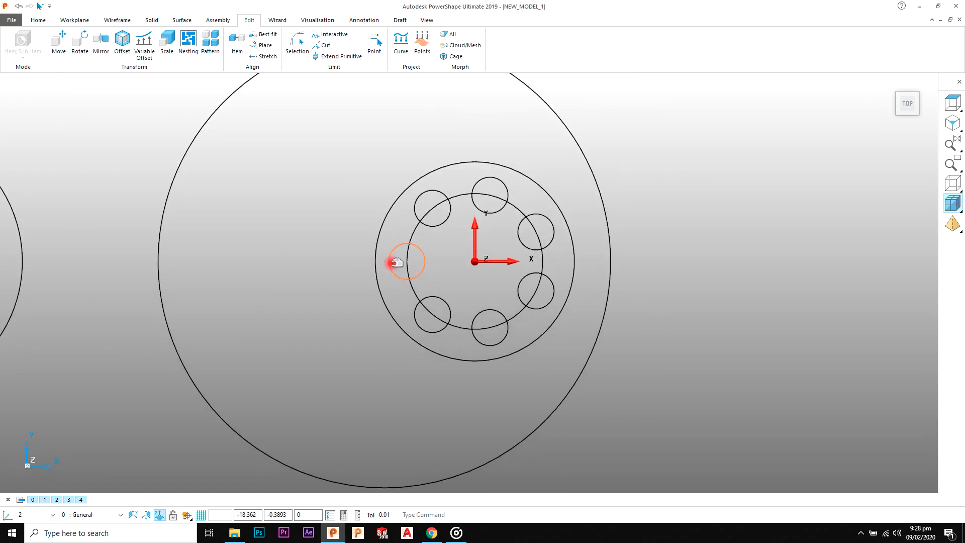
scroll(429, 247, down, 1)
scroll(430, 247, up, 1)
click(425, 237)
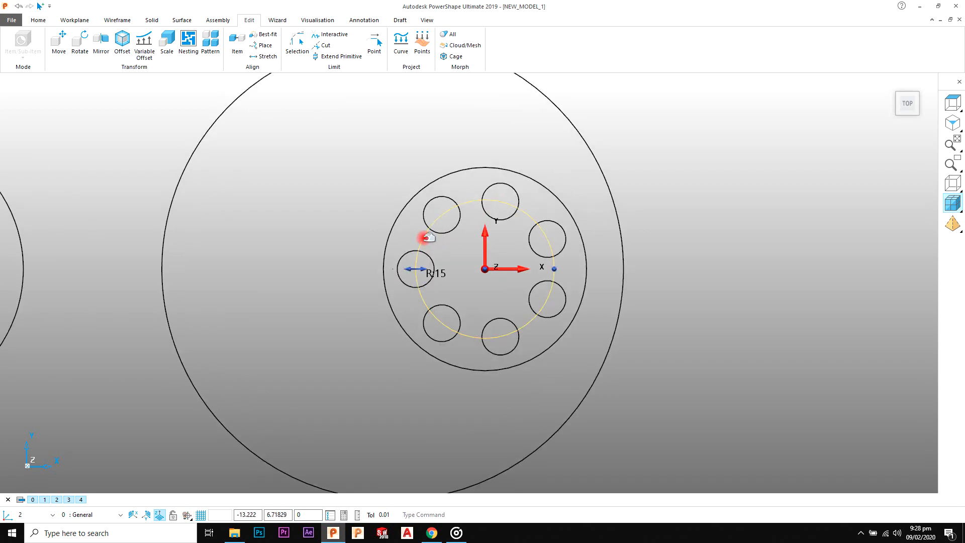
key(Delete)
Step: Check the reference drawing and draw a full circle of radius 9 centred on the workplane origin inside the hole pattern
click(404, 215)
key(alt+Tab)
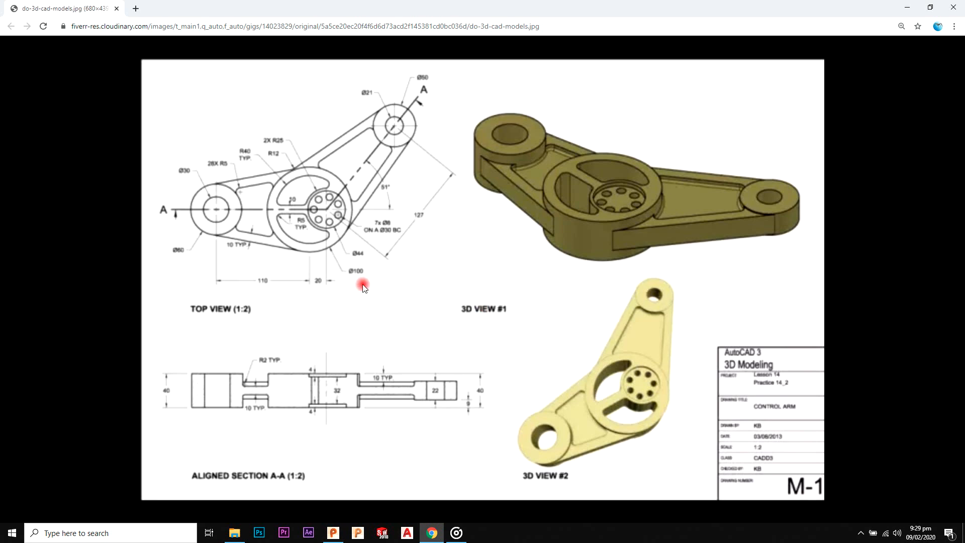
key(alt+Tab)
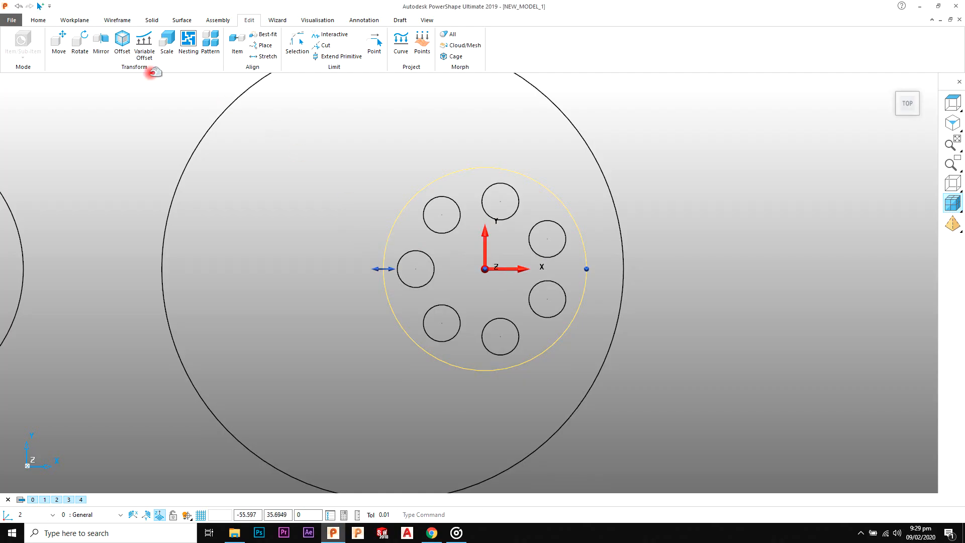
click(118, 20)
click(35, 39)
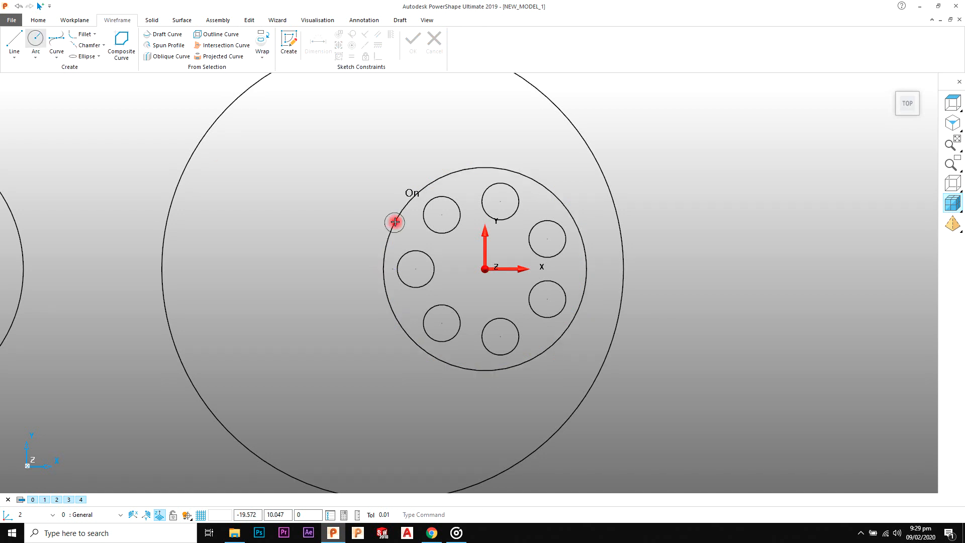
click(485, 268)
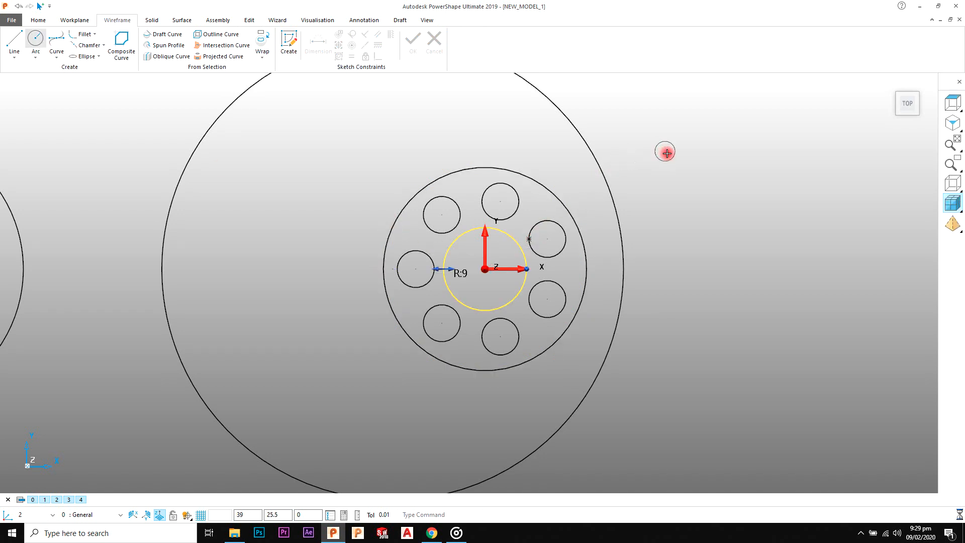
right_click(664, 151)
click(672, 157)
Step: Set the radius of the circle inside the hole pattern to 25
double_click(514, 237)
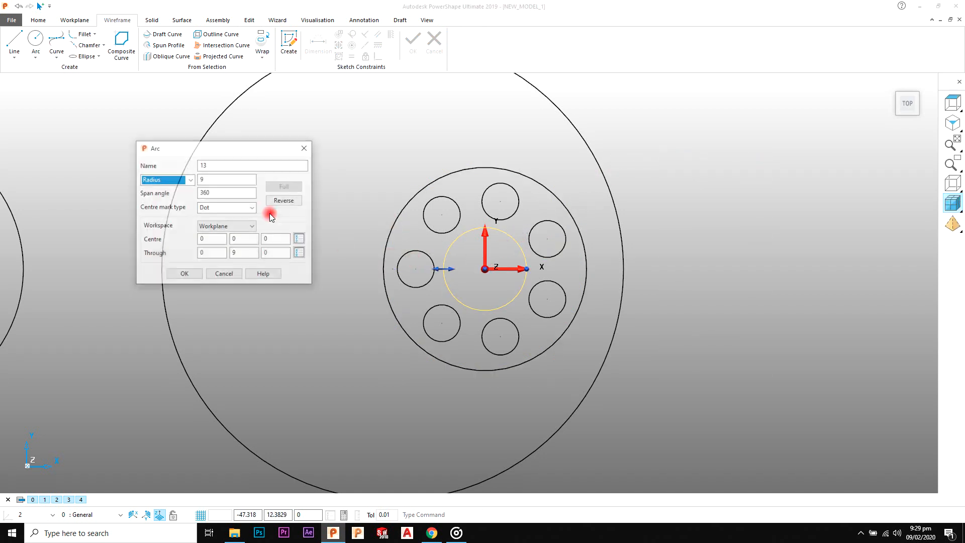
double_click(220, 179)
text(25)
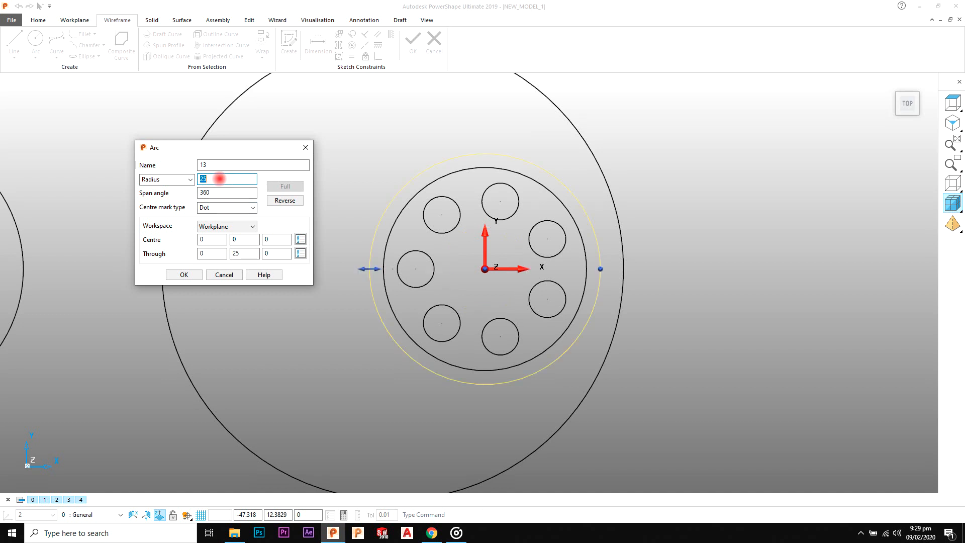
click(184, 275)
scroll(597, 198, down, 4)
shift+middle_drag(367, 227, 447, 226)
scroll(448, 226, up, 1)
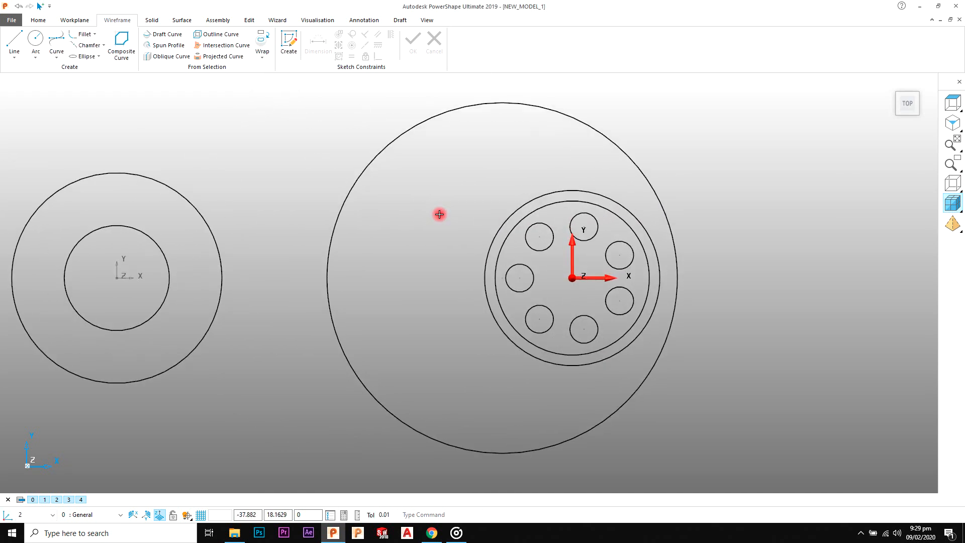
click(77, 21)
click(114, 22)
click(14, 40)
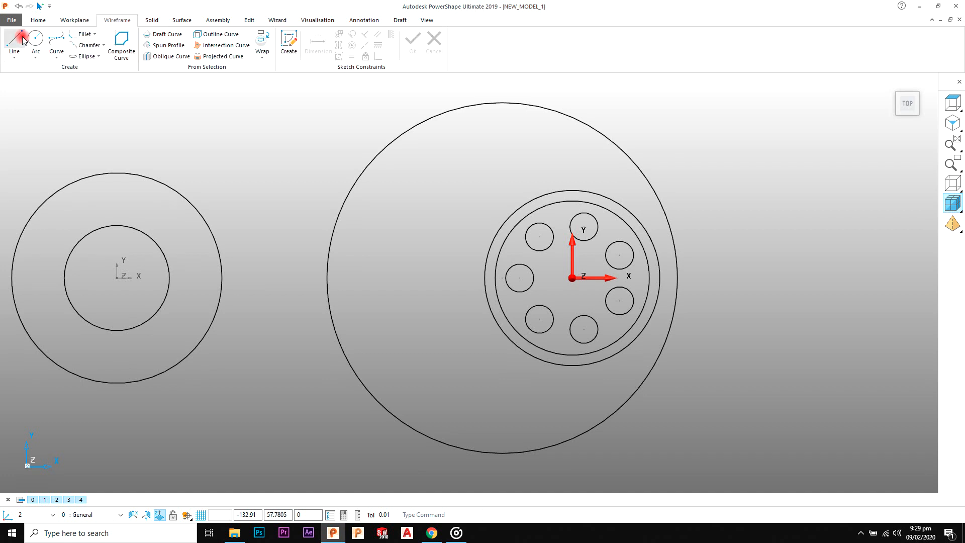
click(570, 274)
click(278, 274)
right_click(297, 215)
click(308, 221)
scroll(369, 262, up, 3)
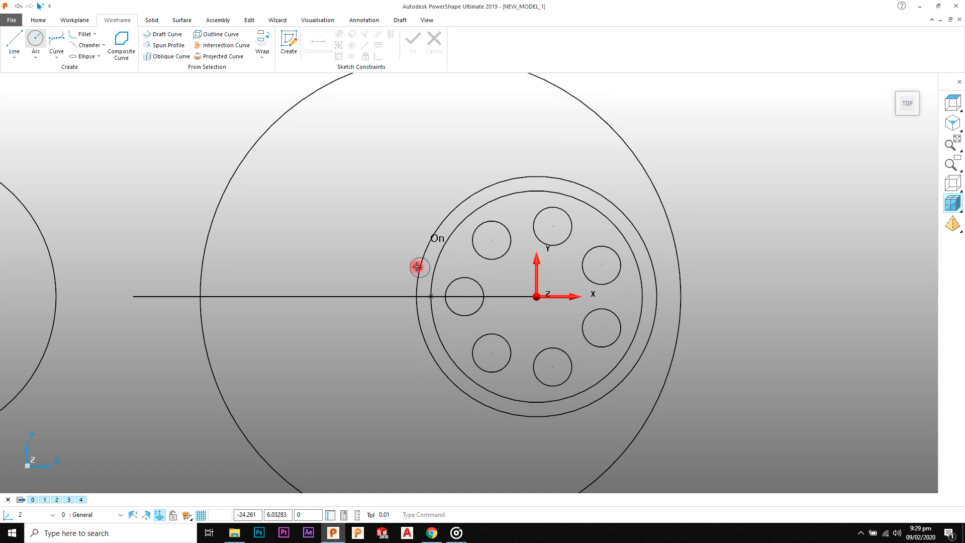
right_click(345, 196)
click(355, 204)
click(371, 295)
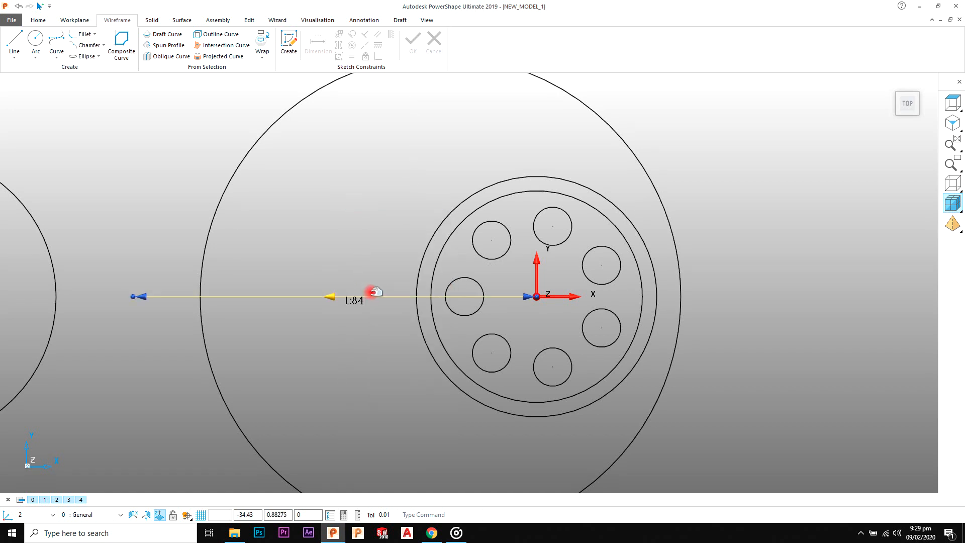
key(Delete)
Step: Blank the inner of the two circles around the hole pattern and draw a full circle of radius 8 at the largest circle's centre
right_click(428, 294)
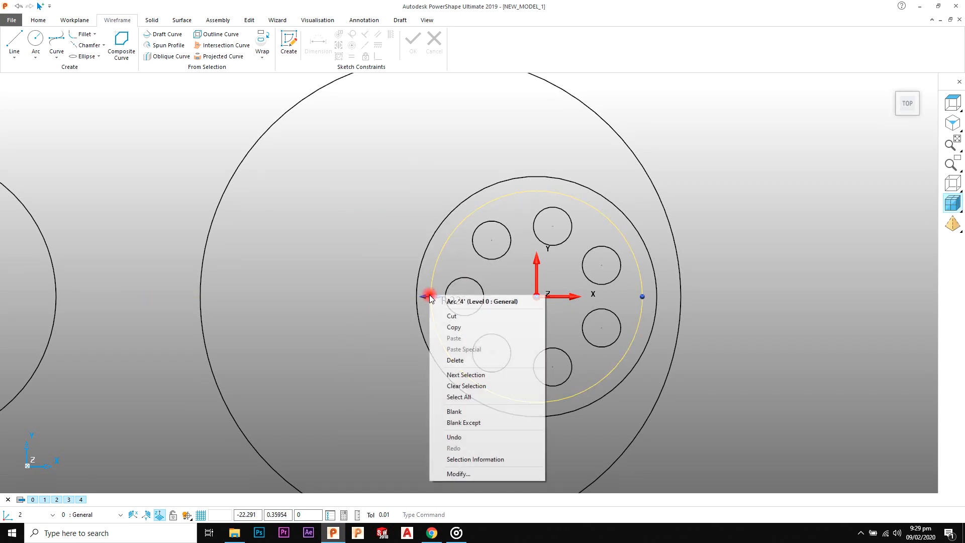
click(465, 417)
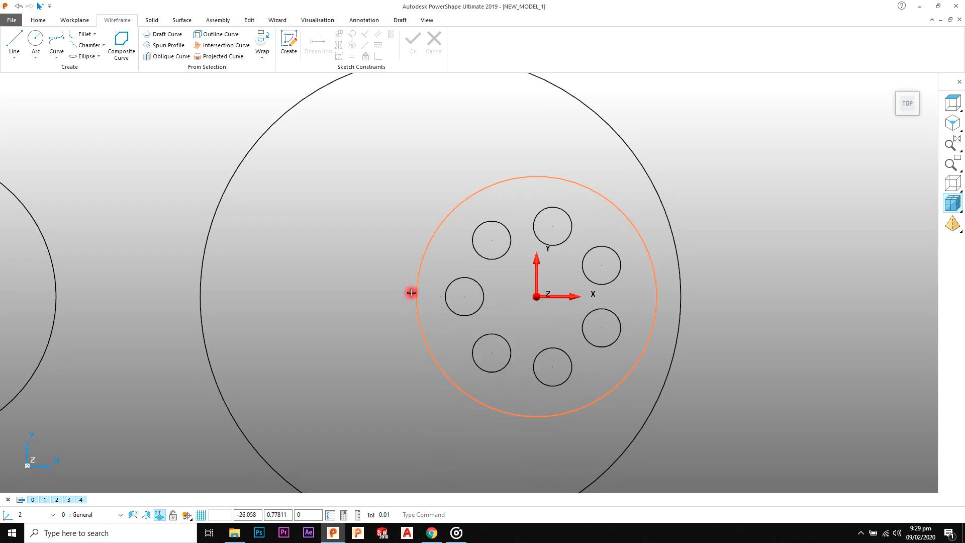
click(29, 34)
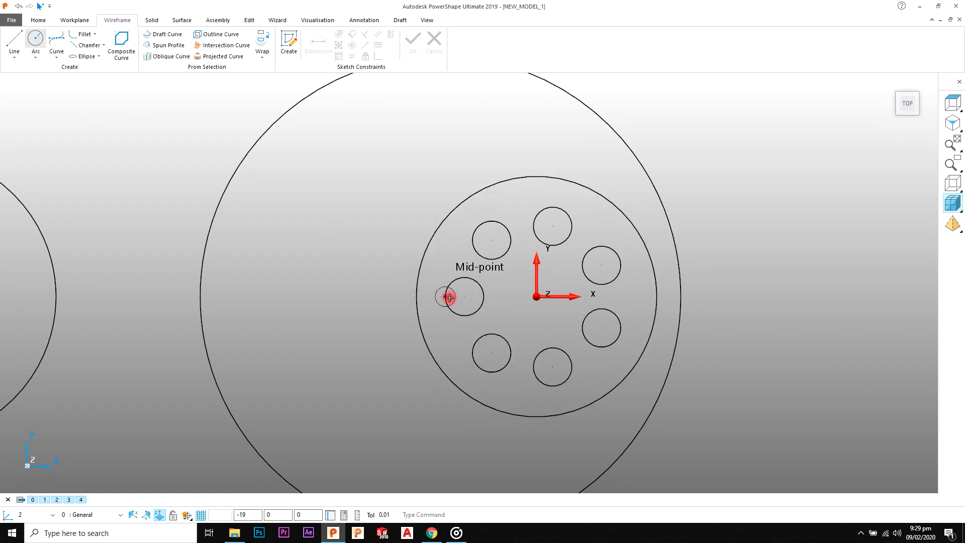
right_click(351, 195)
click(358, 201)
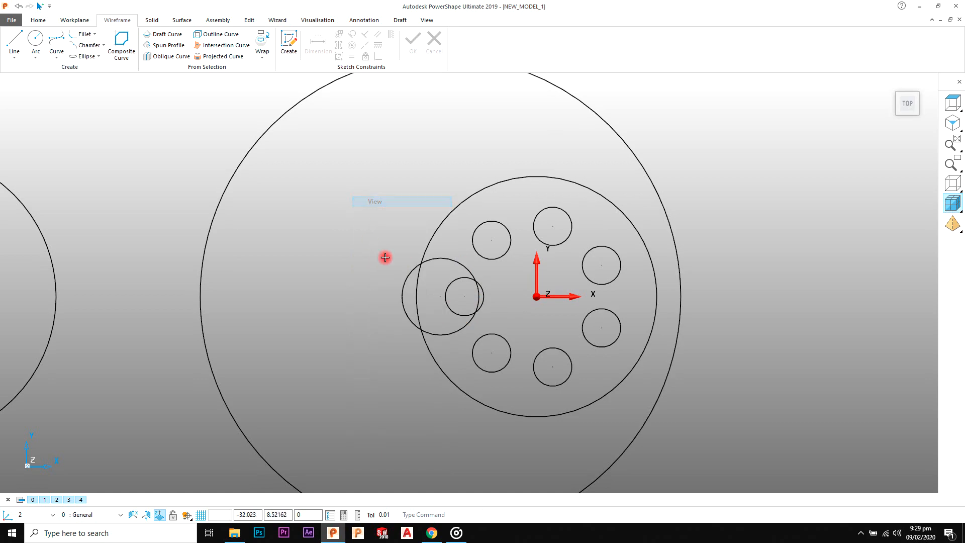
Step: Check the pocket radius in the reference drawing and set the new circle's radius to 40
key(alt+Tab)
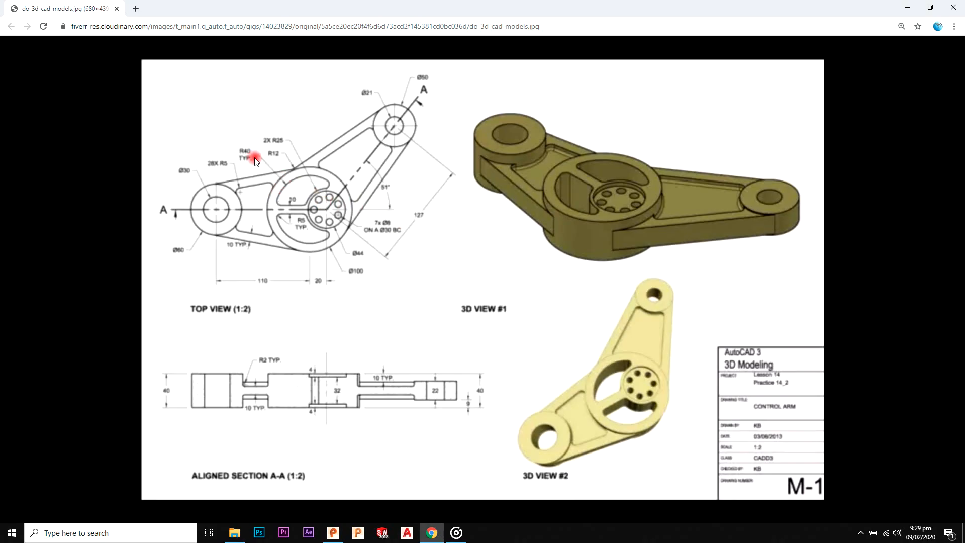
key(alt+Tab)
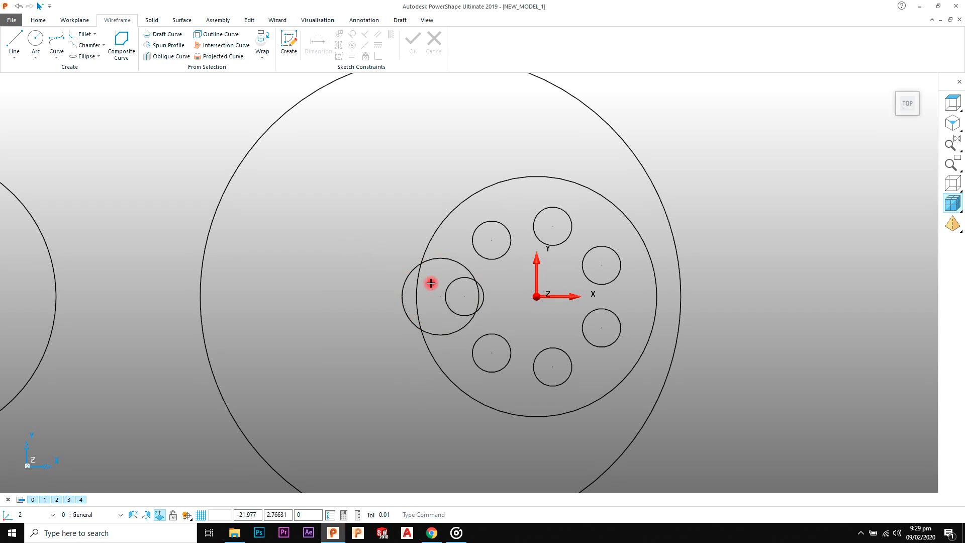
double_click(433, 257)
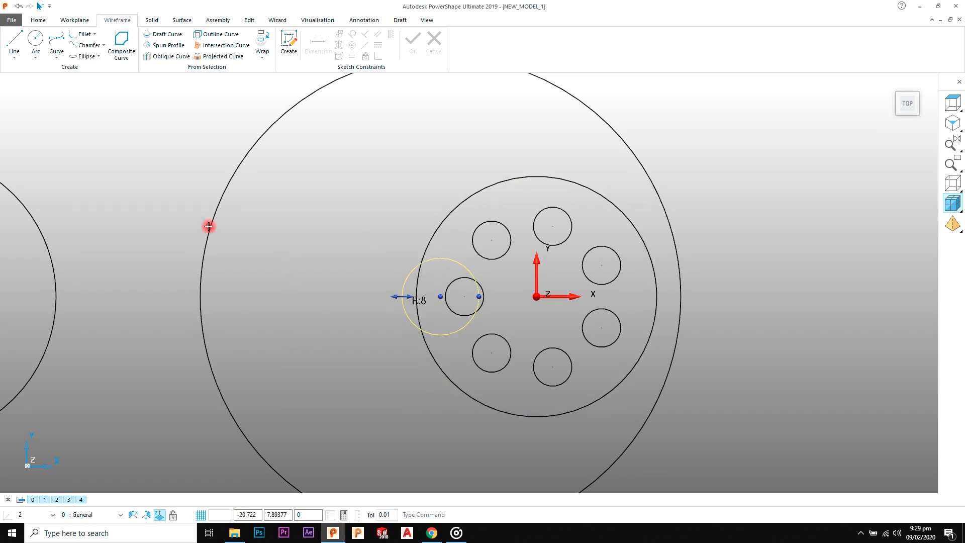
click(203, 182)
text(40)
key(Return)
click(185, 273)
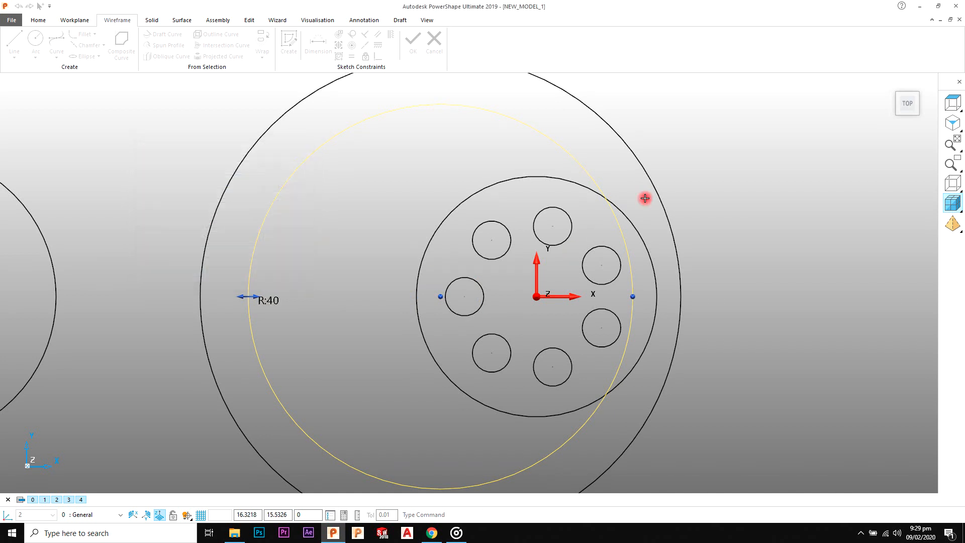
Step: Unblank the hidden circle around the hole pattern
right_click(367, 196)
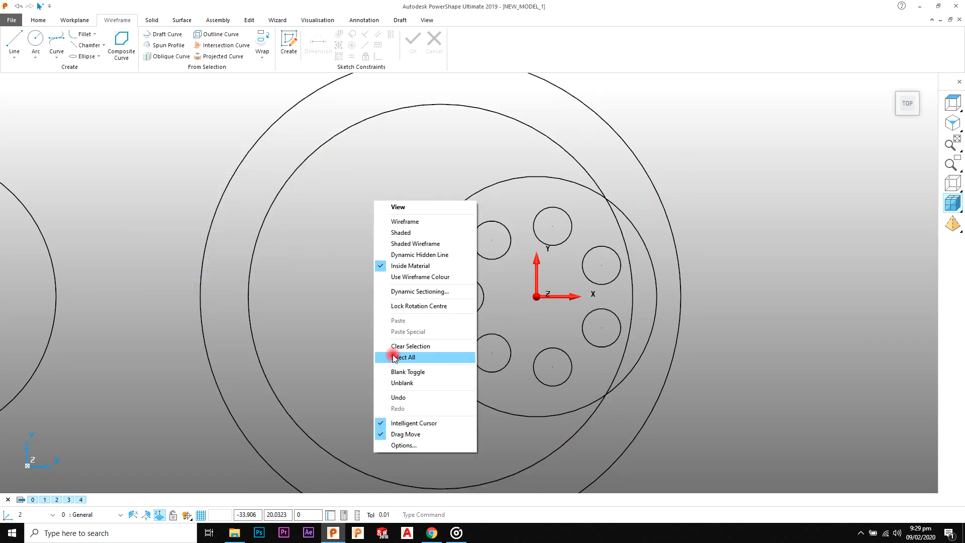
click(402, 382)
click(721, 201)
scroll(578, 285, down, 2)
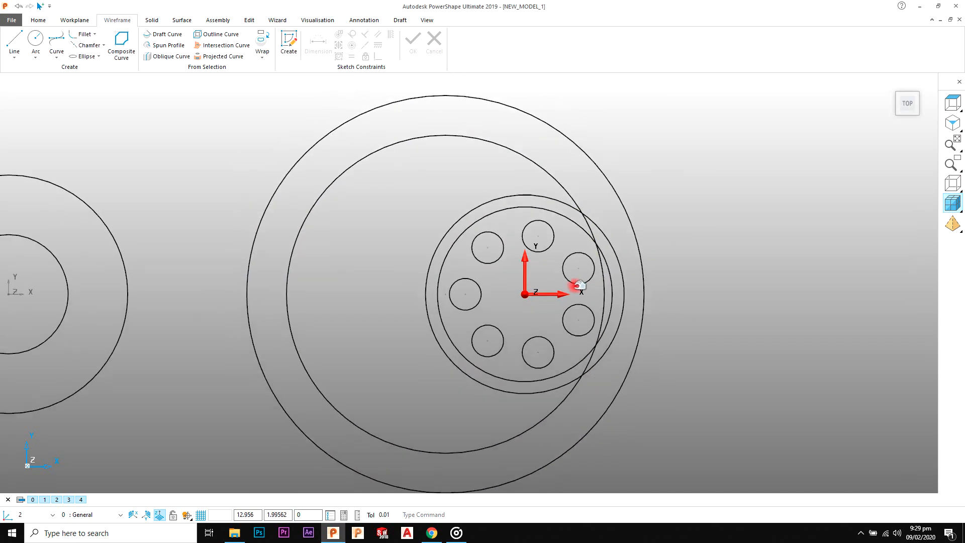
Step: Draw a horizontal construction line about 77 long from the workplane origin towards the smaller hub, past the largest circle
click(72, 25)
click(117, 20)
click(28, 42)
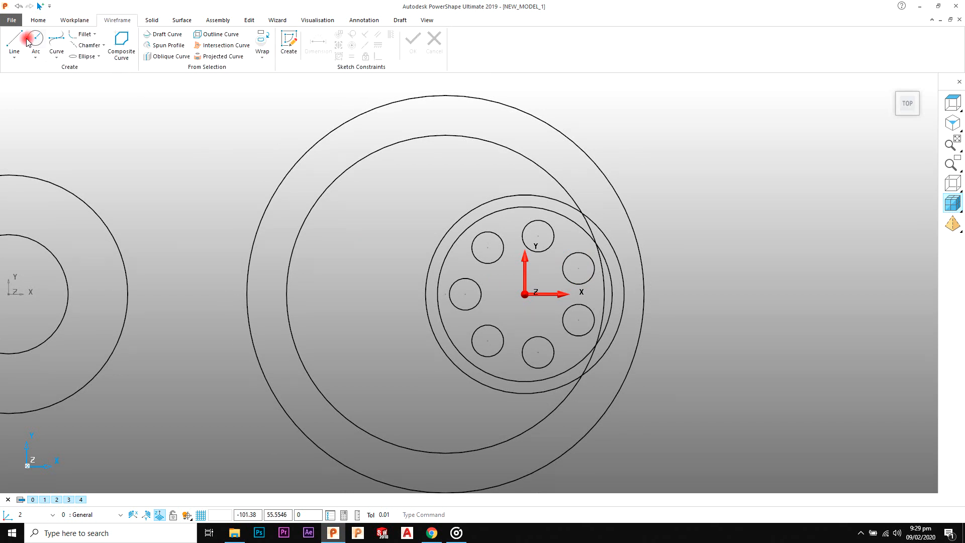
click(524, 294)
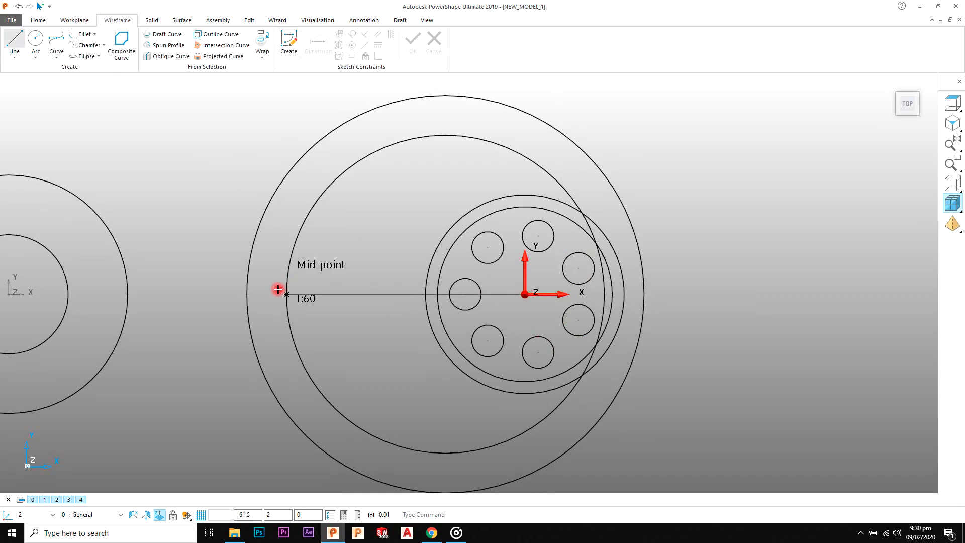
click(220, 293)
right_click(220, 235)
click(225, 238)
shift+middle_drag(387, 281, 455, 283)
scroll(437, 295, up, 2)
scroll(436, 295, up, 1)
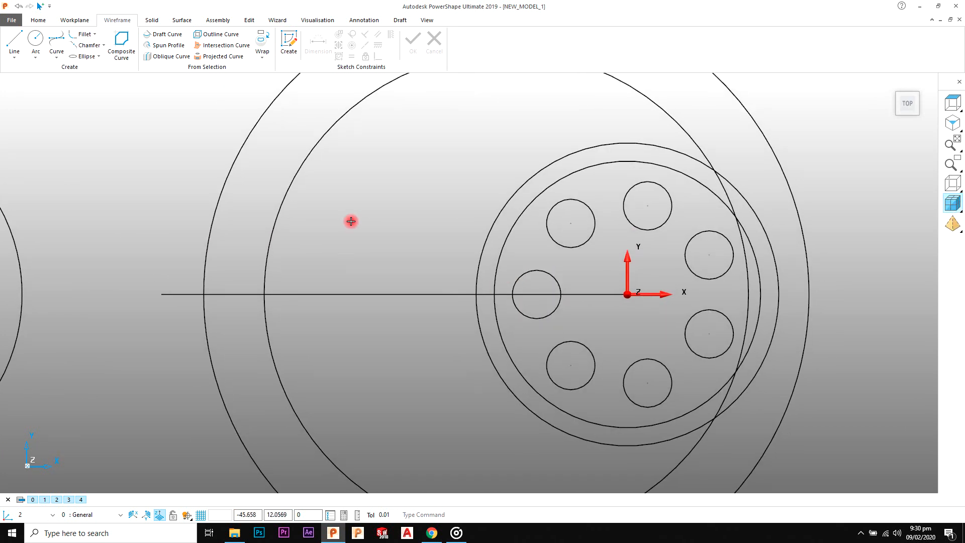
Step: Offset the horizontal construction line to both sides, one copy each, to form the reference drawing's 10 wide web
click(255, 22)
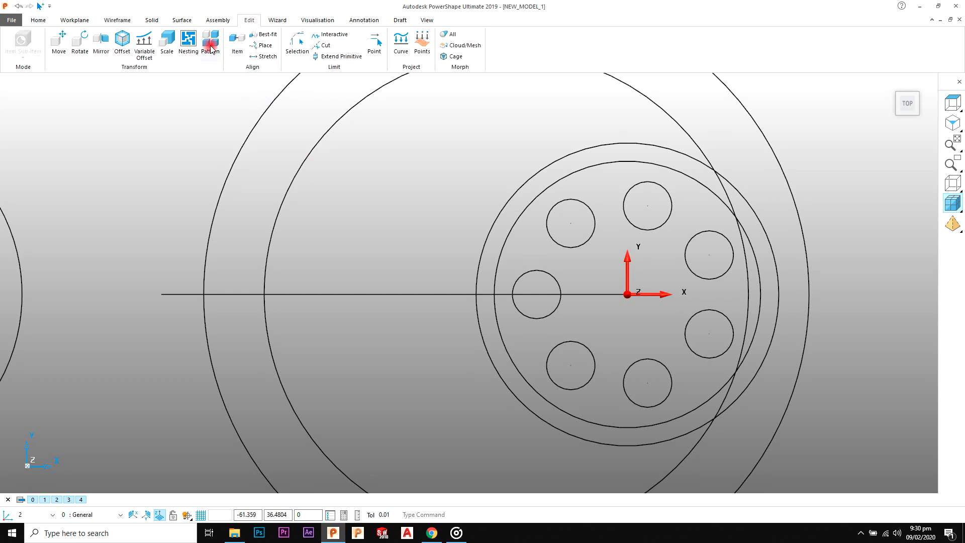
click(121, 46)
click(398, 240)
click(404, 294)
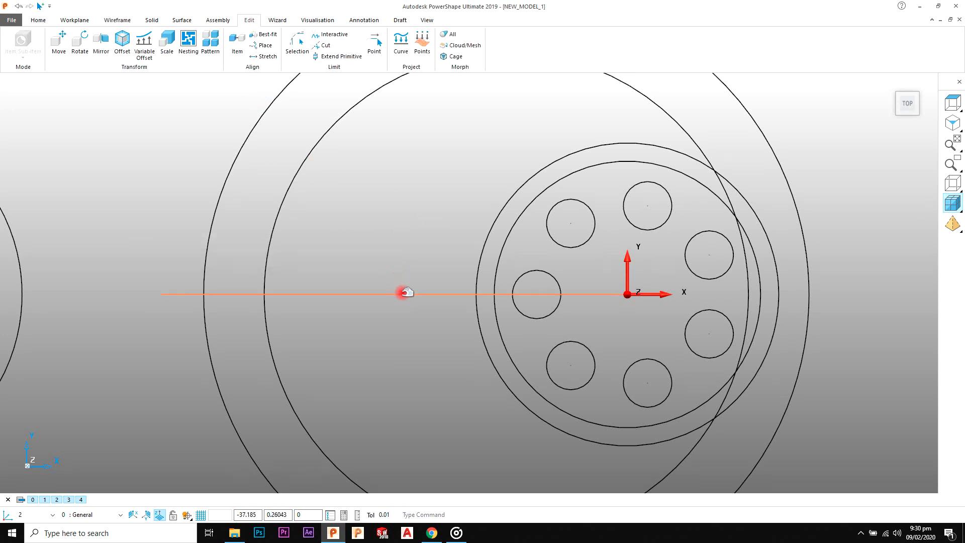
click(133, 51)
click(243, 260)
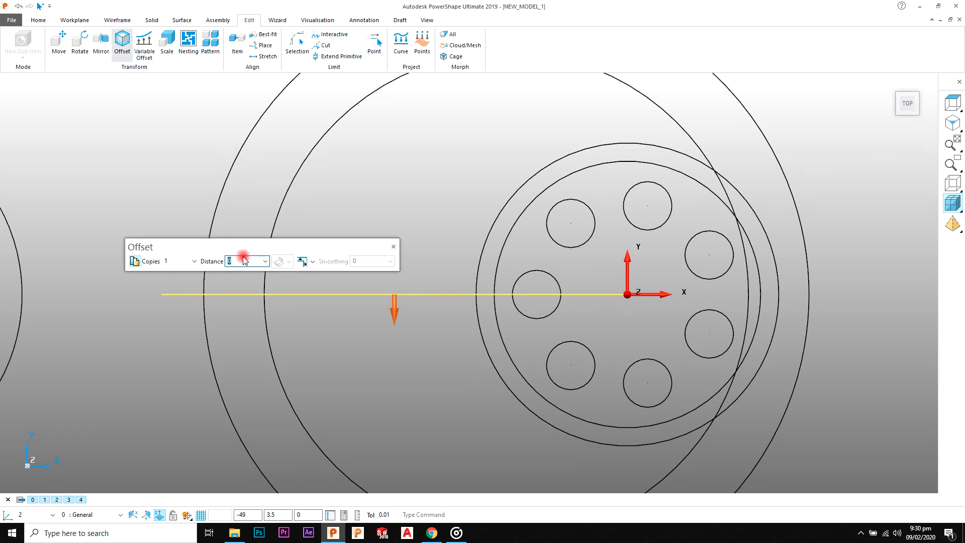
key(Return)
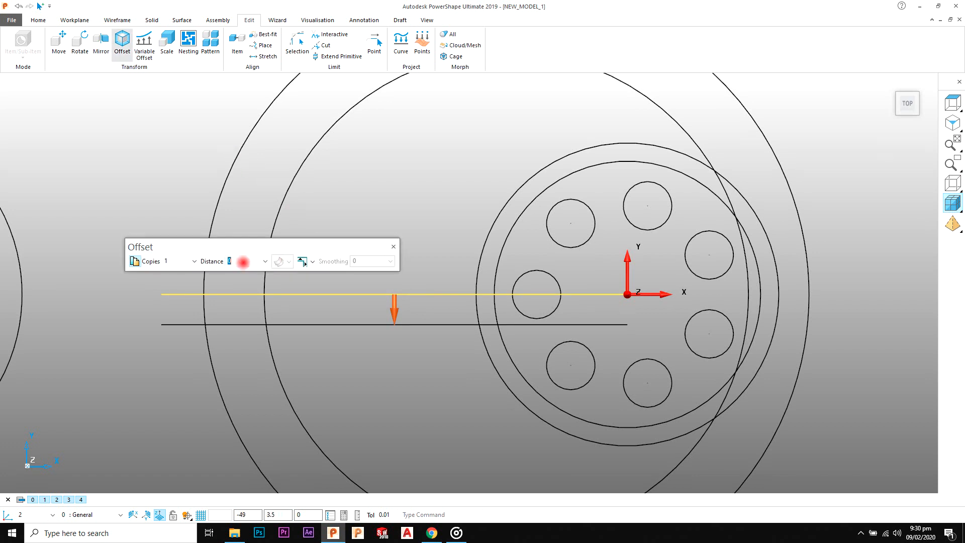
click(393, 248)
click(793, 183)
scroll(519, 183, down, 2)
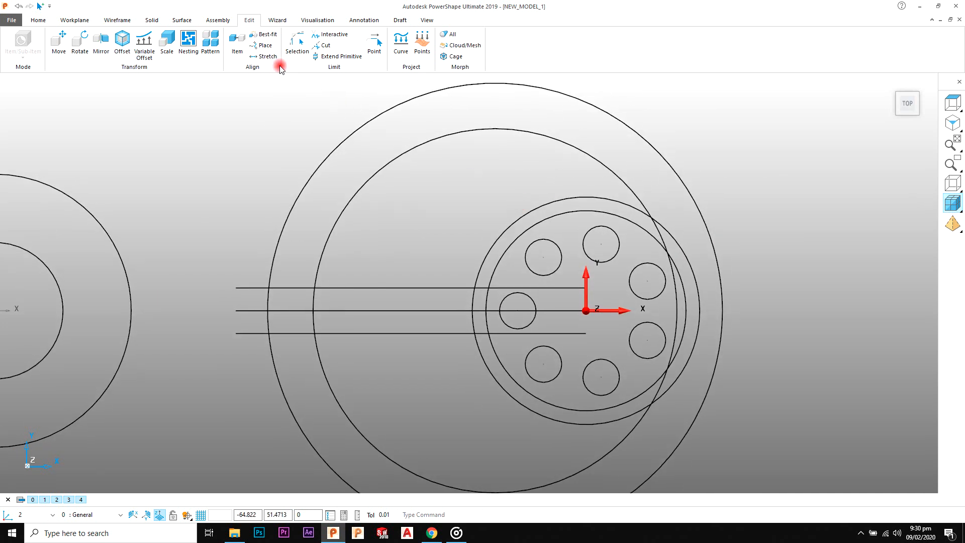
Step: Fillet the 40 radius circle and the outer hole-pattern circle above the web with radius 5
click(118, 20)
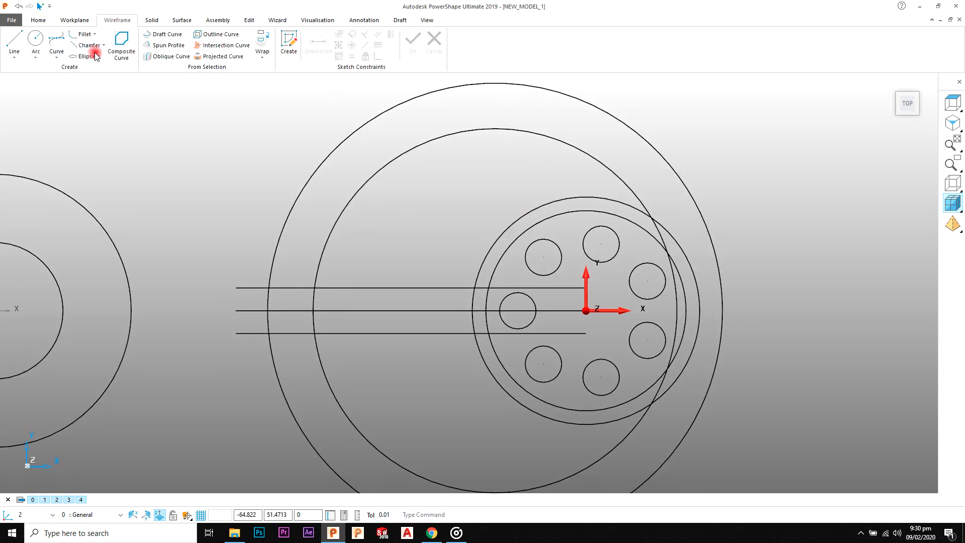
click(76, 35)
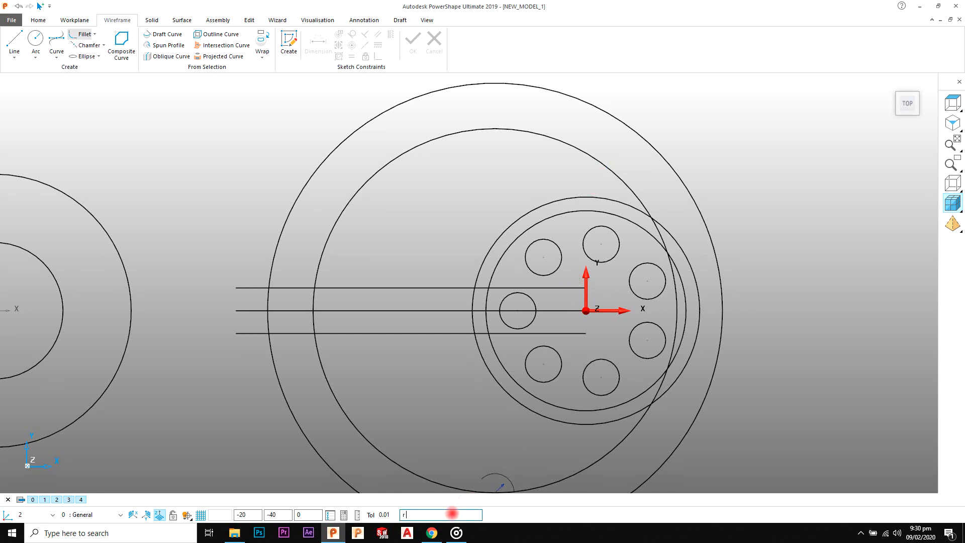
click(629, 202)
click(627, 203)
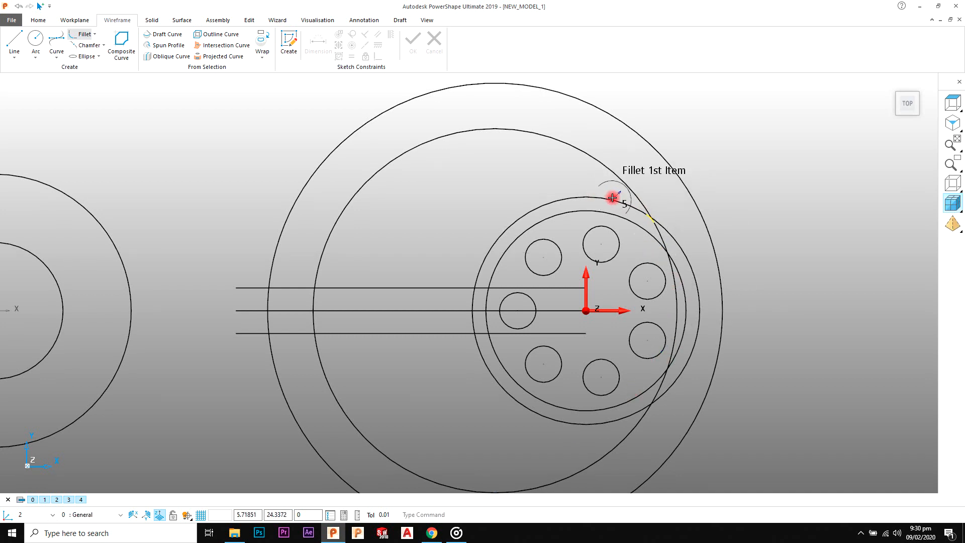
click(629, 189)
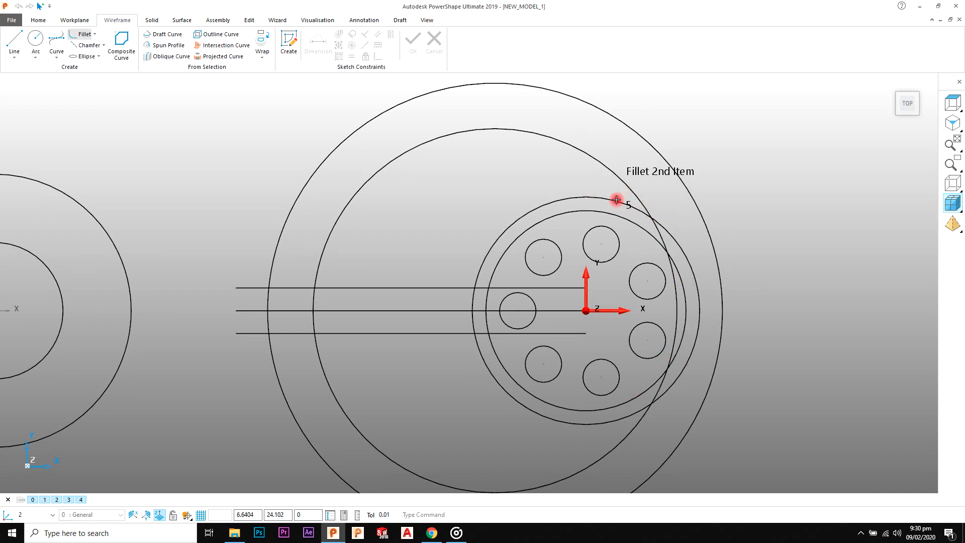
click(602, 199)
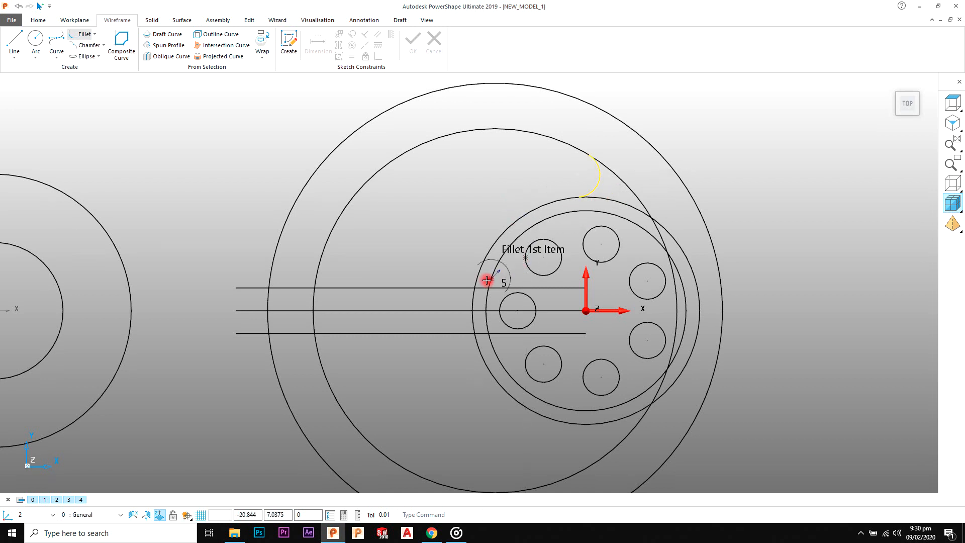
Step: Fillet both ends of the upper web line with radius 5, against the outer hole-pattern circle and the 40 radius circle
scroll(475, 284, up, 1)
scroll(475, 285, up, 1)
click(453, 288)
click(453, 287)
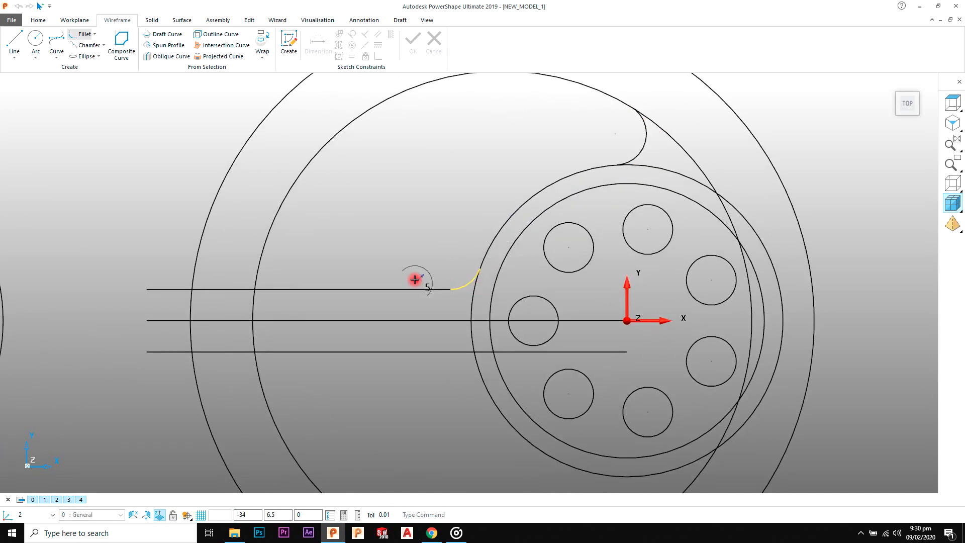
click(280, 280)
click(534, 287)
click(291, 288)
click(260, 254)
scroll(319, 280, down, 1)
scroll(325, 334, up, 1)
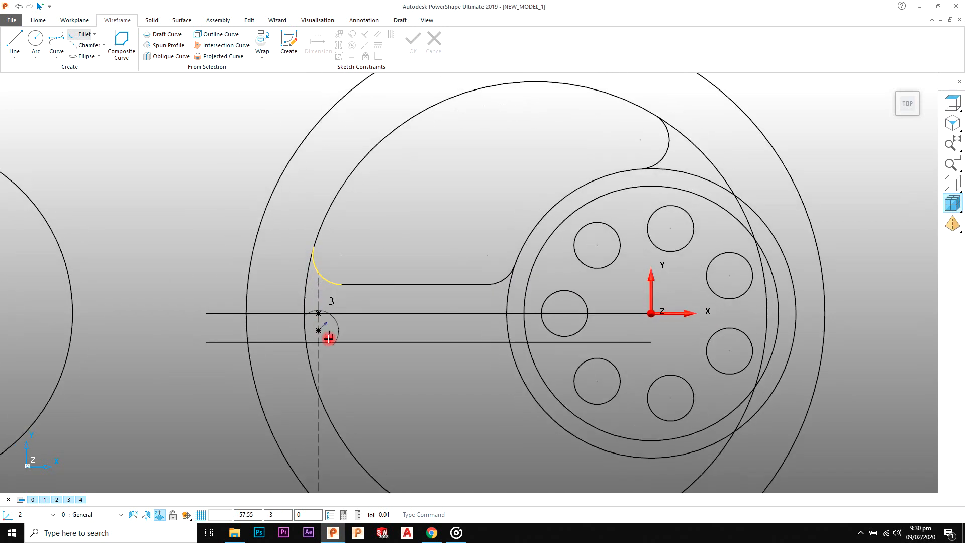
Step: Fillet the three corners of the lower pocket with radius 5, between the lower web line, 40 radius circle and outer hole-pattern circle
click(341, 343)
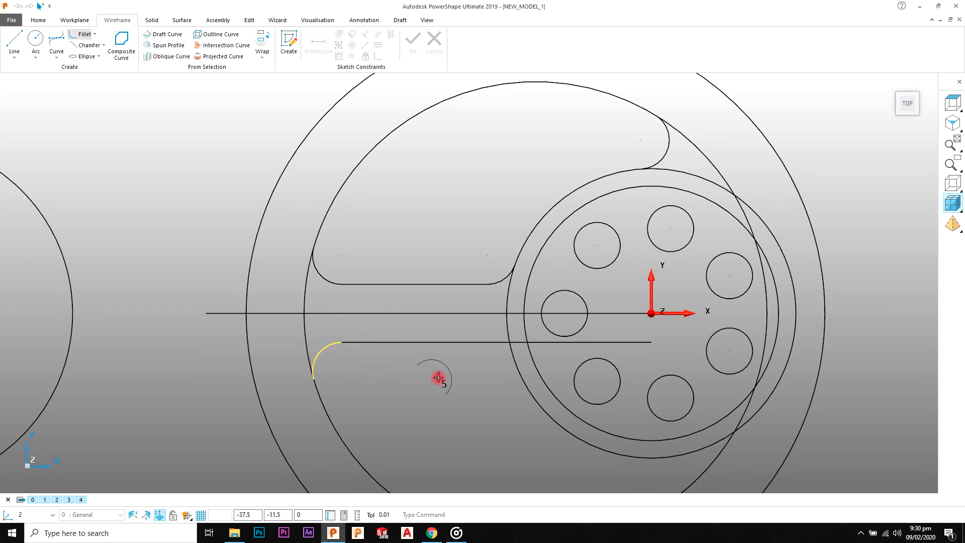
shift+middle_drag(437, 378, 383, 263)
click(451, 238)
click(441, 229)
shift+middle_drag(539, 324, 503, 309)
click(596, 322)
click(599, 351)
scroll(489, 341, down, 5)
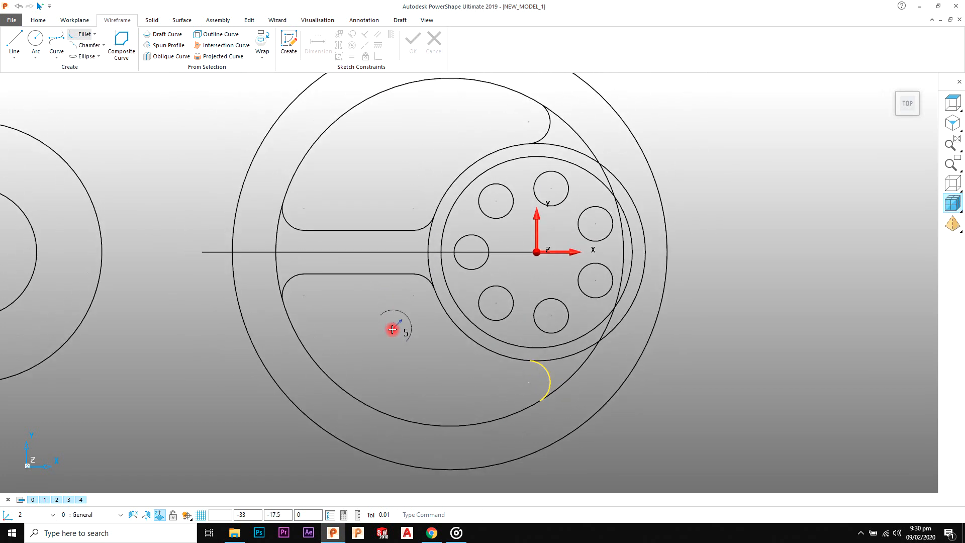
right_click(638, 166)
click(646, 173)
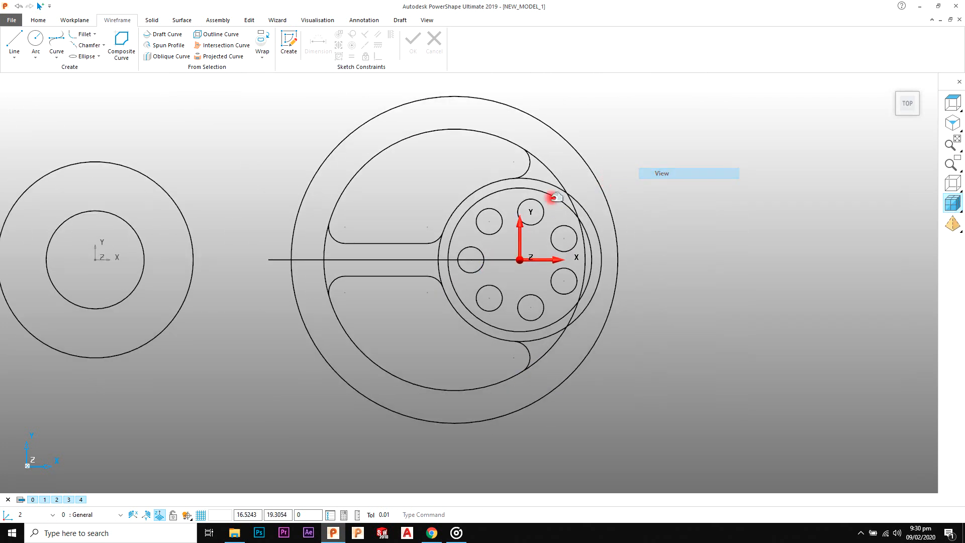
Step: Trim away the 40 radius circle's segments between the two pockets and the outer hole-pattern circle with interactive limiting
scroll(548, 197, up, 2)
click(549, 168)
click(668, 148)
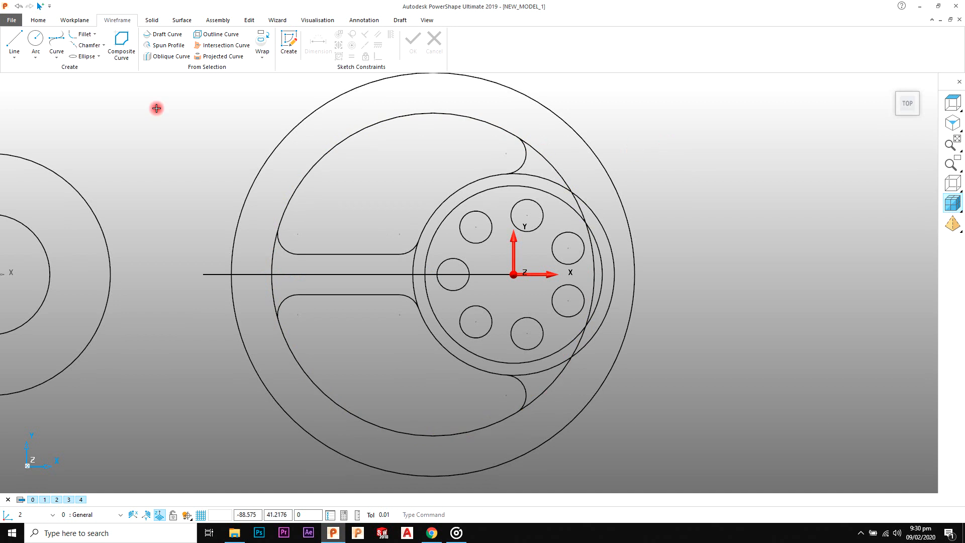
click(249, 20)
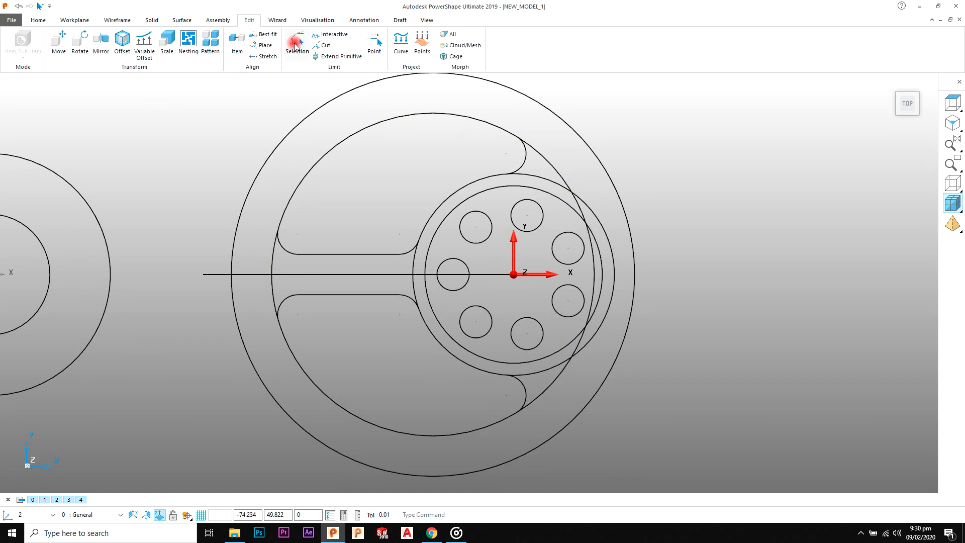
click(326, 36)
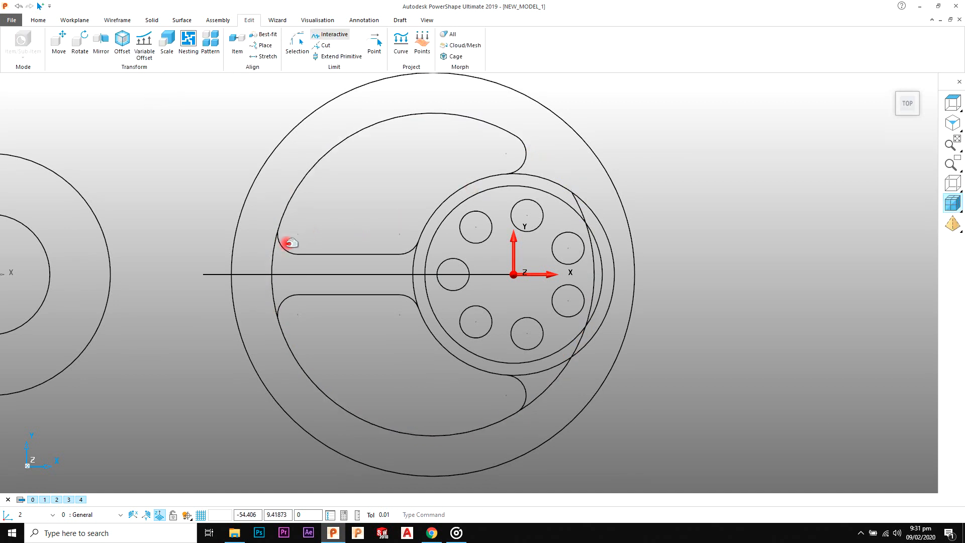
click(274, 252)
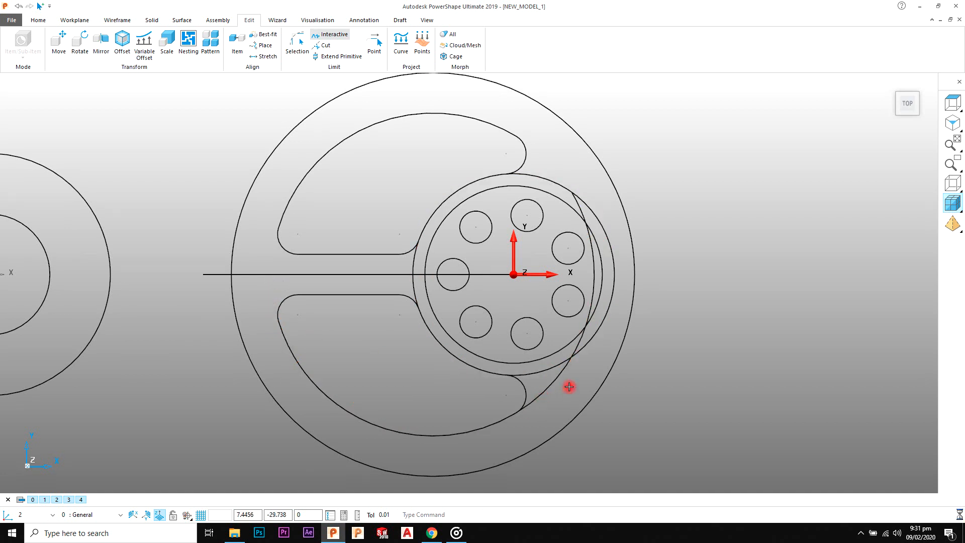
right_click(706, 243)
click(714, 247)
Step: Delete the leftover 40 radius arc that crosses the hole pattern
click(575, 208)
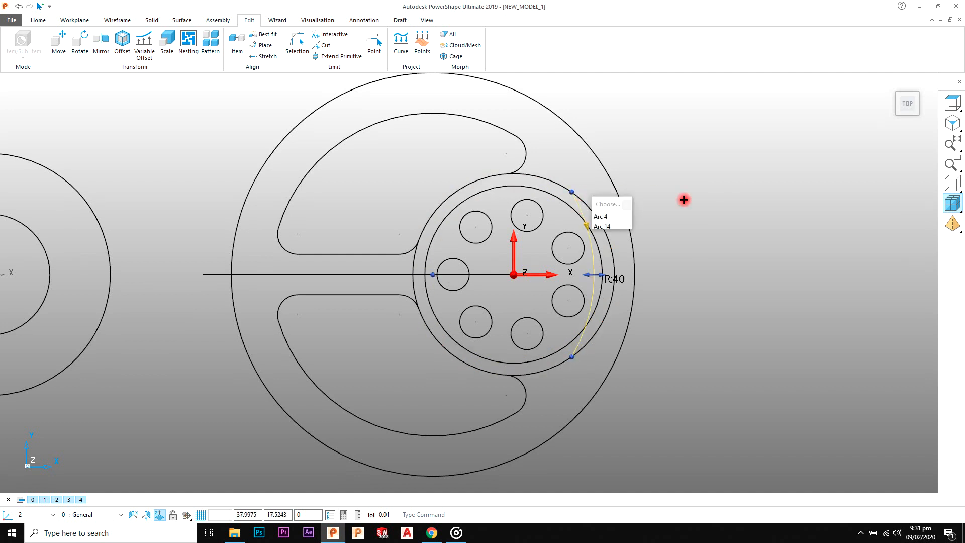
scroll(620, 390, up, 1)
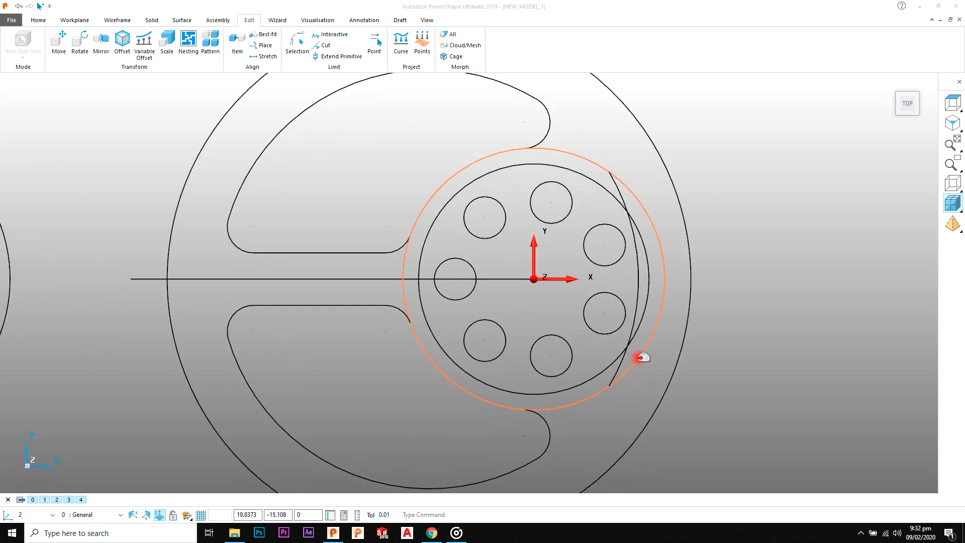
scroll(622, 363, up, 2)
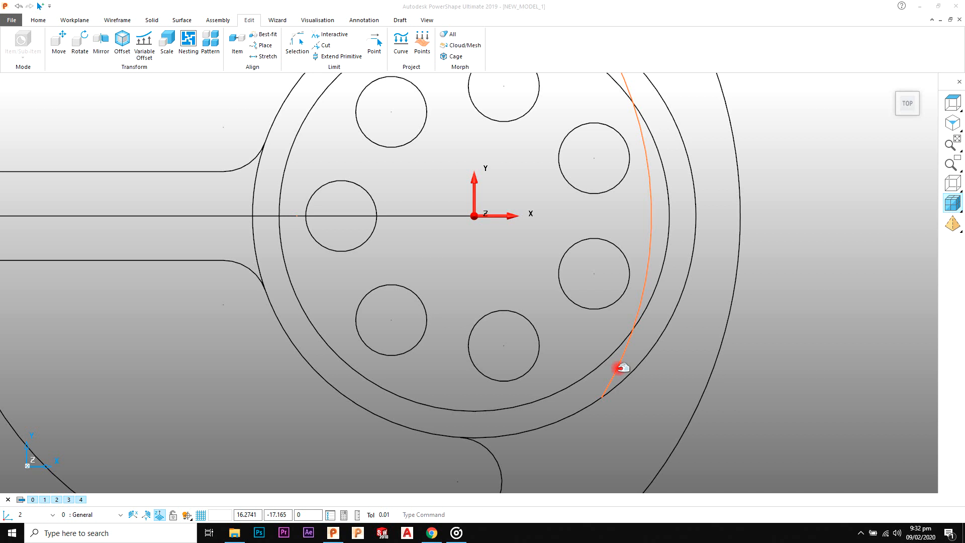
click(621, 367)
key(Delete)
scroll(521, 300, down, 5)
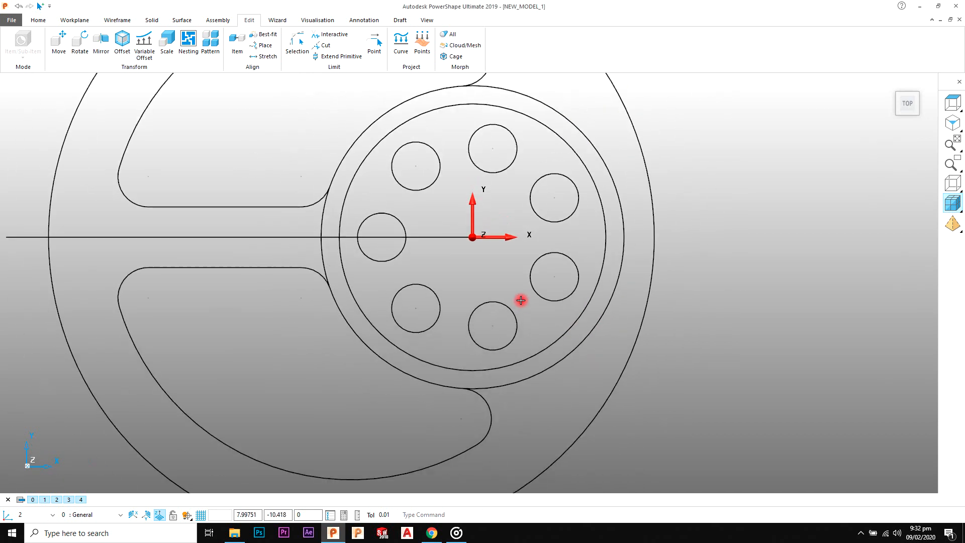
Step: Trim the outer hole-pattern circle interactively so only its arcs bordering the upper and lower pockets are kept
scroll(446, 269, up, 1)
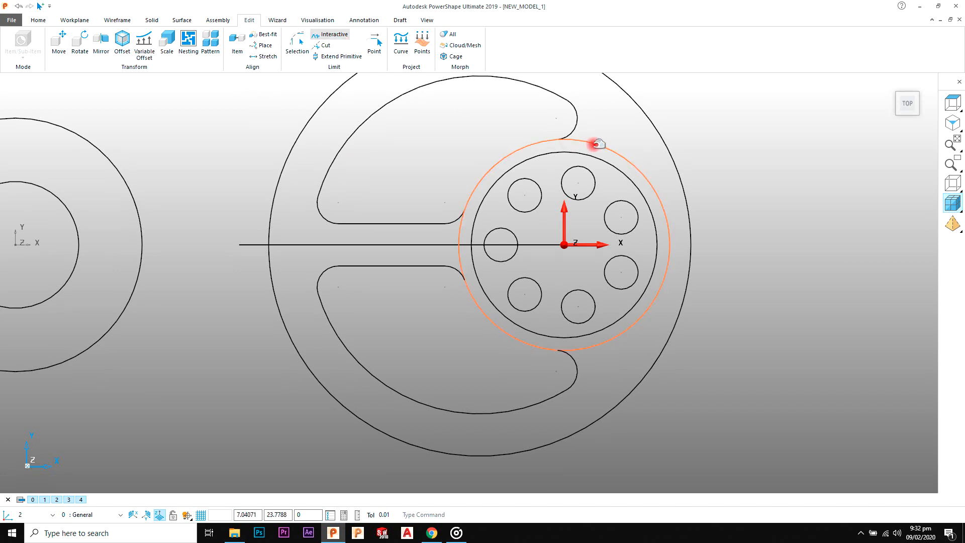
click(459, 231)
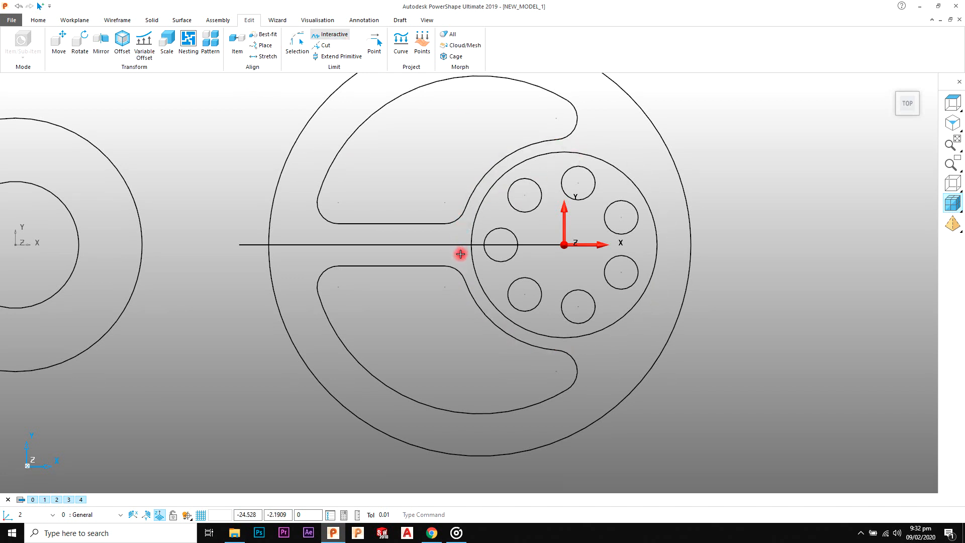
scroll(510, 221, down, 4)
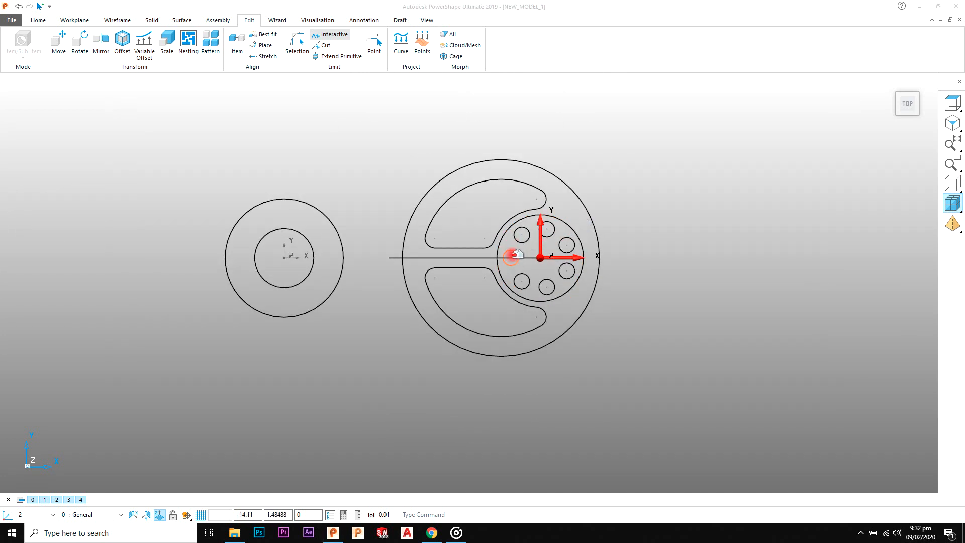
Step: Draw a centre line from the hole-pattern centre up to the right, about 111 long at about 50 degrees
key(alt+Tab)
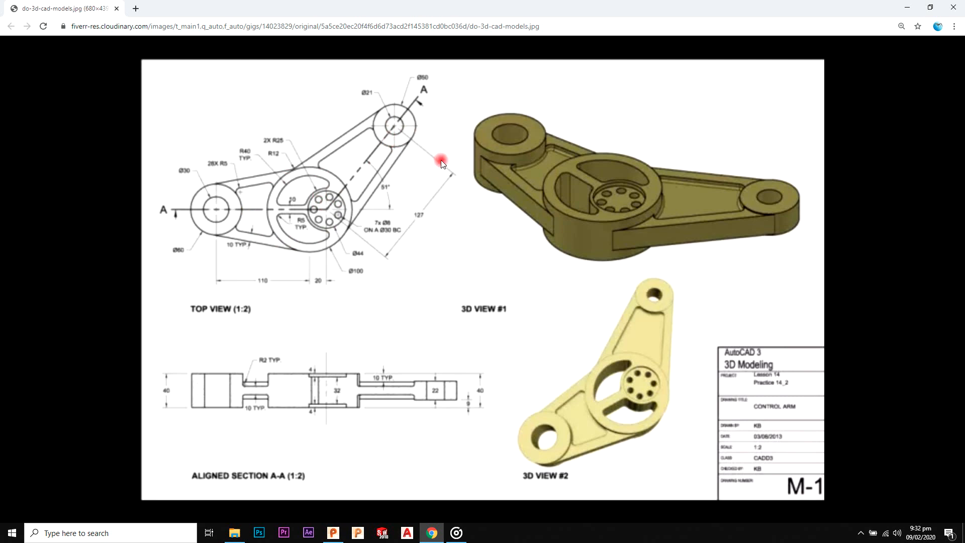
key(alt+Tab)
key(alt+Tab)
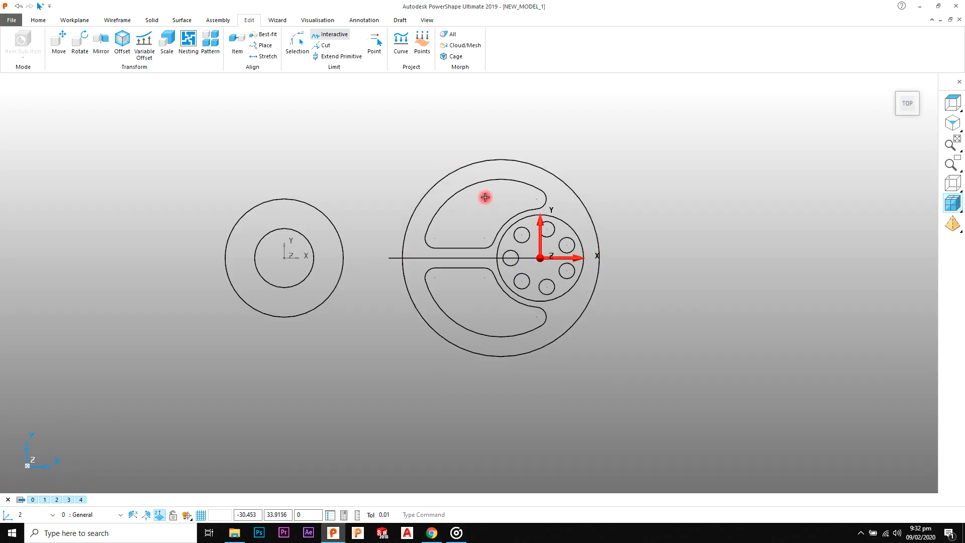
click(117, 20)
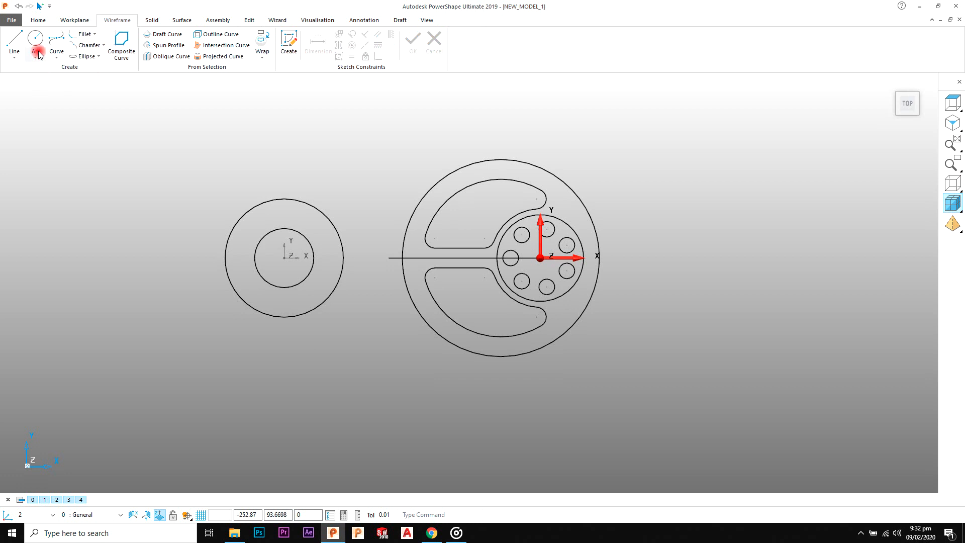
click(541, 258)
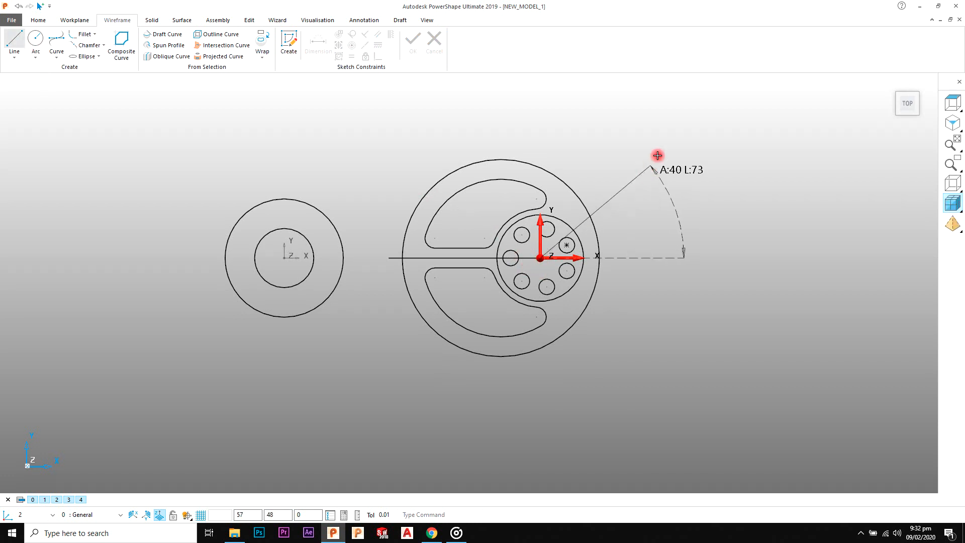
scroll(647, 151, down, 2)
click(656, 137)
right_click(680, 140)
click(689, 148)
Step: Set the angled centre line's length to 127 and its apparent angle to 51, following the reference drawing
key(alt+Tab)
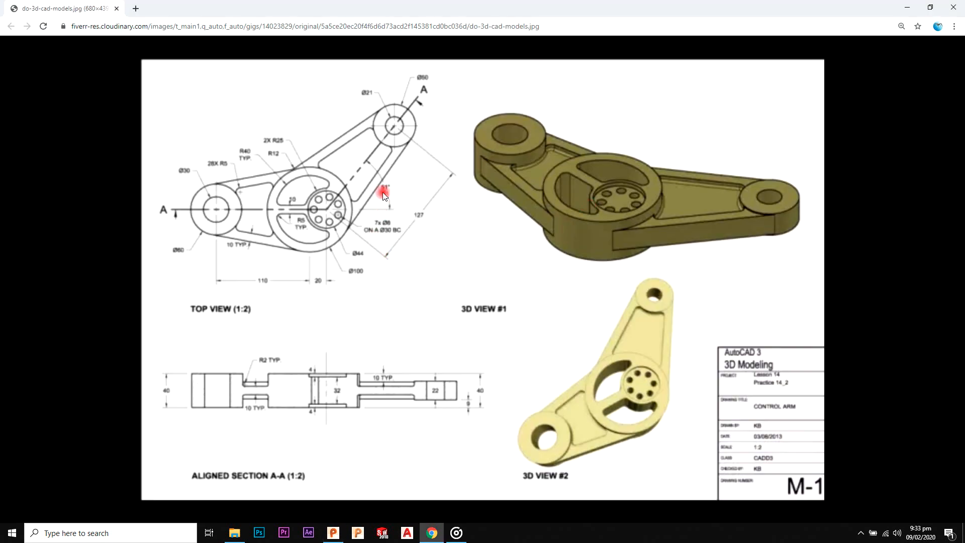
key(alt+Tab)
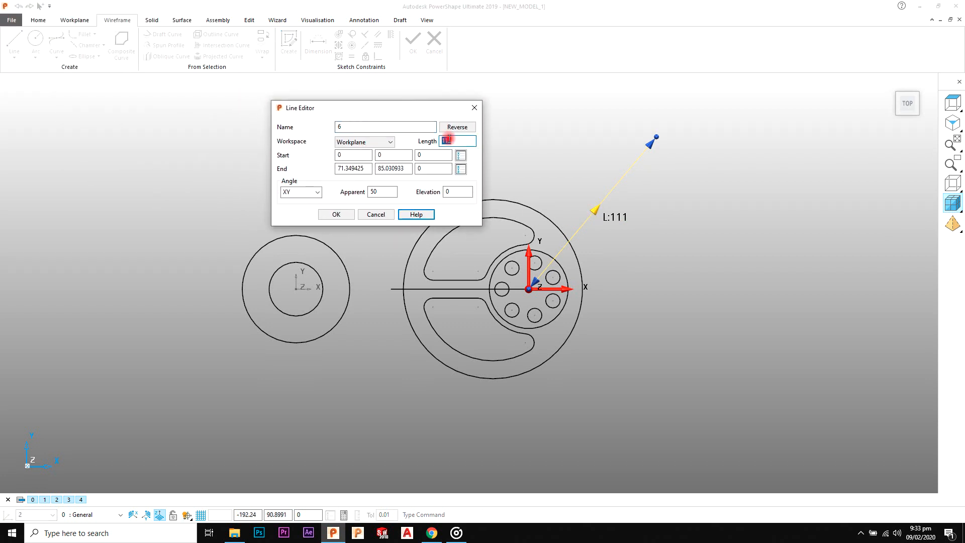
click(391, 191)
text(127)
key(Return)
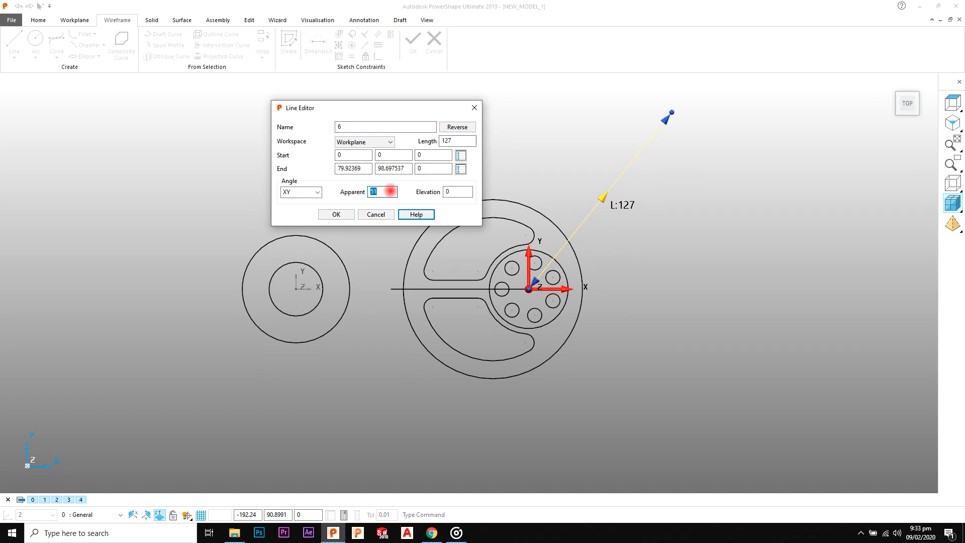
click(345, 216)
scroll(634, 199, down, 1)
Step: Draw a full circle at the far end of the angled centre line and set its radius to 25
click(647, 178)
shift+middle_drag(647, 177, 626, 191)
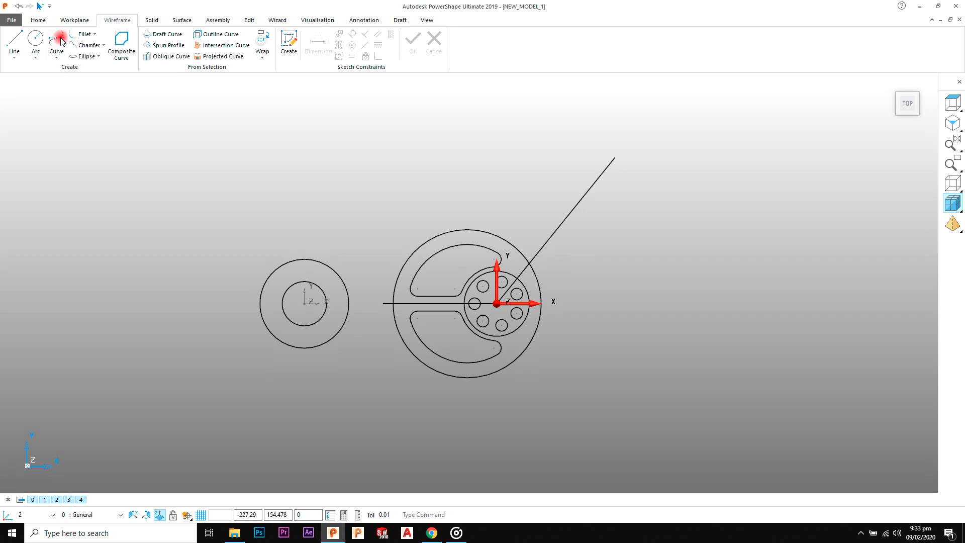
click(614, 158)
right_click(666, 125)
click(669, 128)
key(alt+Tab)
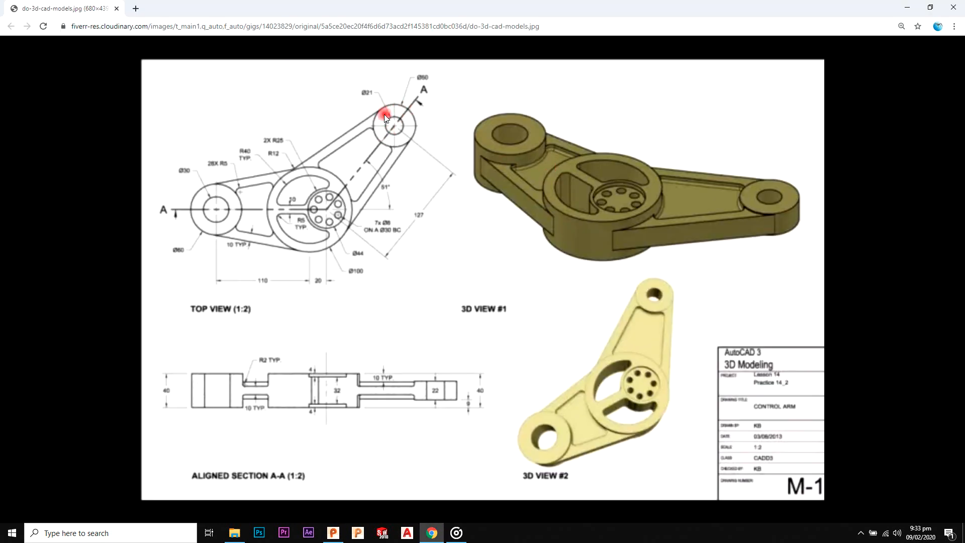
key(alt+Tab)
double_click(621, 173)
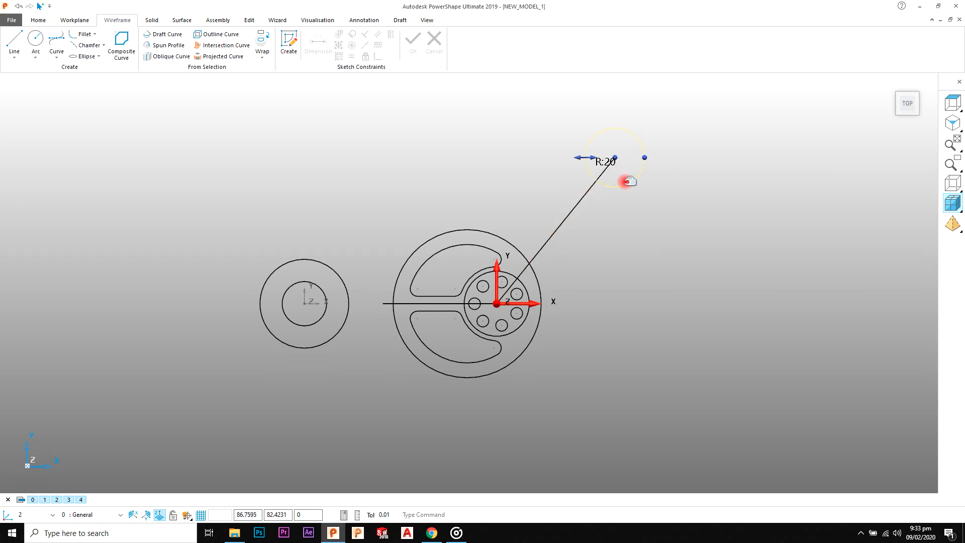
double_click(217, 183)
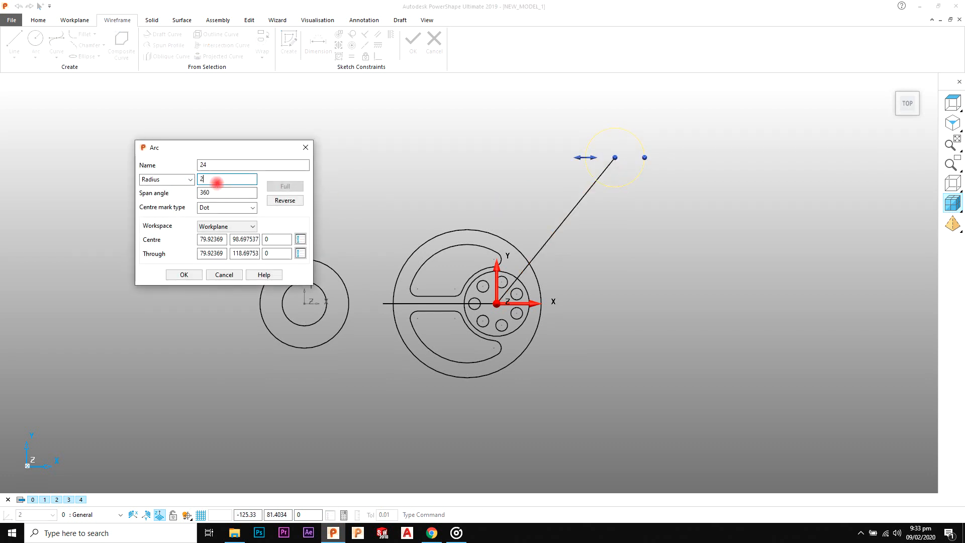
click(184, 274)
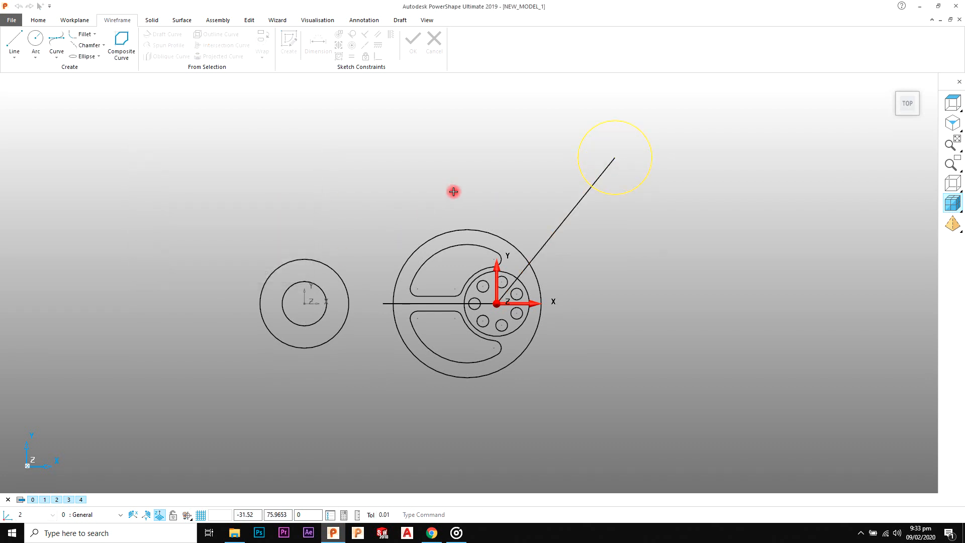
Step: Draw a concentric circle inside the upper-right hub circle and set its diameter to 21, per the reference drawing
key(alt+Tab)
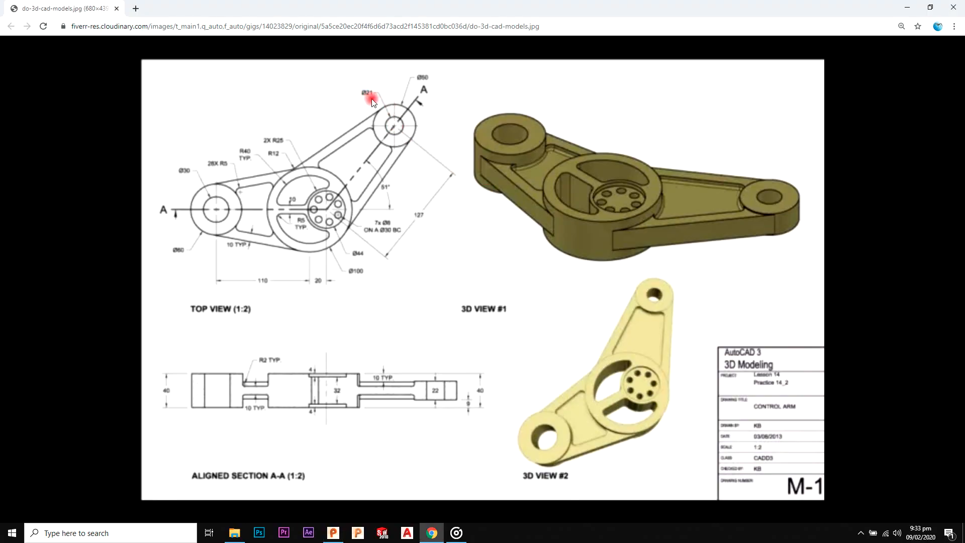
key(alt+Tab)
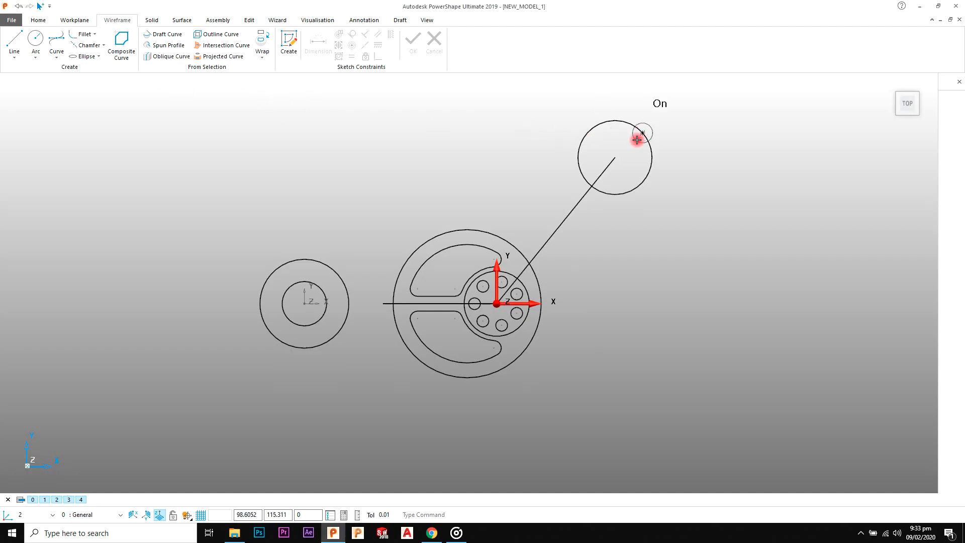
click(614, 157)
right_click(701, 107)
click(710, 114)
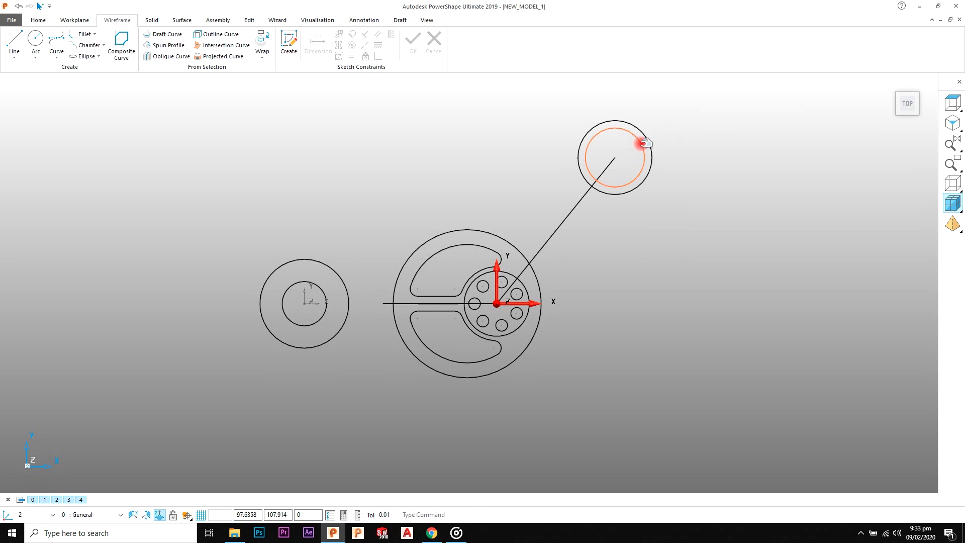
double_click(640, 141)
click(178, 180)
click(176, 193)
click(211, 180)
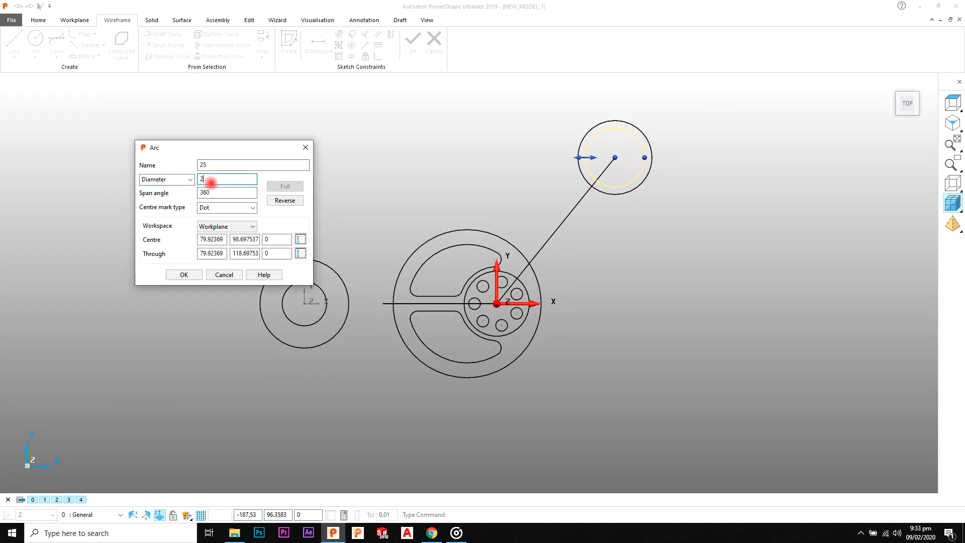
click(186, 274)
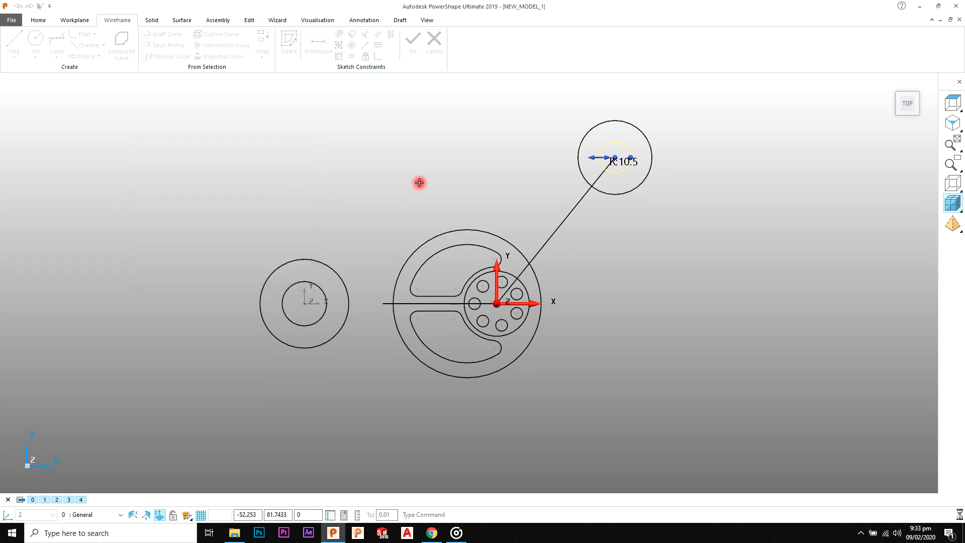
Step: Draw the left arm's upper and lower edges as lines tangent to the left hub's outer circle and the large central circle
scroll(421, 181, down, 2)
scroll(448, 199, up, 1)
scroll(448, 199, up, 1)
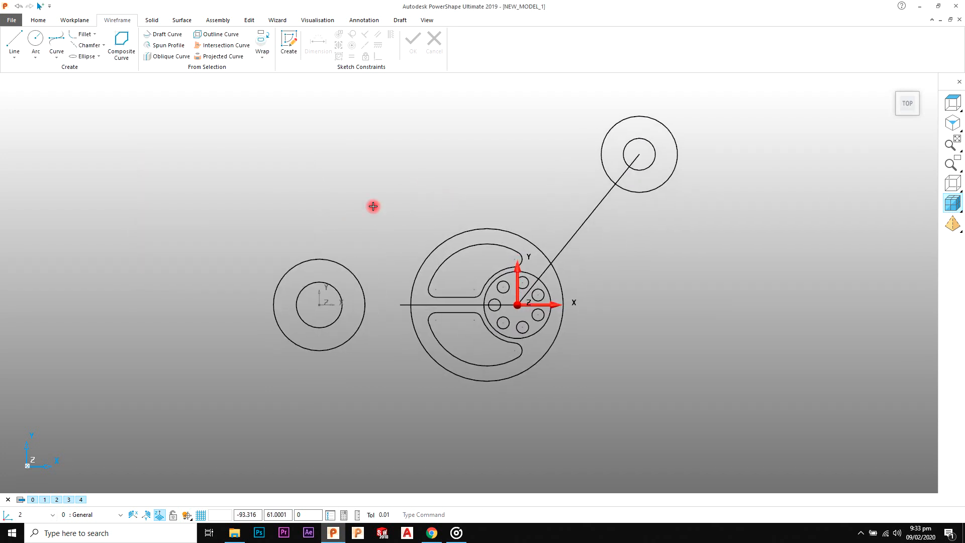
click(16, 42)
click(295, 263)
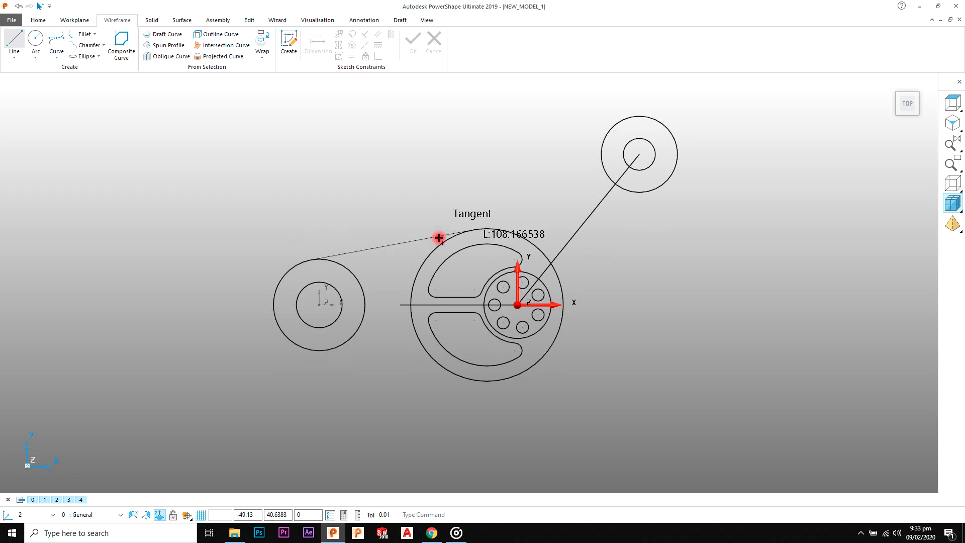
click(467, 235)
click(311, 350)
click(472, 379)
key(Delete)
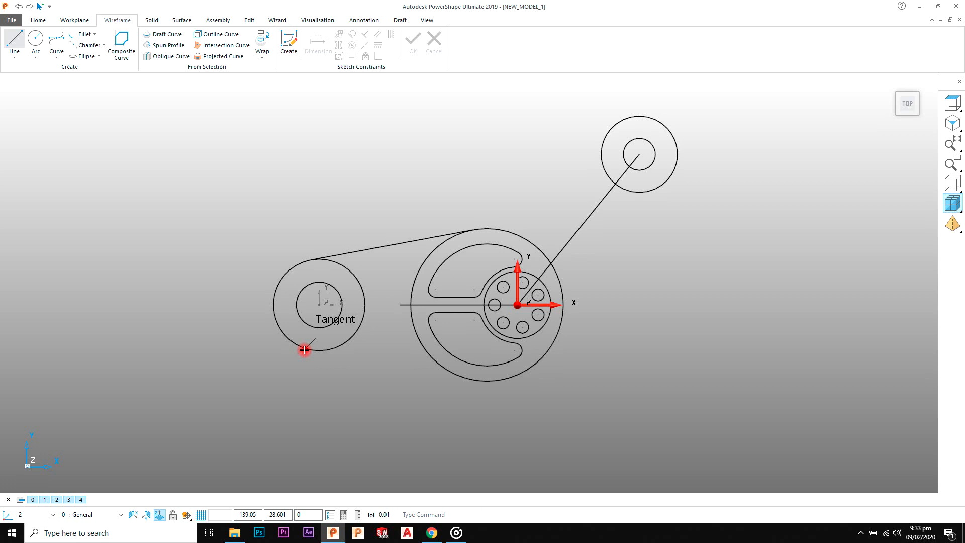
click(310, 350)
click(472, 380)
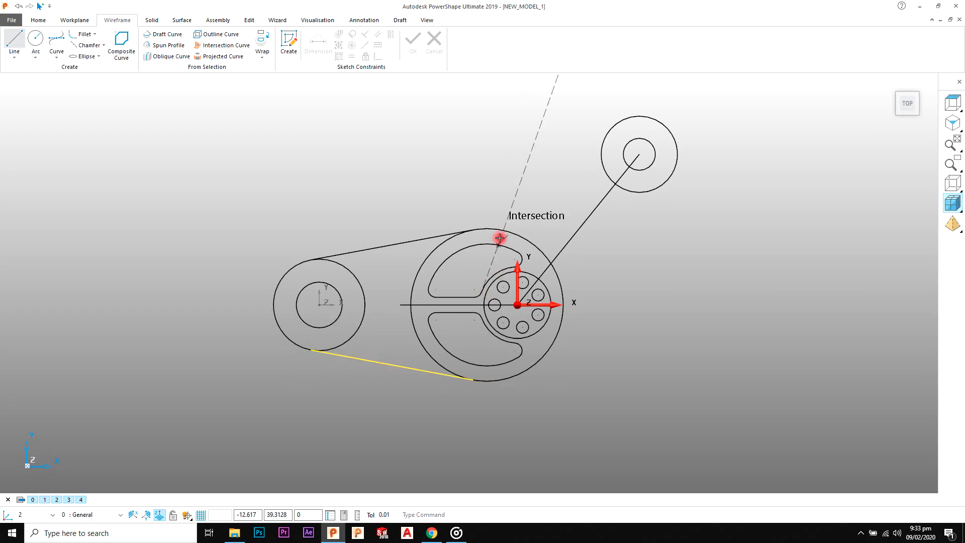
Step: Draw the angled arm's two edges from the large circle to the upper-right hub's outer circle, starting the upper one at the left arm's upper edge endpoint
click(470, 228)
click(610, 135)
click(556, 336)
click(660, 186)
key(ctrl+z)
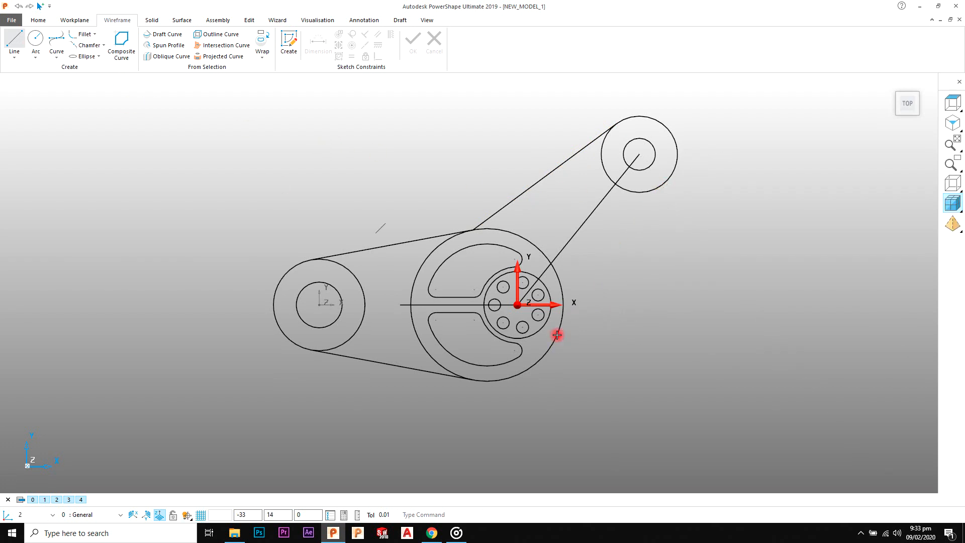
click(548, 355)
click(668, 178)
right_click(724, 125)
scroll(647, 203, down, 3)
shift+middle_drag(647, 203, 607, 202)
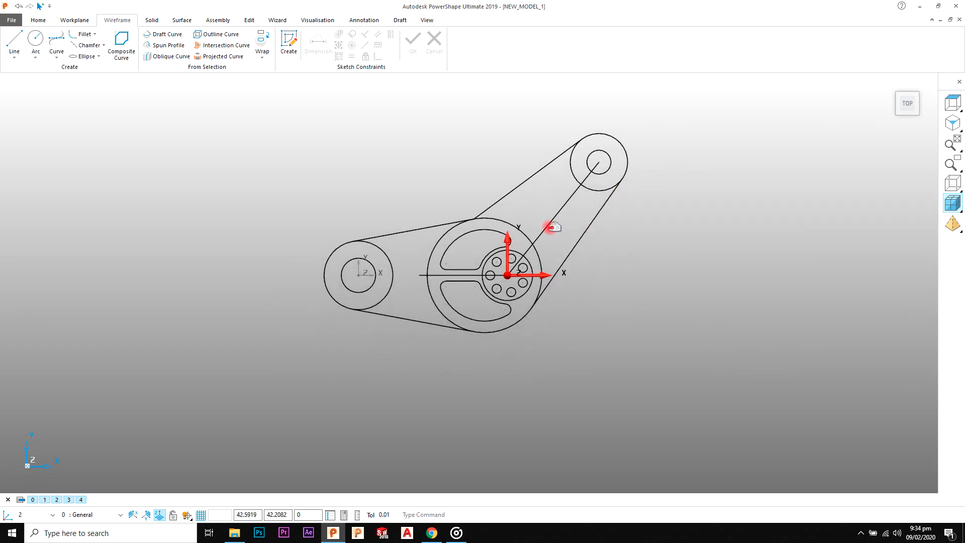
scroll(497, 298, up, 2)
shift+middle_drag(497, 298, 529, 280)
scroll(533, 280, up, 1)
scroll(615, 243, up, 4)
scroll(537, 255, down, 4)
scroll(467, 198, up, 2)
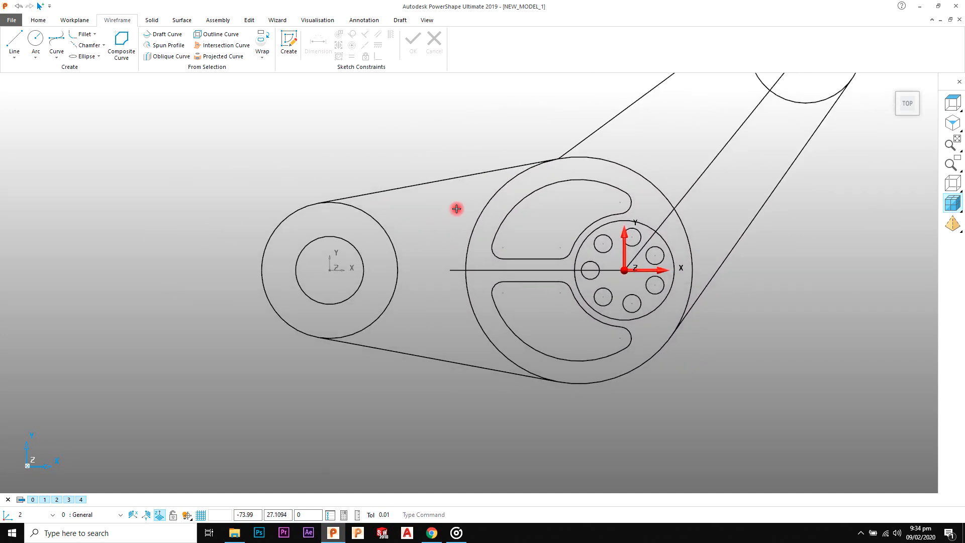
Step: Offset a single copy of the left arm's upper tangent edge inward, towards the arm's centre
click(238, 24)
click(423, 183)
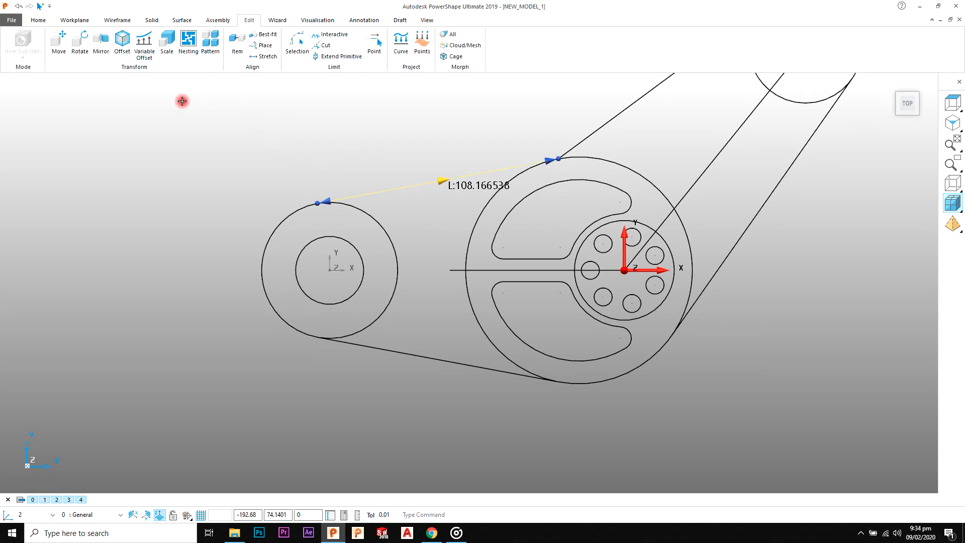
click(142, 59)
click(429, 182)
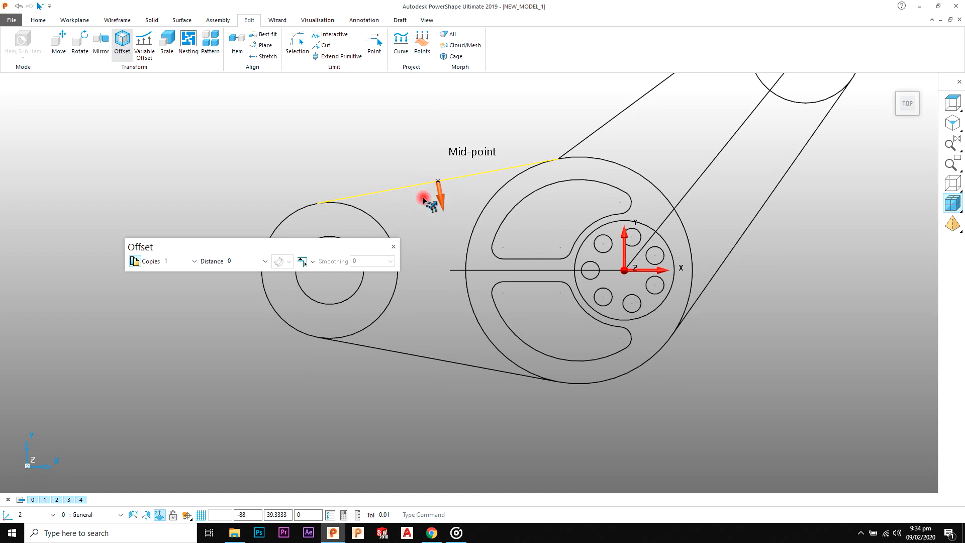
double_click(240, 262)
key(Return)
click(388, 383)
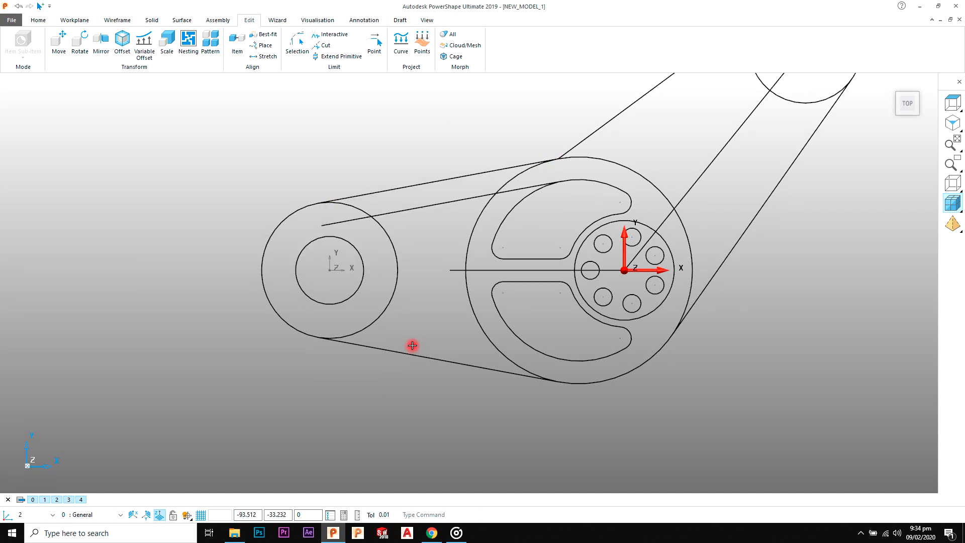
Step: Offset a single copy of the left arm's lower tangent edge inward, towards the arm's centre
click(408, 354)
click(124, 44)
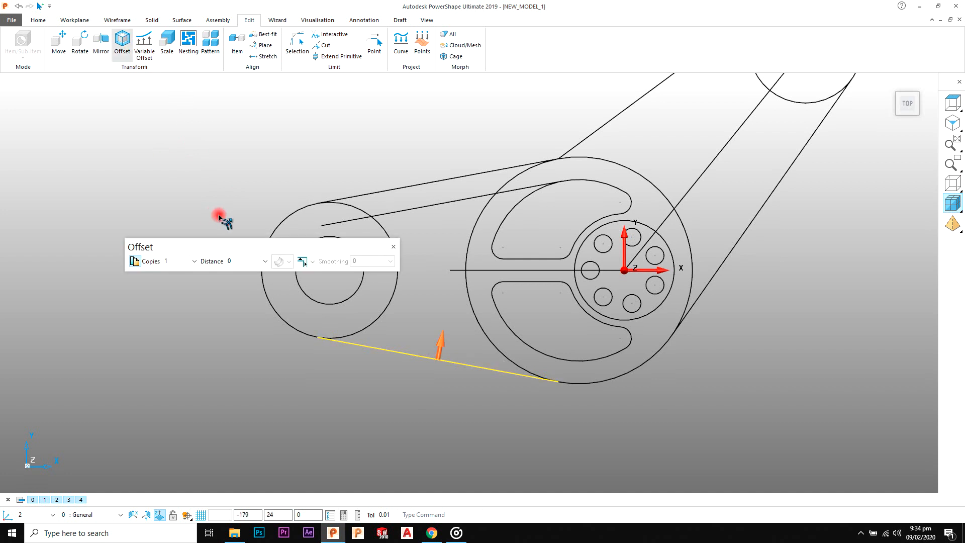
click(249, 261)
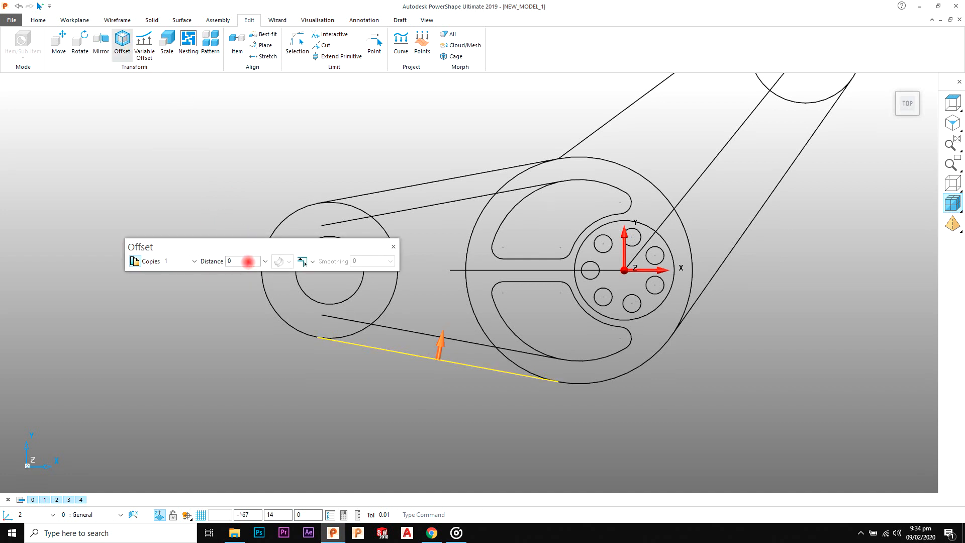
click(395, 246)
Step: Offset one copy of the angled arm's upper edge inward, towards its centre line
scroll(624, 251, down, 4)
shift+middle_drag(708, 218, 678, 260)
click(540, 218)
scroll(545, 218, up, 2)
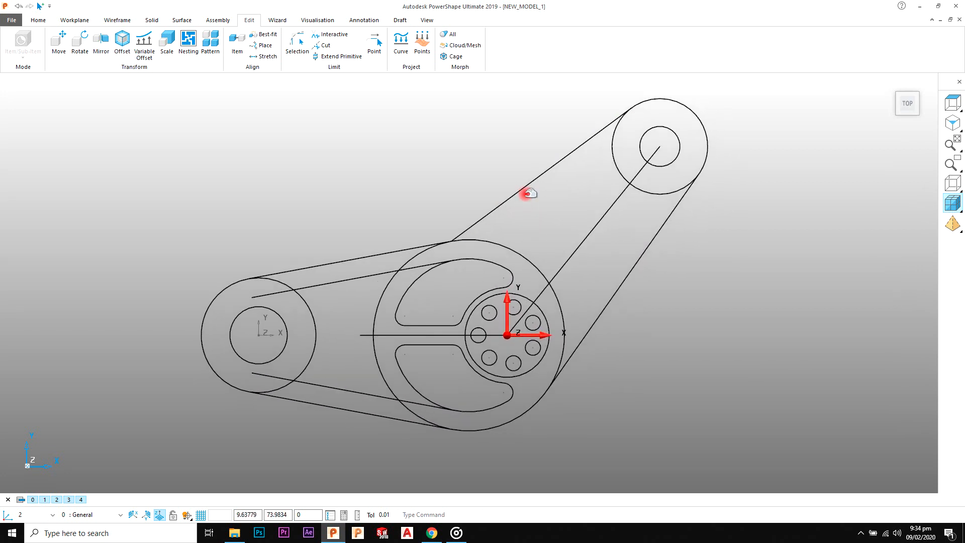
click(527, 186)
click(121, 45)
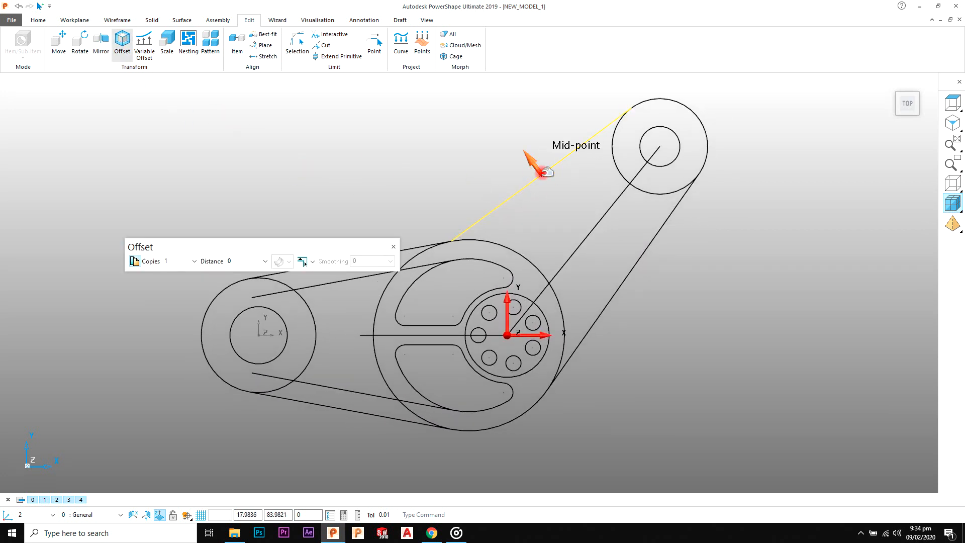
click(255, 260)
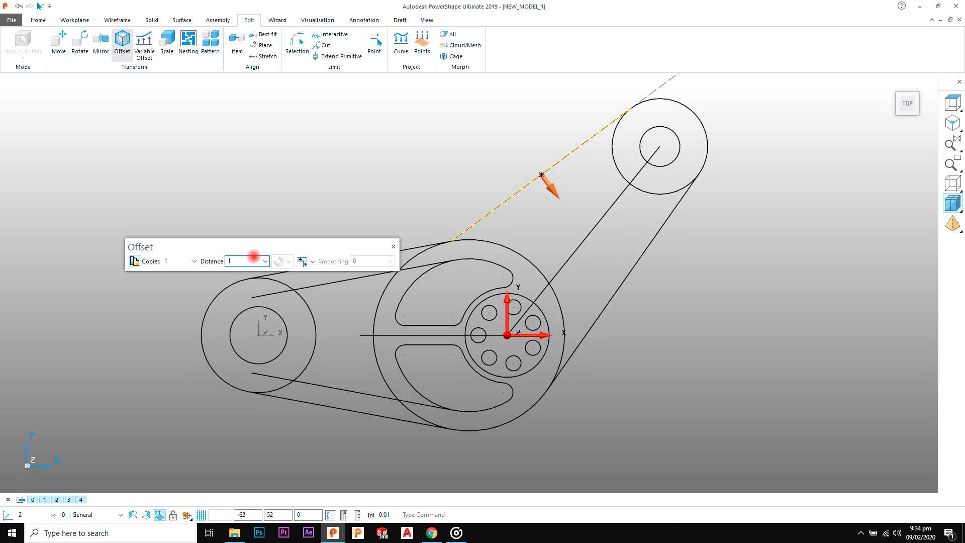
click(394, 249)
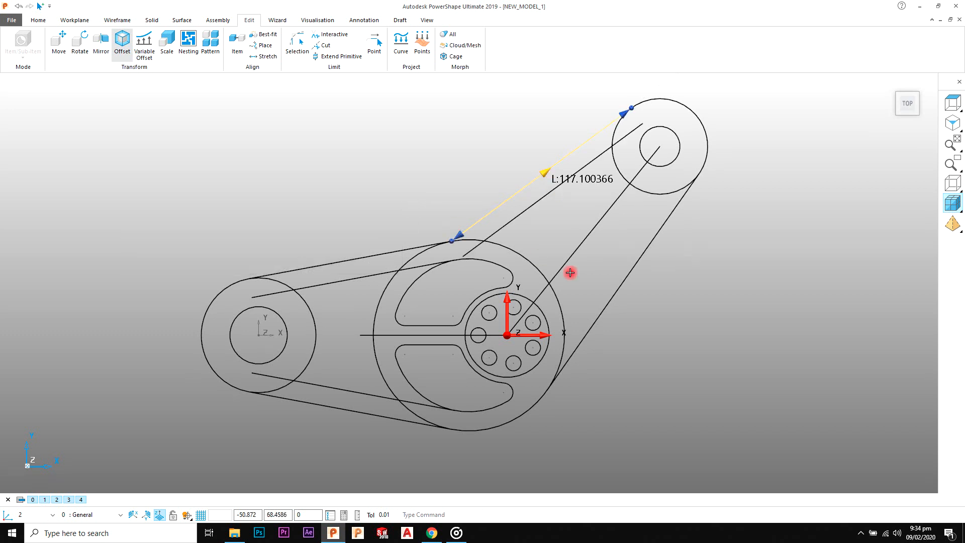
Step: Offset one copy of the angled arm's lower edge inward, towards its centre line
click(623, 285)
click(122, 43)
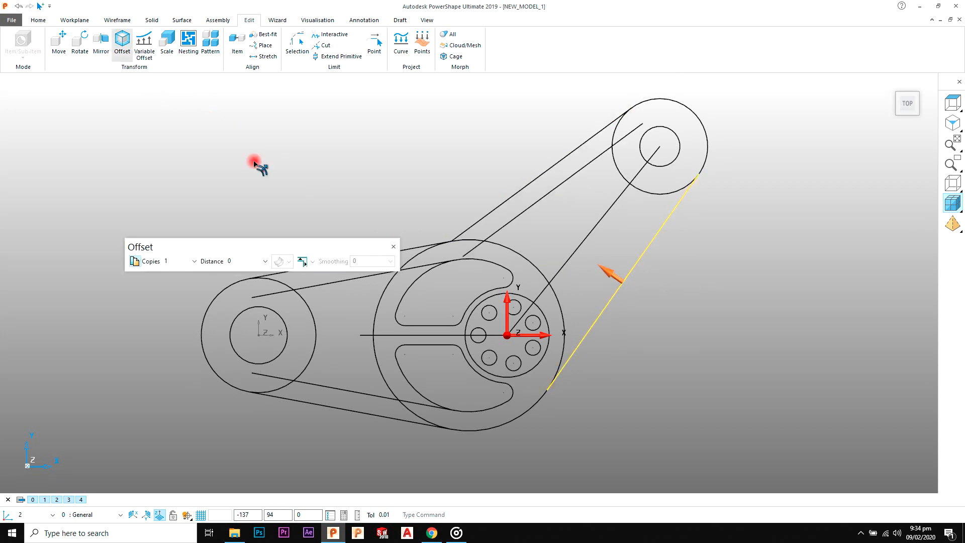
click(242, 263)
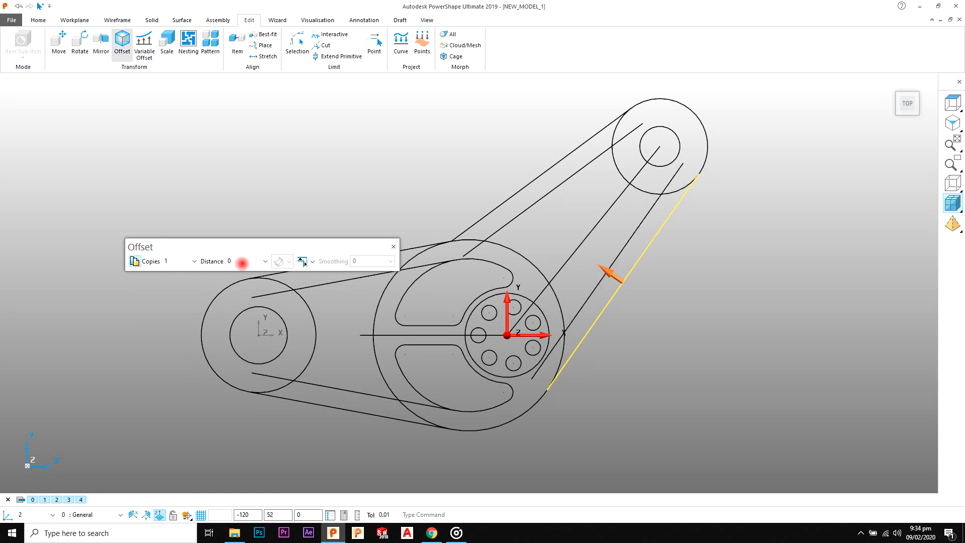
click(395, 246)
Step: Trim both inner offset lines of the left arm to the left hub's outer circle and the large central circle
click(386, 219)
shift+middle_drag(386, 219, 388, 173)
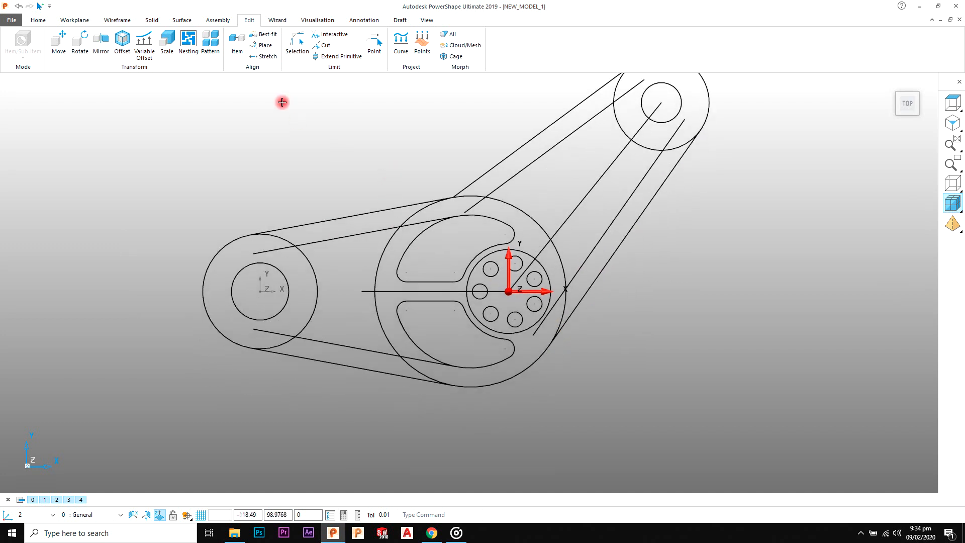
scroll(282, 102, up, 3)
click(325, 35)
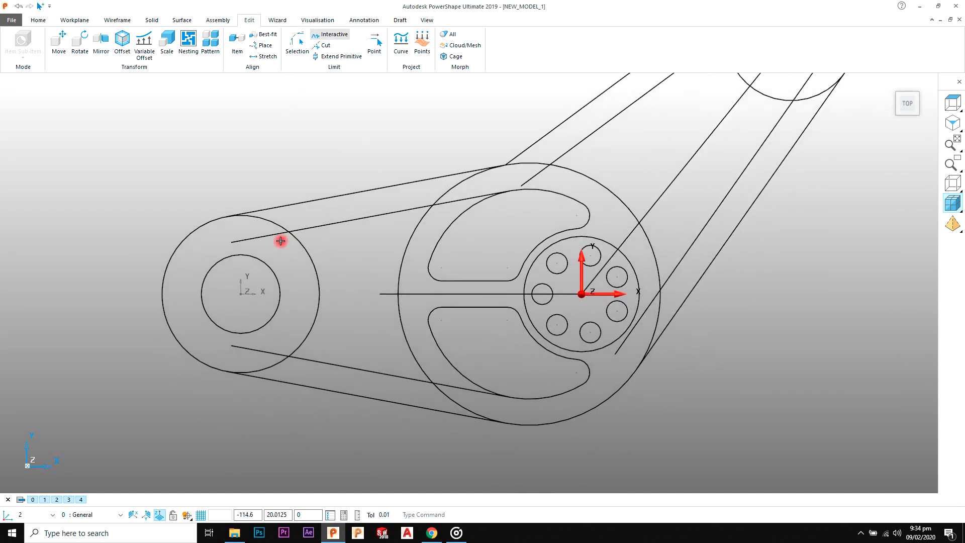
click(301, 359)
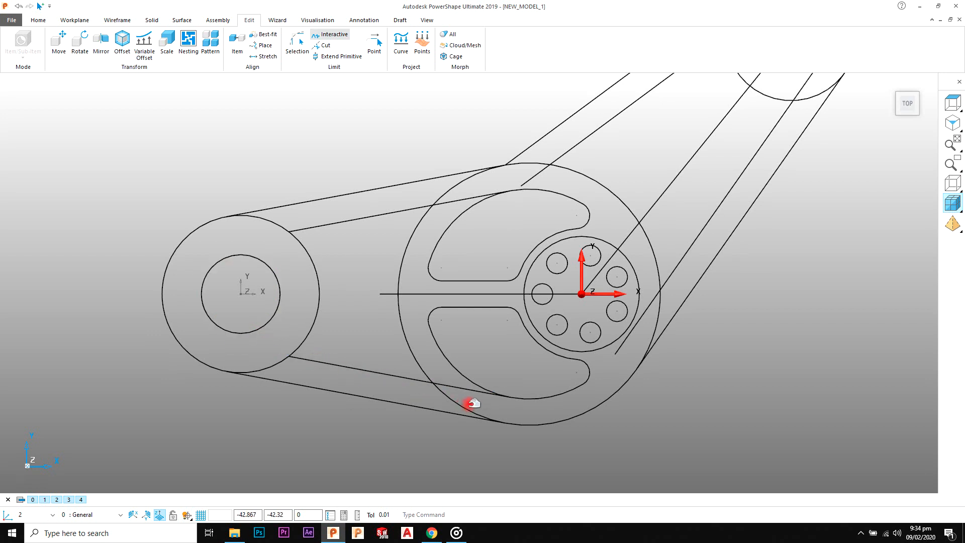
click(467, 391)
click(464, 221)
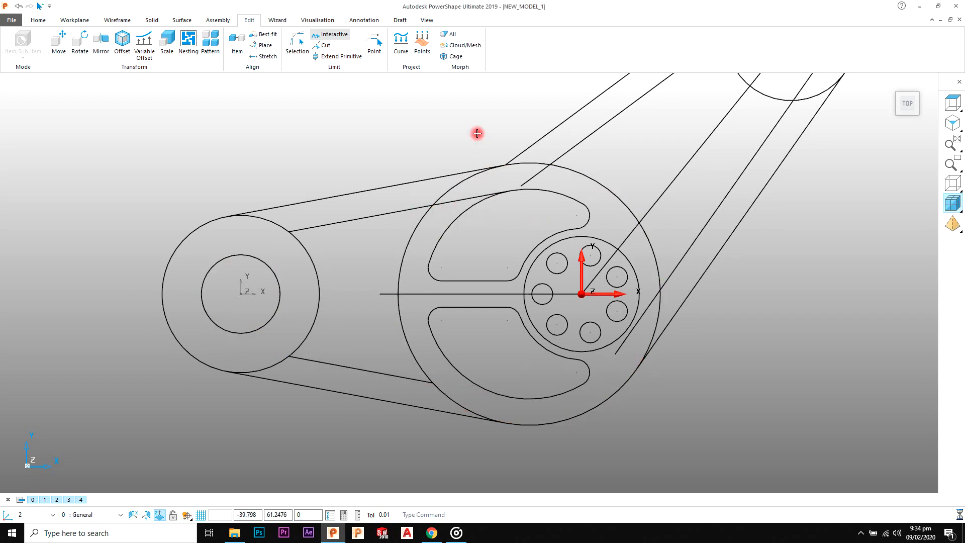
click(471, 200)
Step: Trim both inner offset lines of the angled arm to the large central circle and the upper-right hub's outer circle
shift+middle_drag(598, 196, 454, 237)
click(391, 217)
click(501, 342)
shift+middle_drag(592, 219, 511, 283)
click(579, 185)
click(516, 129)
scroll(549, 190, down, 5)
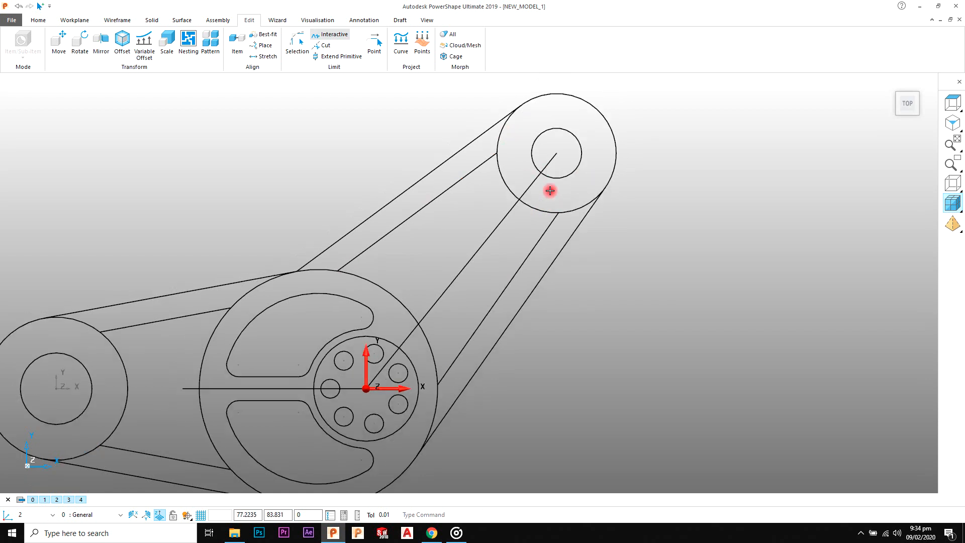
right_click(403, 147)
click(415, 153)
Step: Fillet the left arm's inner upper line with radius 5 against the left hub's outer circle and the large central circle
shift+middle_drag(348, 261, 414, 202)
scroll(395, 202, up, 3)
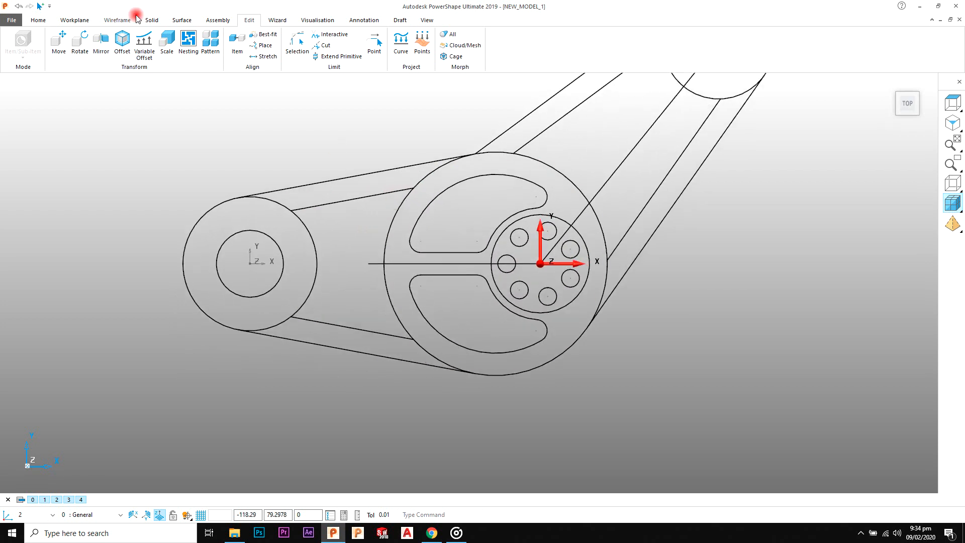
click(119, 20)
click(81, 39)
scroll(273, 221, up, 3)
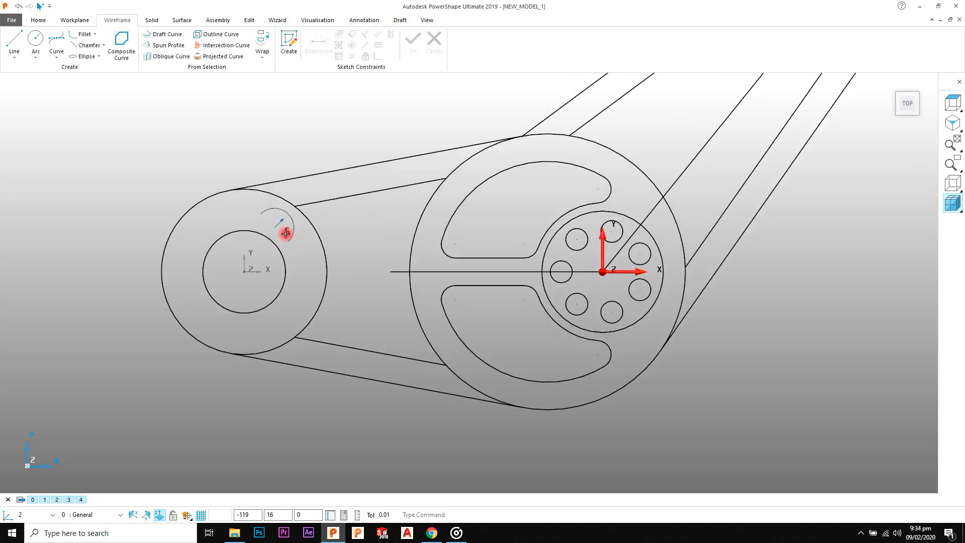
click(423, 251)
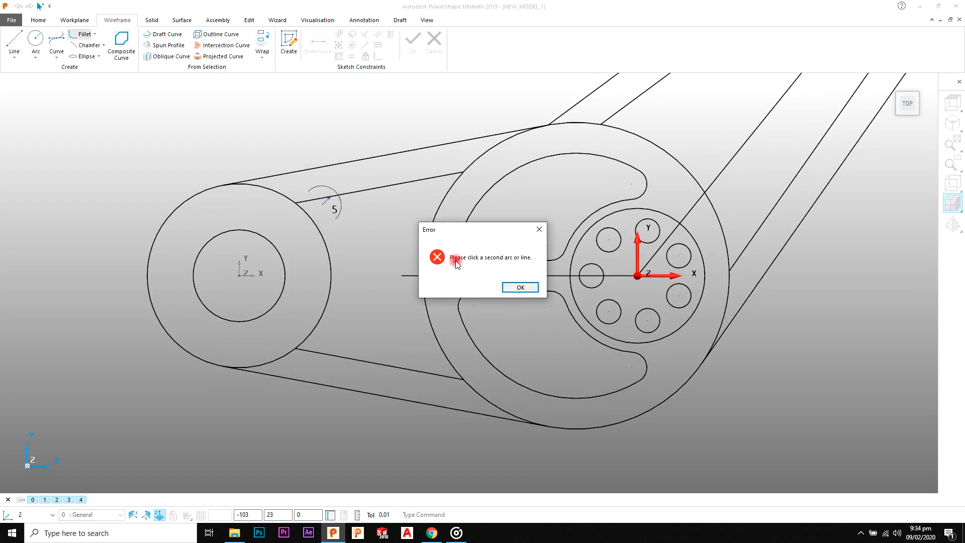
click(514, 287)
click(316, 217)
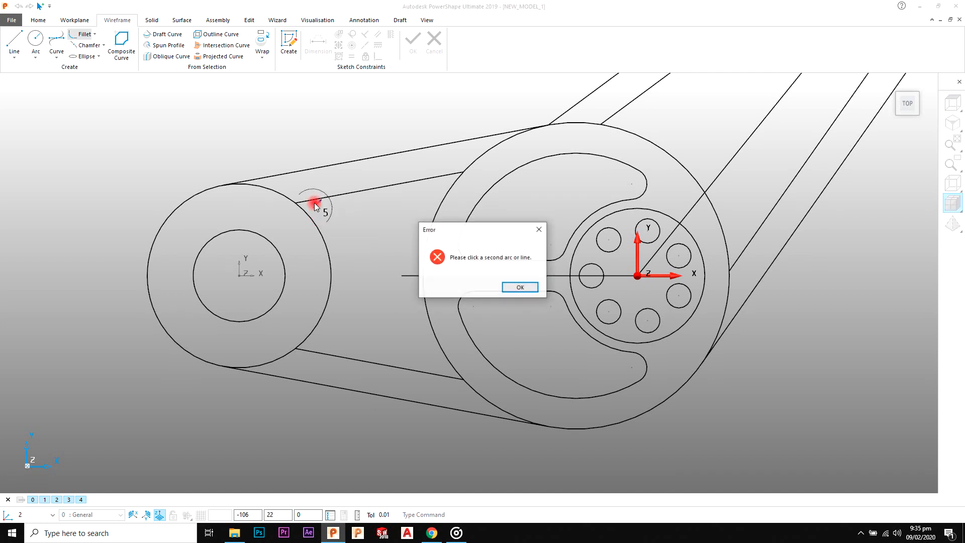
click(514, 287)
scroll(346, 234, up, 2)
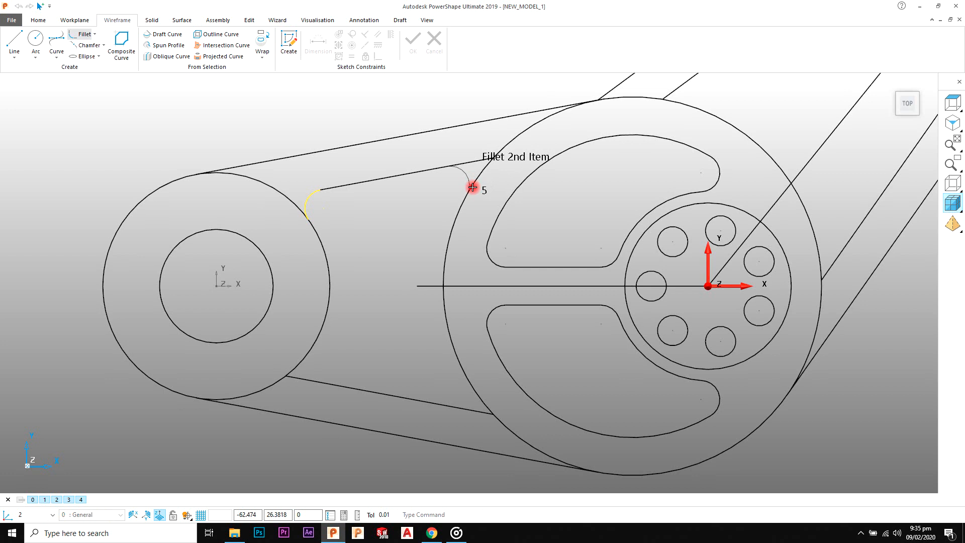
click(432, 241)
Step: Fillet the left arm's inner lower line with radius 5 against the left hub's outer circle and the large central circle
click(319, 294)
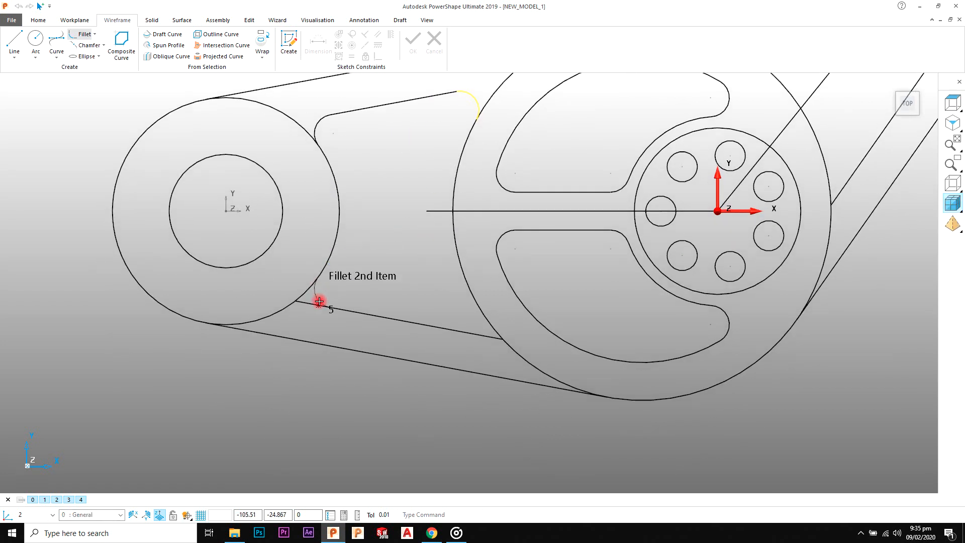
shift+middle_drag(449, 305, 425, 287)
click(426, 310)
click(455, 293)
Step: Add radius 5 fillets where the angled arm's two inner lines meet the large central circle
shift+middle_drag(564, 226, 452, 276)
click(436, 139)
shift+middle_drag(570, 215, 492, 196)
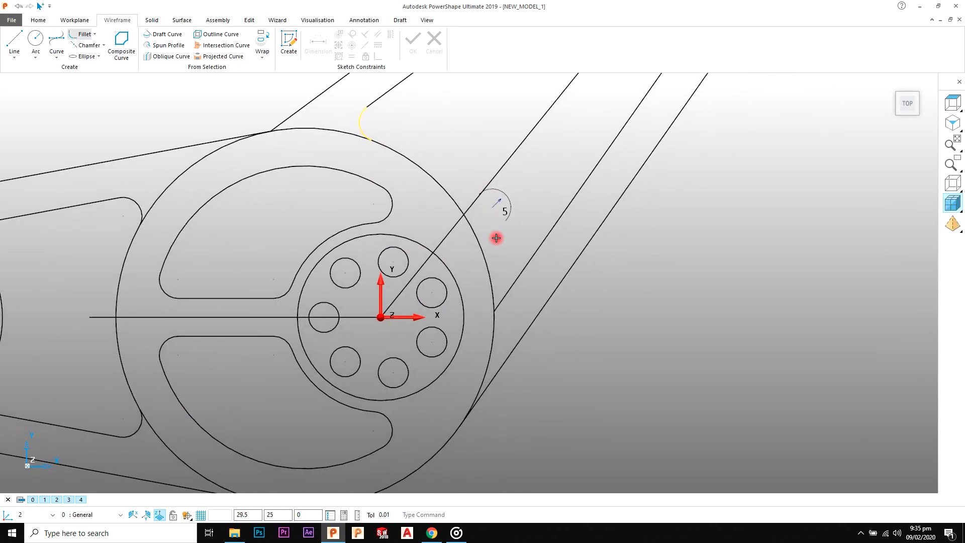
click(491, 270)
click(514, 276)
Step: Add radius 5 fillets where the angled arm's two inner lines meet the upper-right hub's outer circle
scroll(543, 191, down, 4)
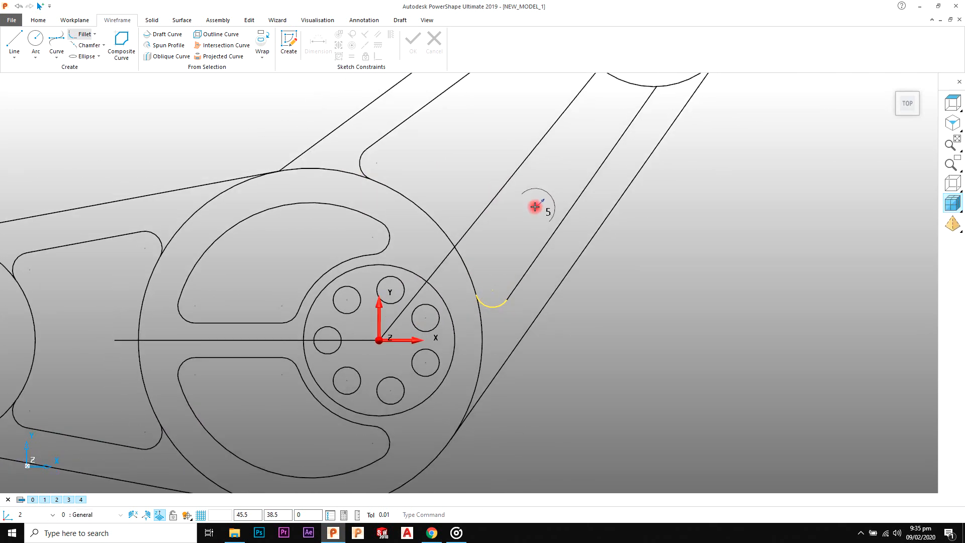
shift+middle_drag(543, 181, 510, 200)
click(503, 145)
click(522, 149)
shift+middle_drag(568, 206, 521, 186)
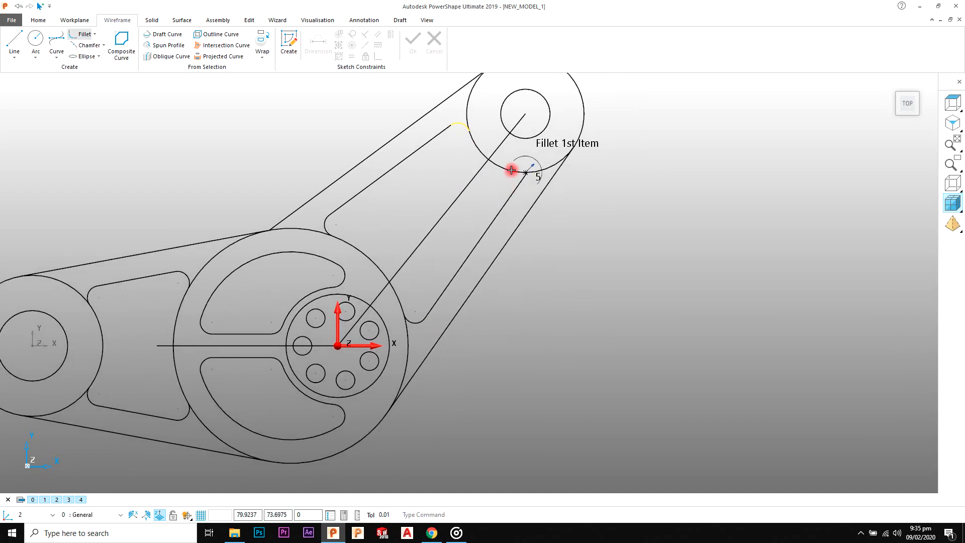
scroll(511, 171, up, 3)
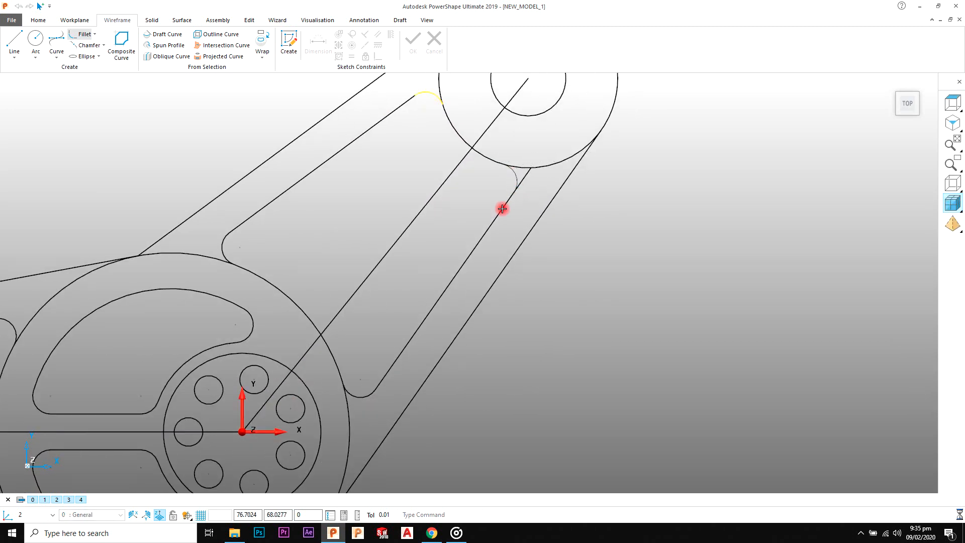
click(514, 194)
scroll(459, 221, down, 5)
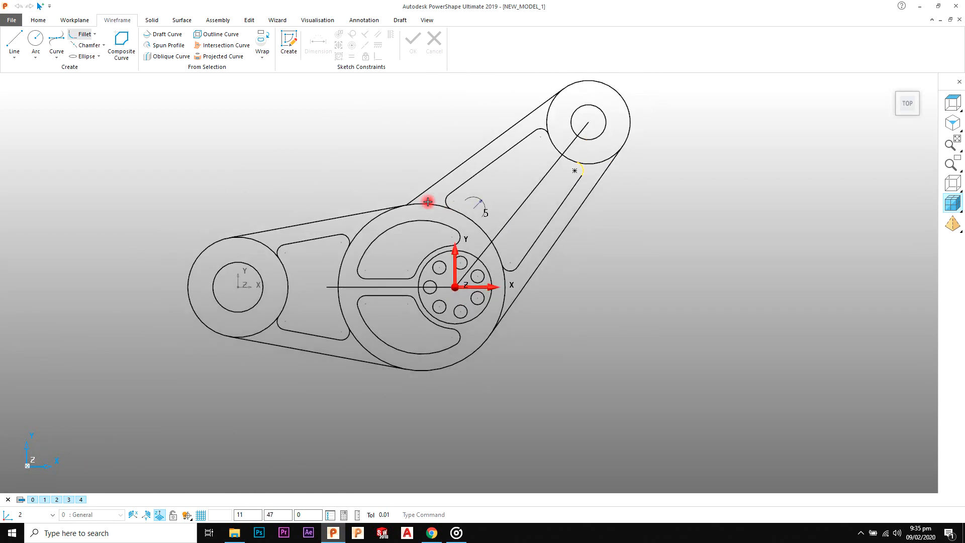
scroll(452, 209, down, 1)
right_click(360, 151)
click(371, 161)
Step: Inspect the junction where both arms' upper edges meet on the large central circle, and the overall filleted wireframe
scroll(394, 245, up, 2)
shift+middle_drag(391, 244, 416, 222)
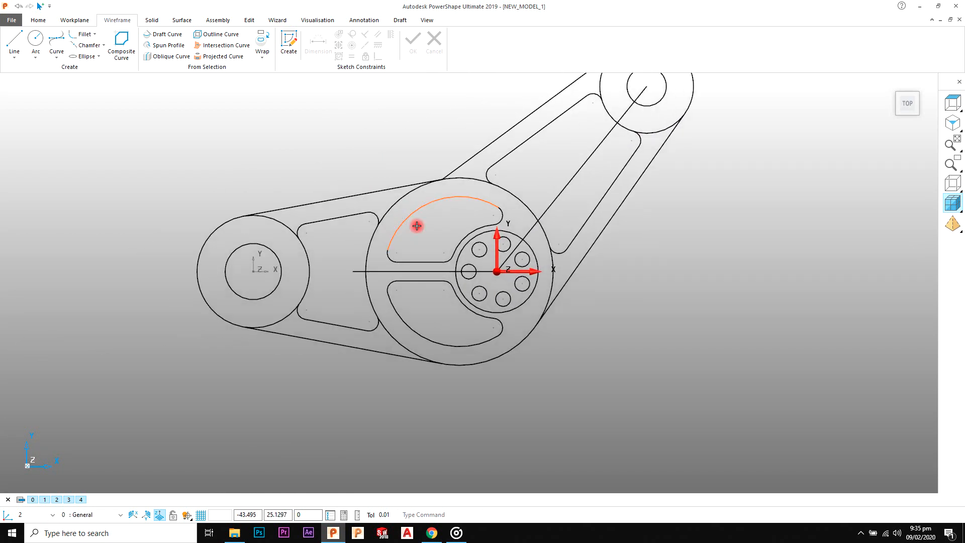
scroll(452, 161, up, 9)
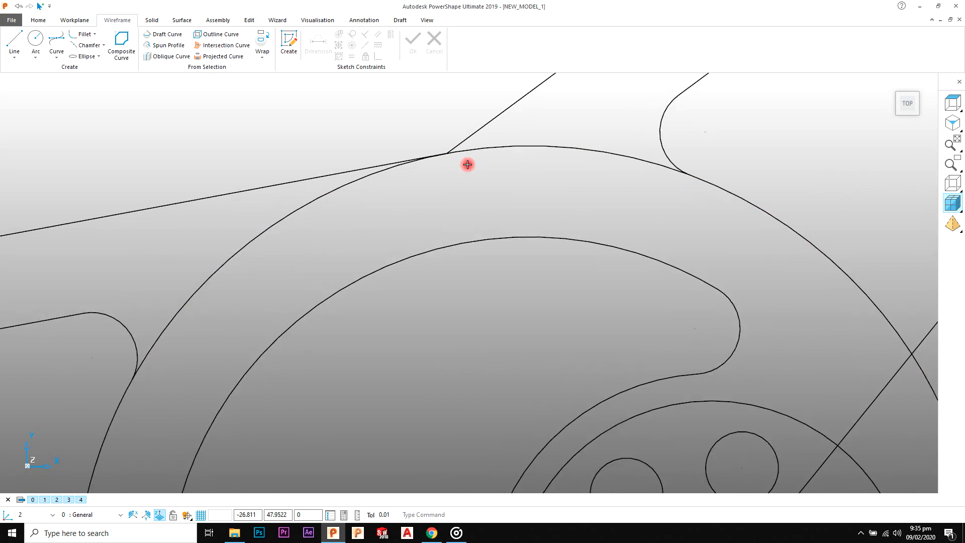
scroll(465, 166, down, 7)
scroll(506, 236, down, 5)
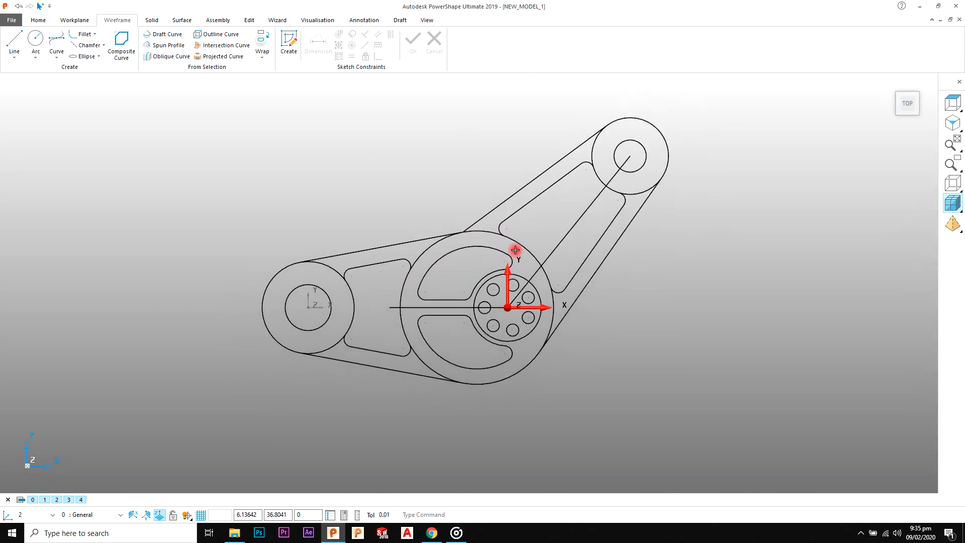
scroll(553, 280, down, 2)
scroll(507, 272, up, 4)
scroll(507, 272, down, 3)
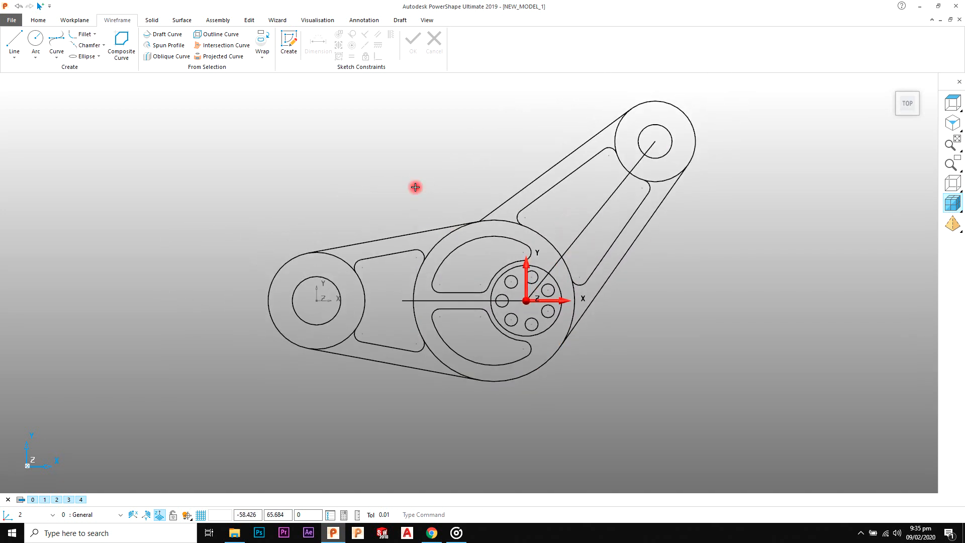
Step: Create a closed composite curve around the left arm from its two outer edges, the left hub's facing arc and the central circle's facing arc
click(392, 234)
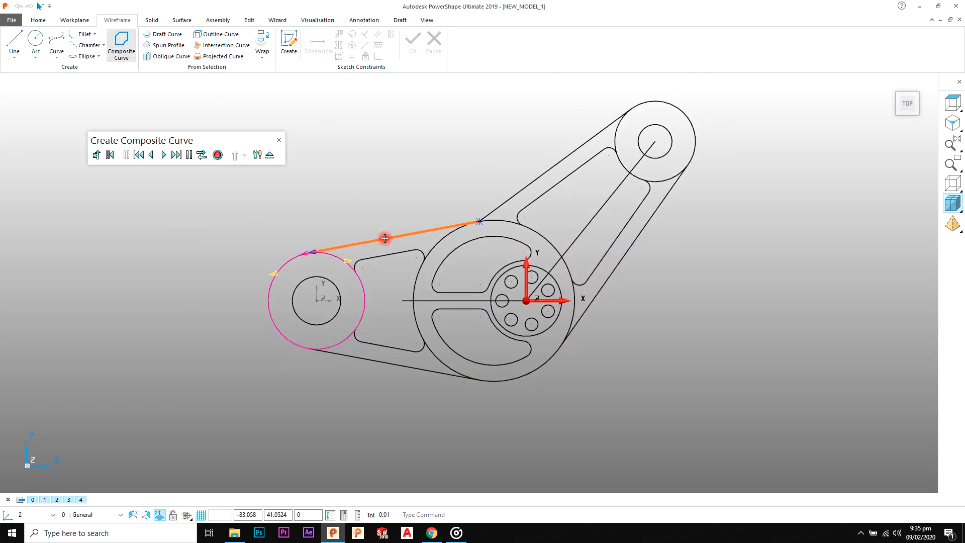
click(346, 262)
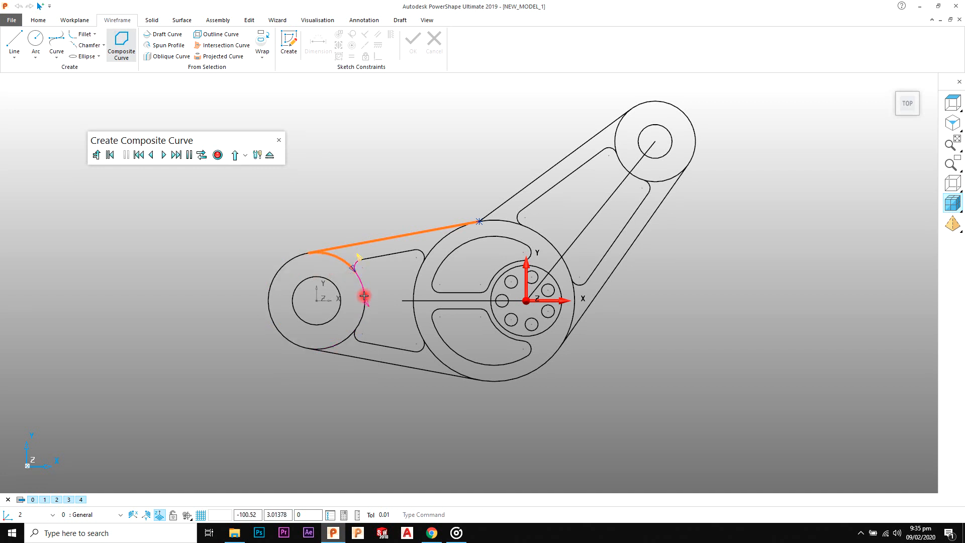
scroll(363, 300, up, 3)
click(365, 283)
click(323, 373)
click(302, 396)
click(459, 336)
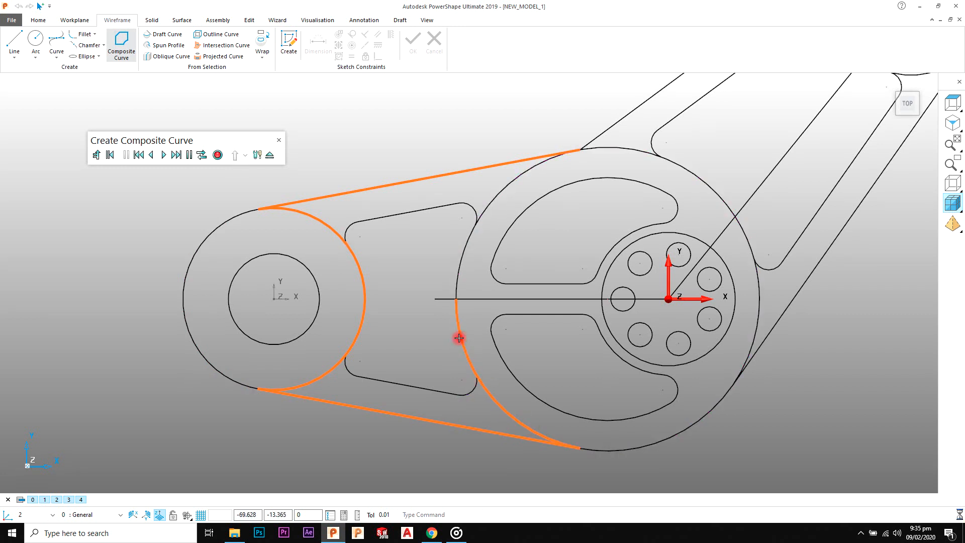
click(490, 201)
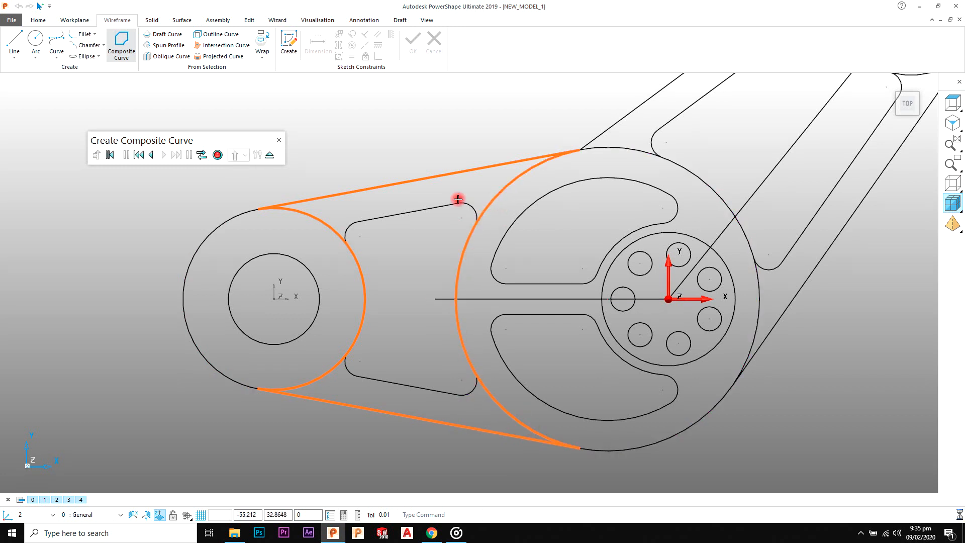
click(216, 156)
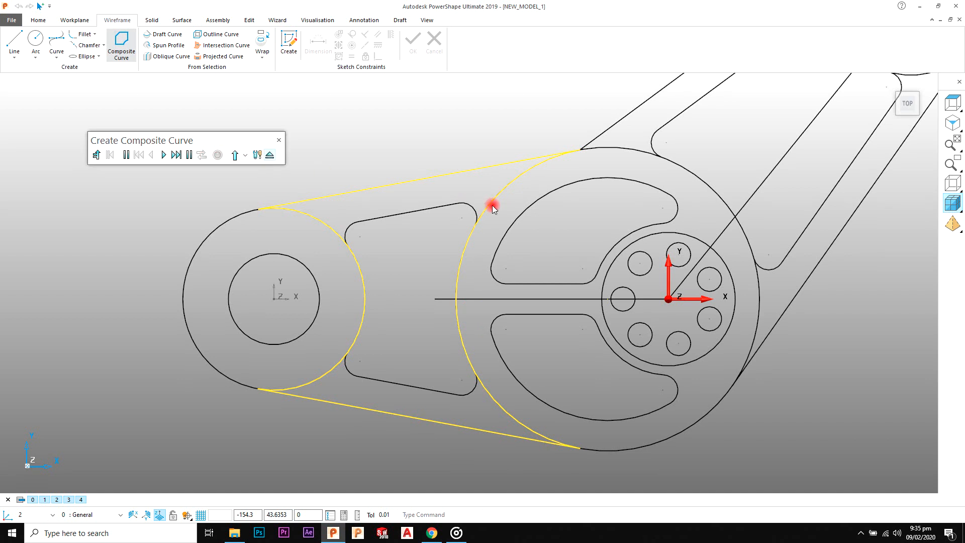
Step: Create a closed composite curve around the angled arm from its two outer edges and the facing arcs of the central circle and upper-right hub
scroll(492, 207, down, 3)
scroll(510, 237, down, 1)
shift+middle_drag(606, 230, 500, 237)
click(122, 45)
scroll(435, 170, up, 2)
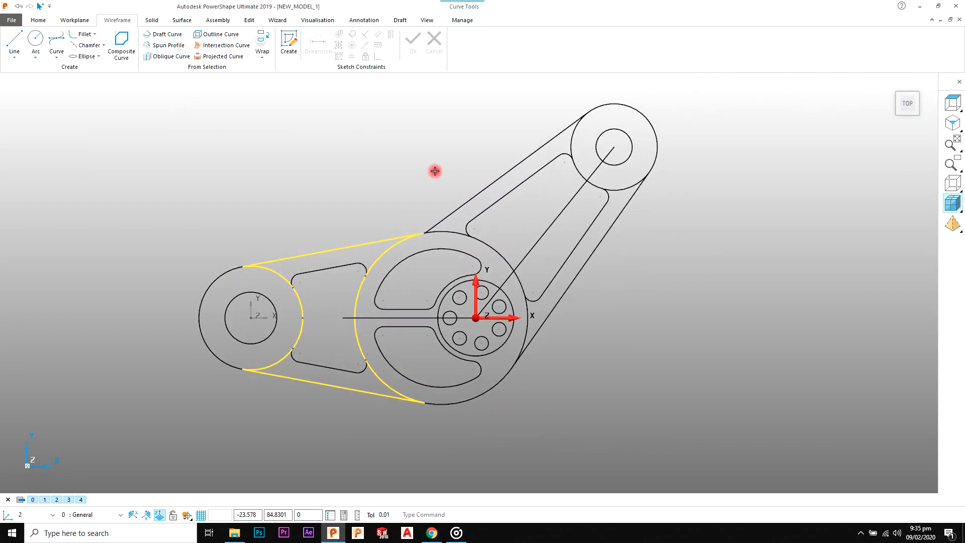
click(493, 190)
scroll(519, 196, up, 2)
click(435, 251)
click(542, 358)
click(546, 389)
click(553, 416)
click(685, 189)
click(630, 172)
click(614, 142)
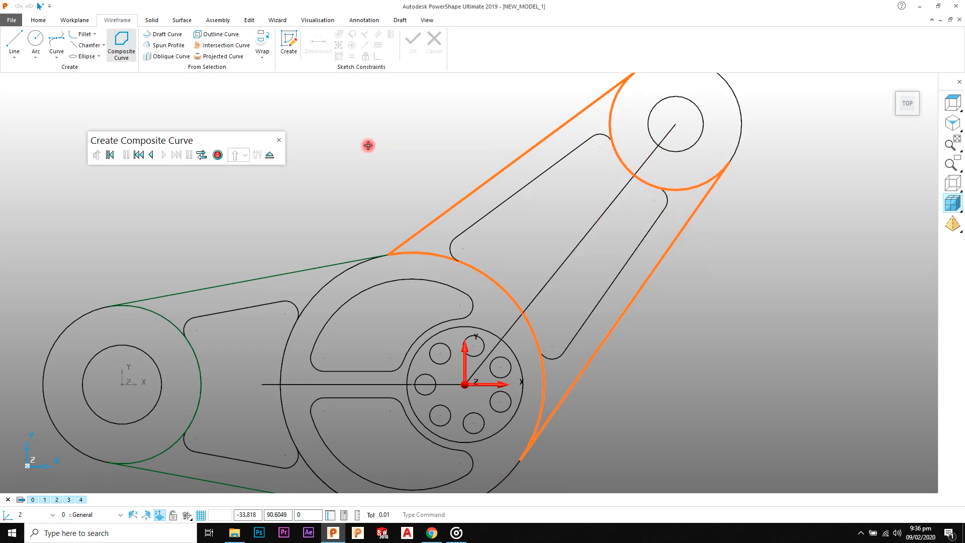
click(216, 156)
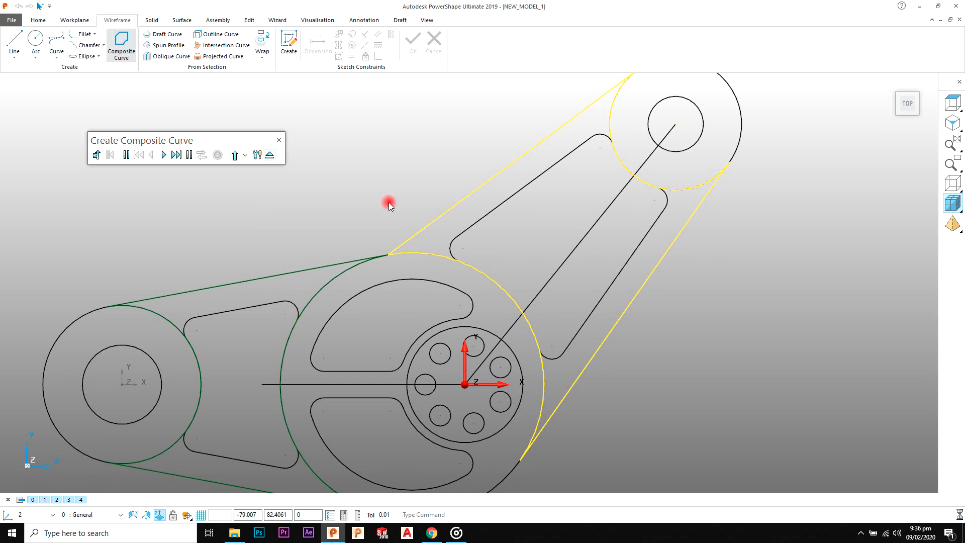
Step: Blank the angled arm's outer composite curve
scroll(431, 218, down, 2)
shift+middle_drag(455, 180, 453, 176)
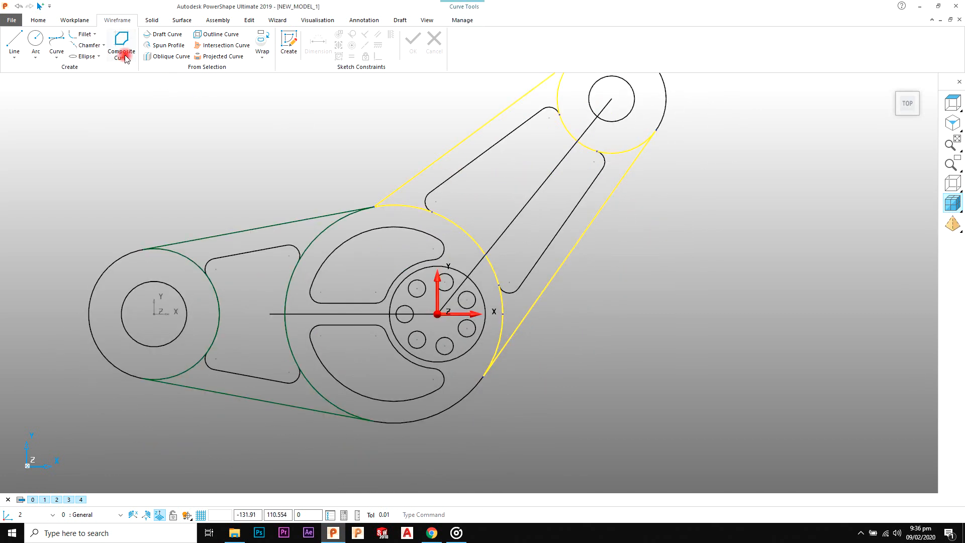
right_click(461, 149)
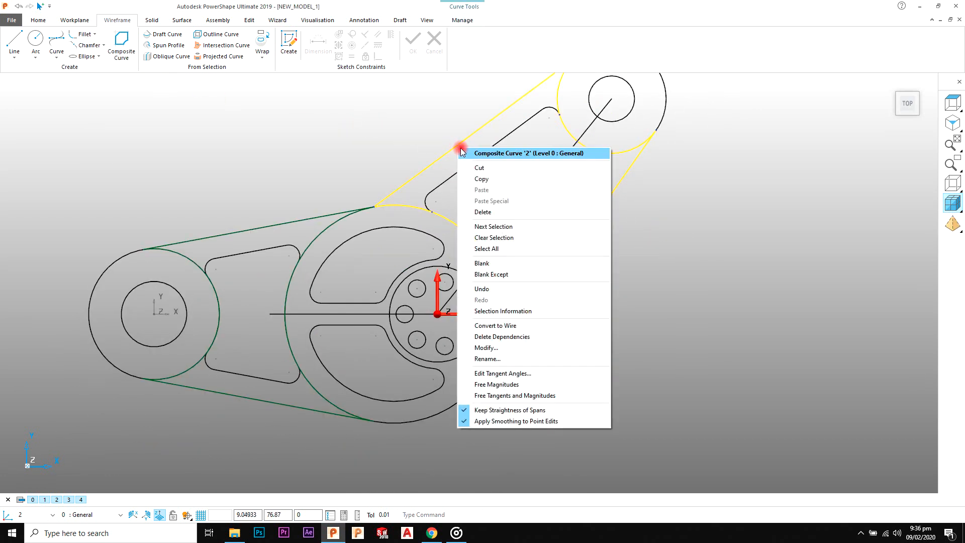
click(511, 263)
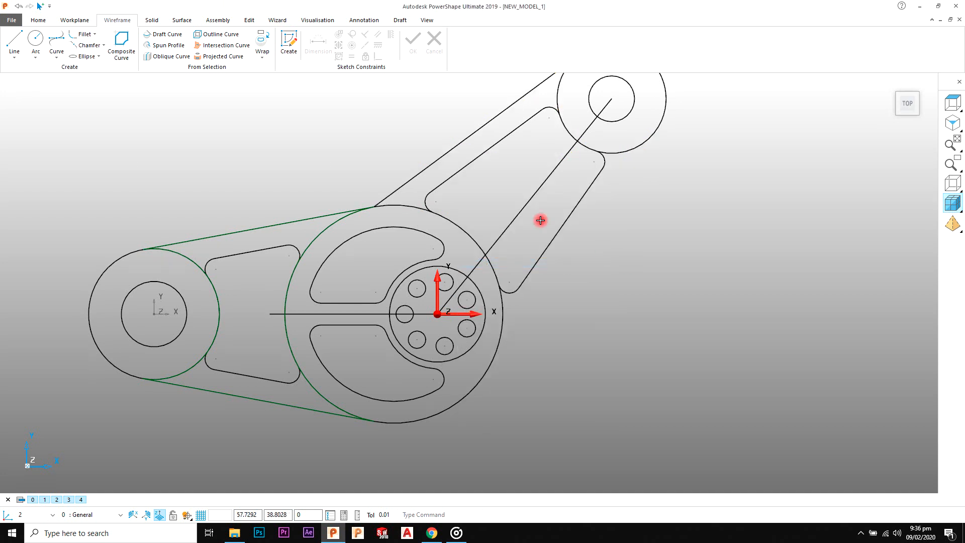
Step: Create a closed composite curve around the angled arm's inner pocket, following its inner lines, corner fillets and the two hub arcs
scroll(528, 218, up, 1)
click(122, 46)
click(491, 145)
click(585, 143)
click(618, 153)
click(610, 164)
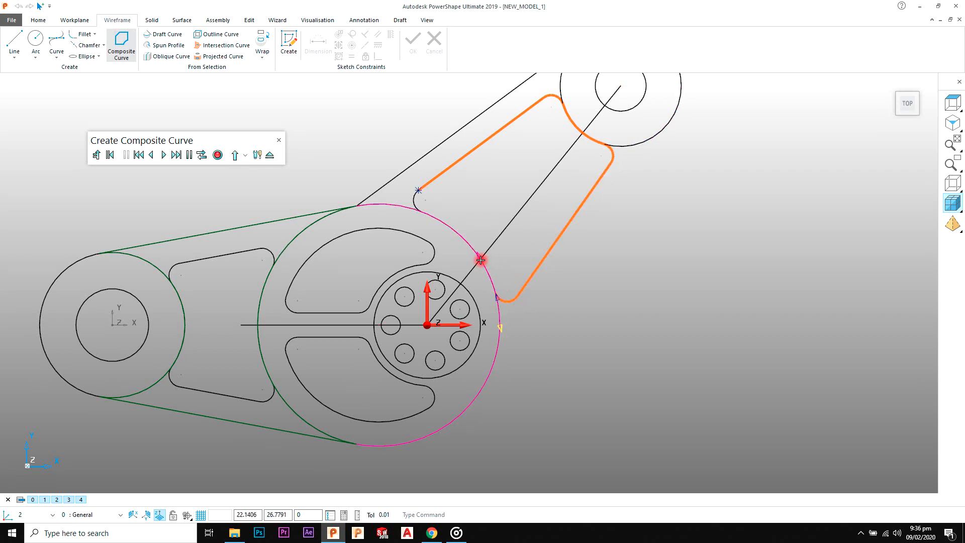
click(451, 227)
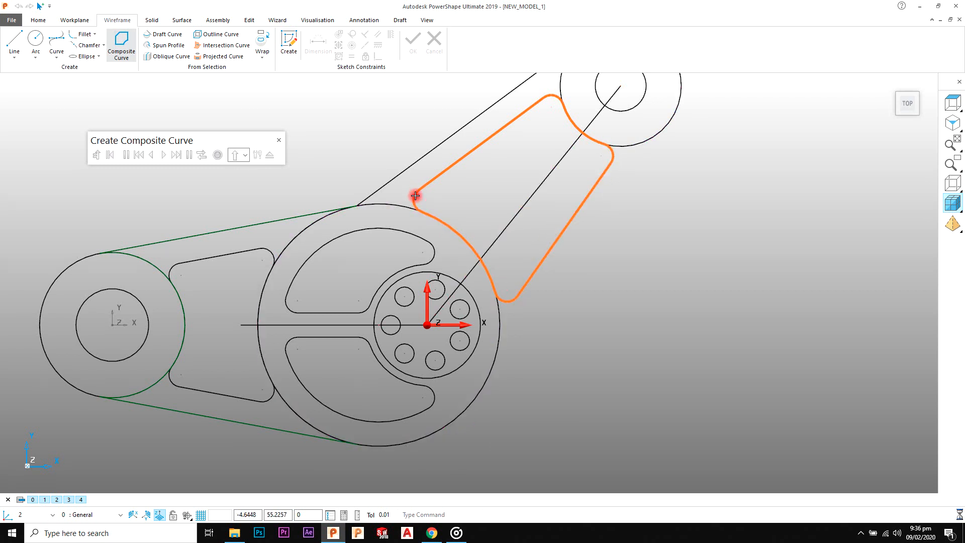
click(217, 154)
Step: Unblank the hidden geometry and blank the left arm's outer composite curve
scroll(332, 171, down, 2)
right_click(330, 170)
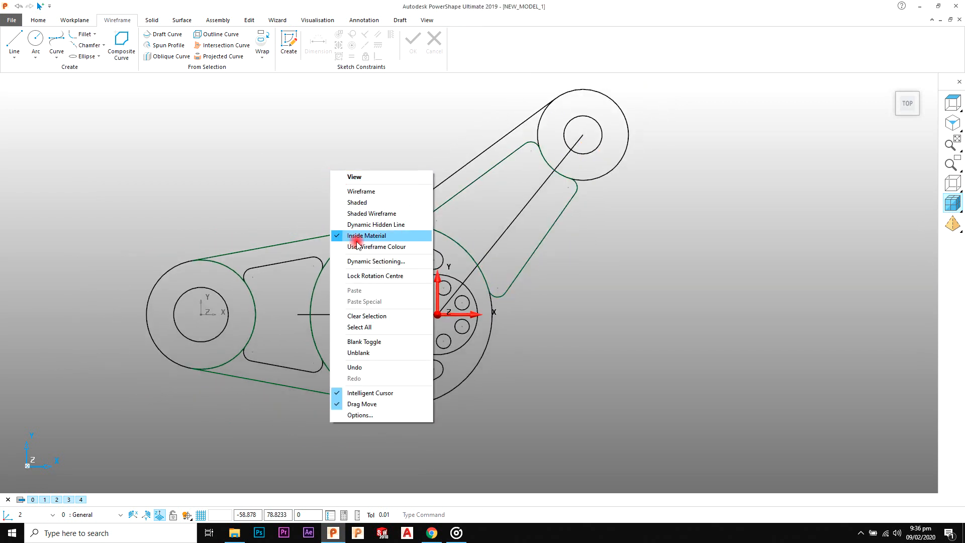
click(373, 349)
scroll(409, 171, up, 3)
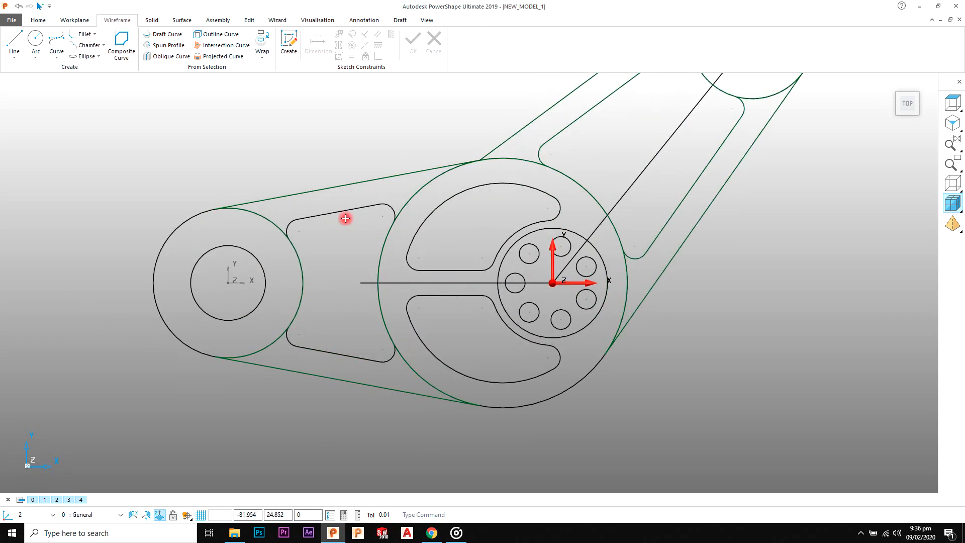
click(339, 185)
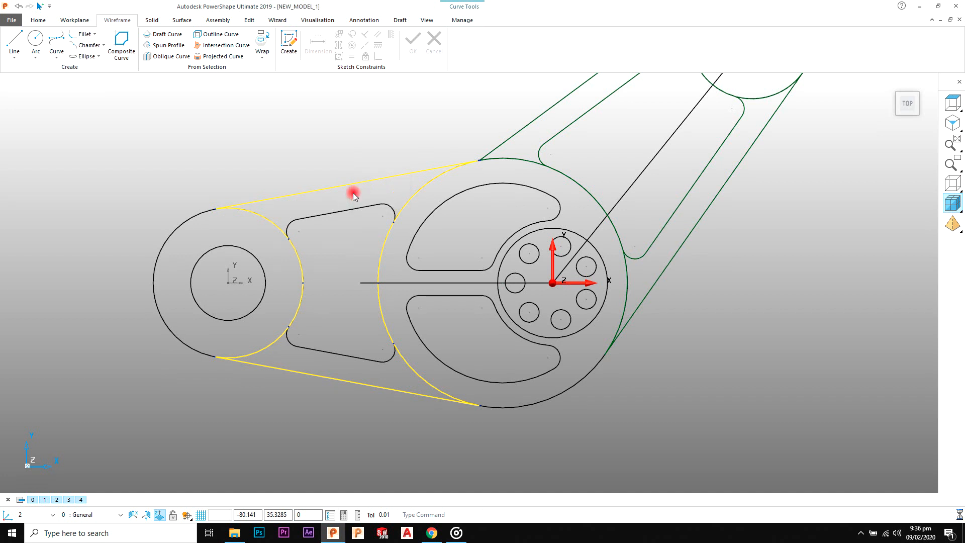
right_click(350, 185)
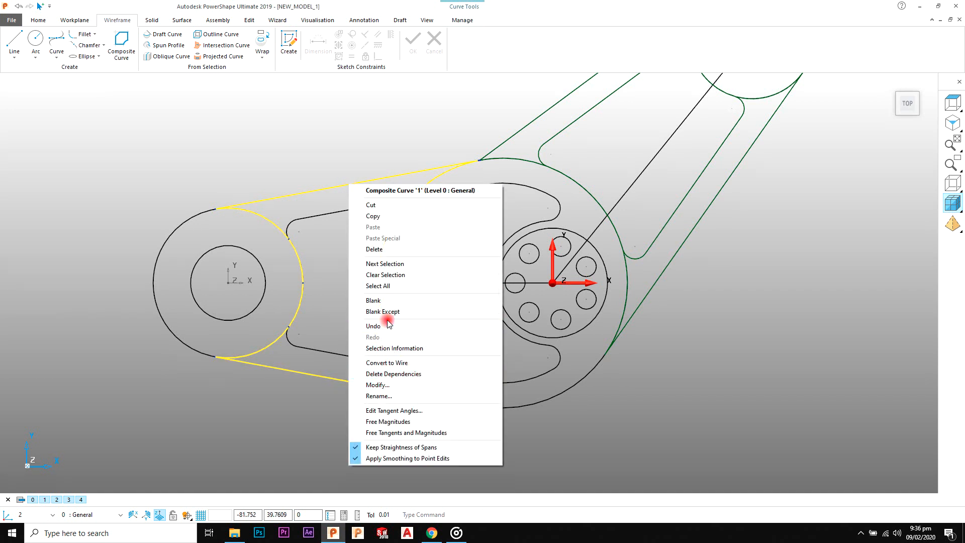
click(373, 300)
Step: Create a closed composite curve around the left arm's inner pocket, following its inner lines, corner fillets and the two hub arcs
click(125, 50)
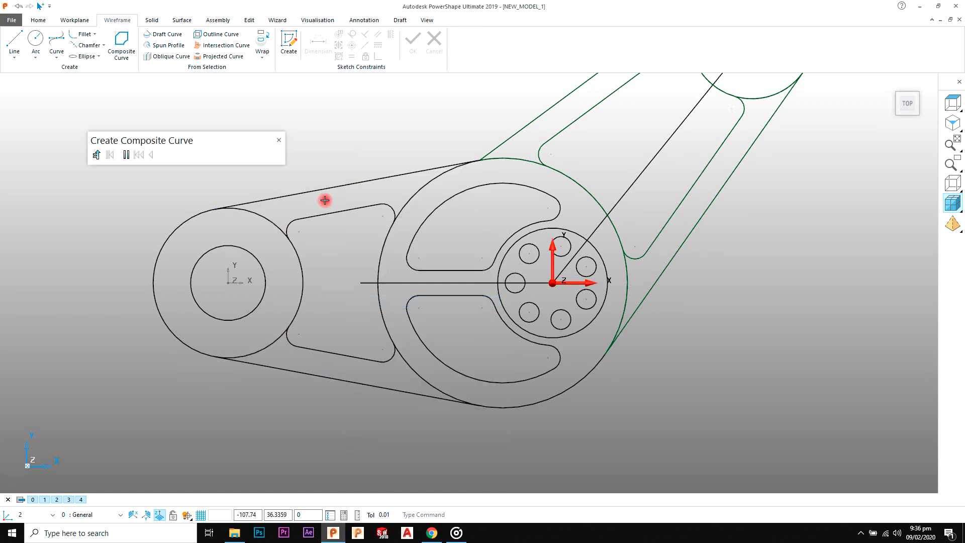
click(344, 209)
scroll(370, 226, up, 1)
click(381, 253)
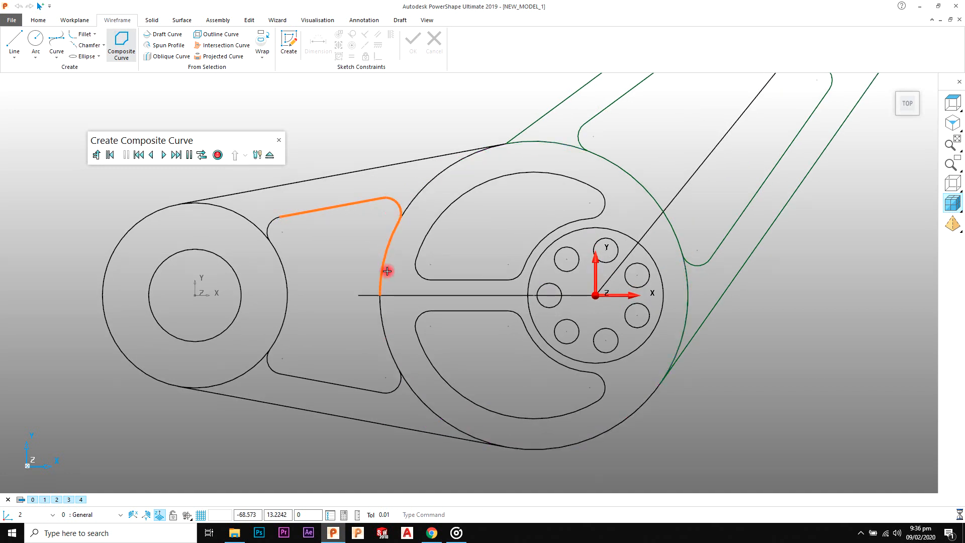
click(390, 334)
click(385, 389)
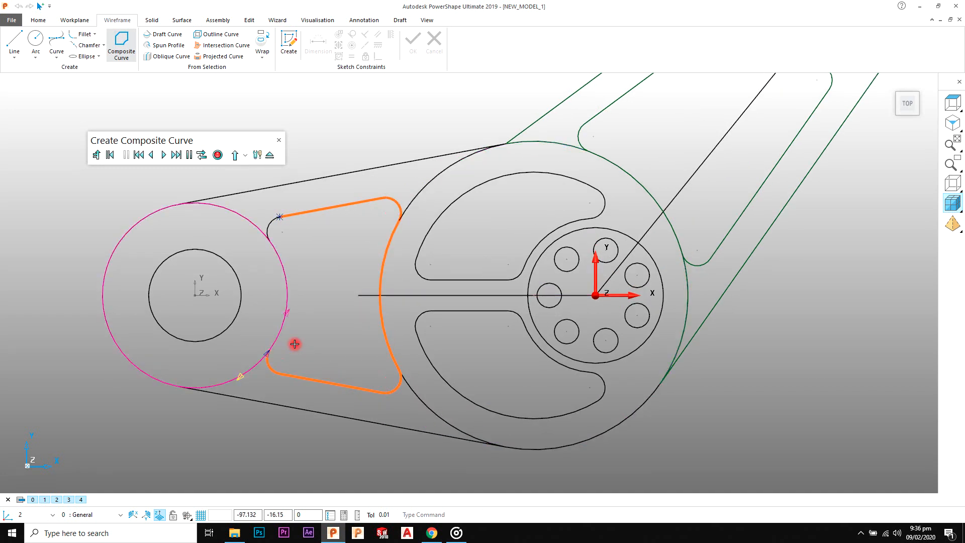
click(272, 228)
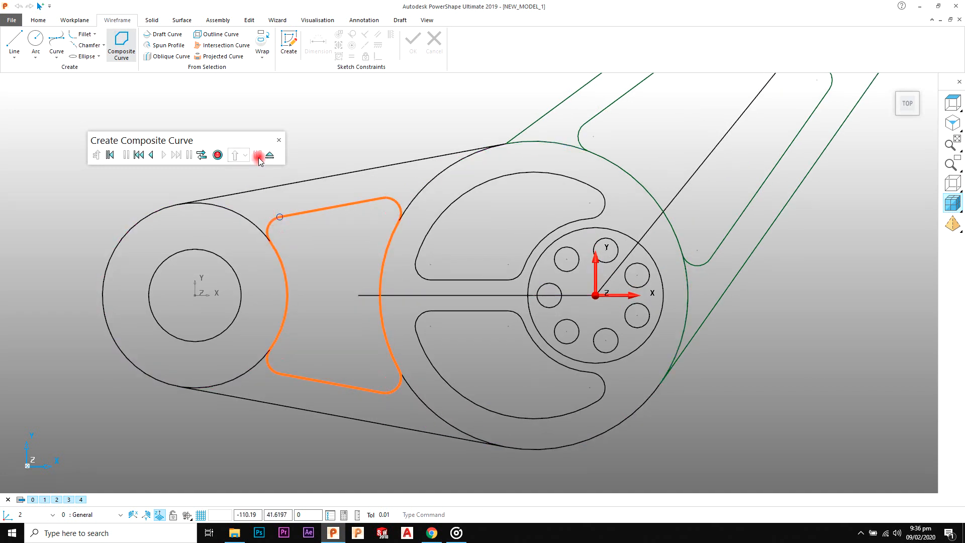
click(219, 155)
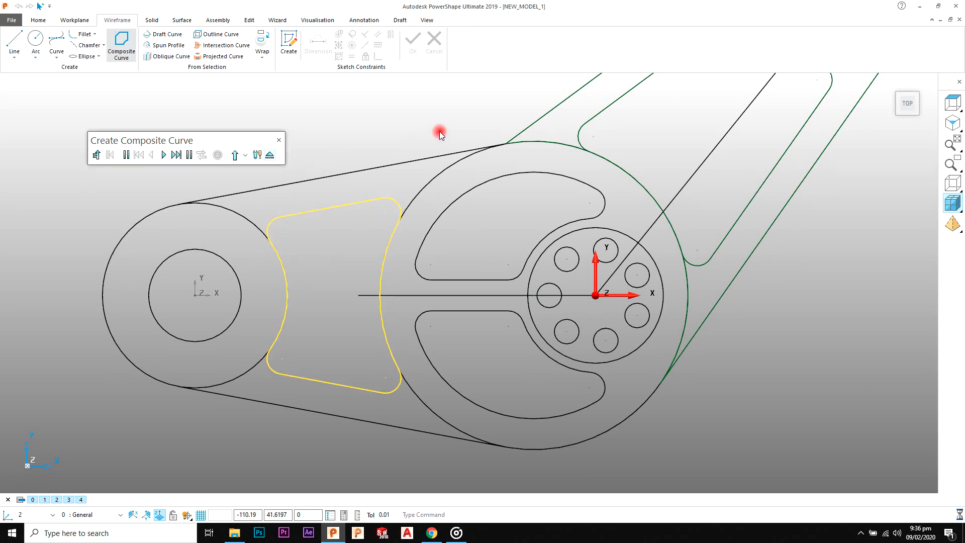
Step: Unblank the left arm's outer composite curve and tilt the model into a 3D view
scroll(467, 164, down, 2)
scroll(478, 173, down, 2)
shift+middle_drag(510, 199, 454, 187)
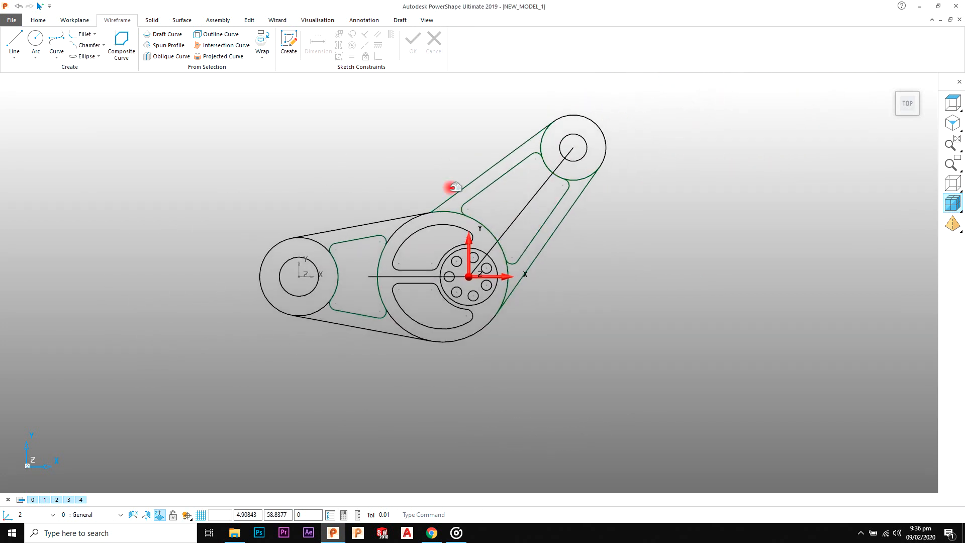
middle_drag(521, 357, 384, 226)
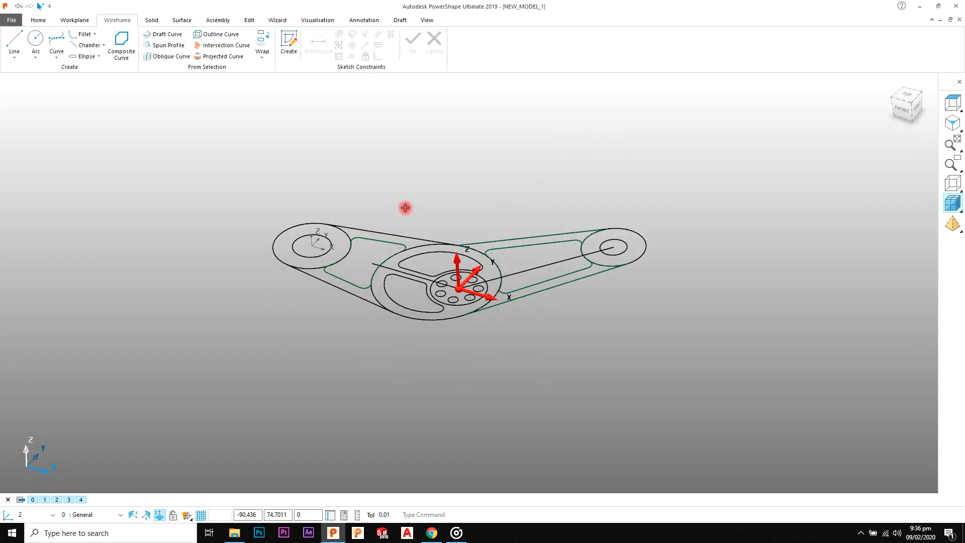
right_click(405, 206)
click(452, 390)
Step: Check the hub height in the reference drawing in Chrome and extrude the left hub's outer circle and the large central circle 20 in both directions
scroll(469, 215, up, 2)
shift+middle_drag(452, 215, 566, 201)
scroll(553, 209, up, 2)
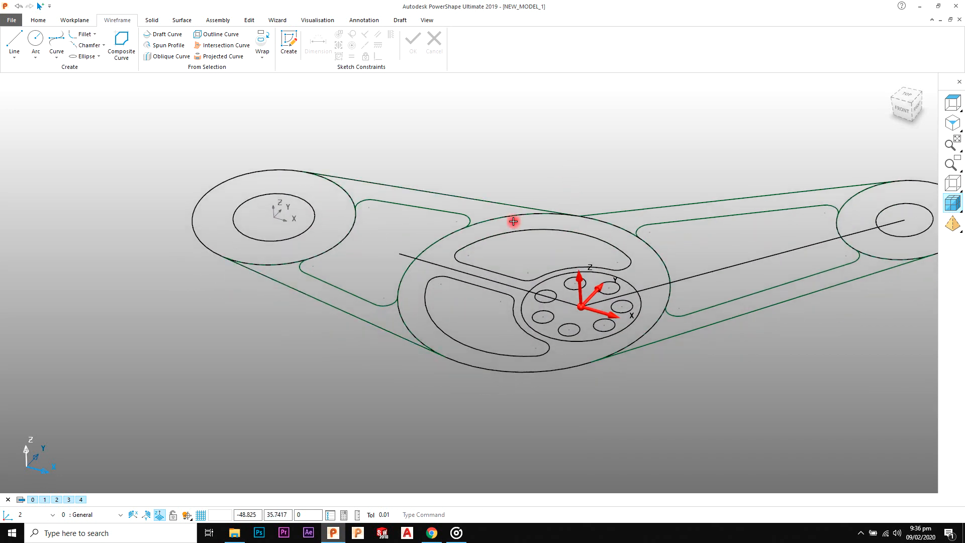
click(504, 218)
click(522, 228)
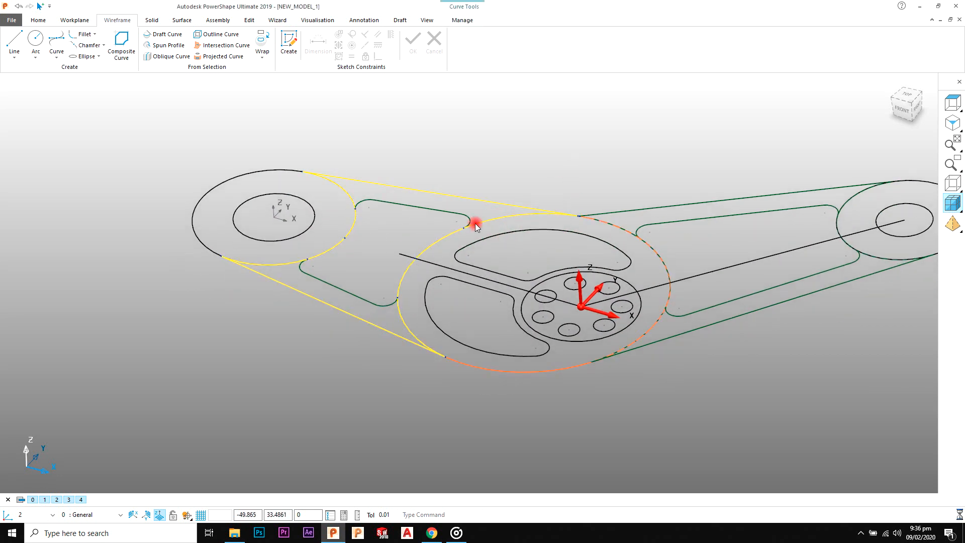
shift+click(345, 194)
click(367, 206)
scroll(447, 200, down, 2)
scroll(448, 200, down, 1)
key(alt+Tab)
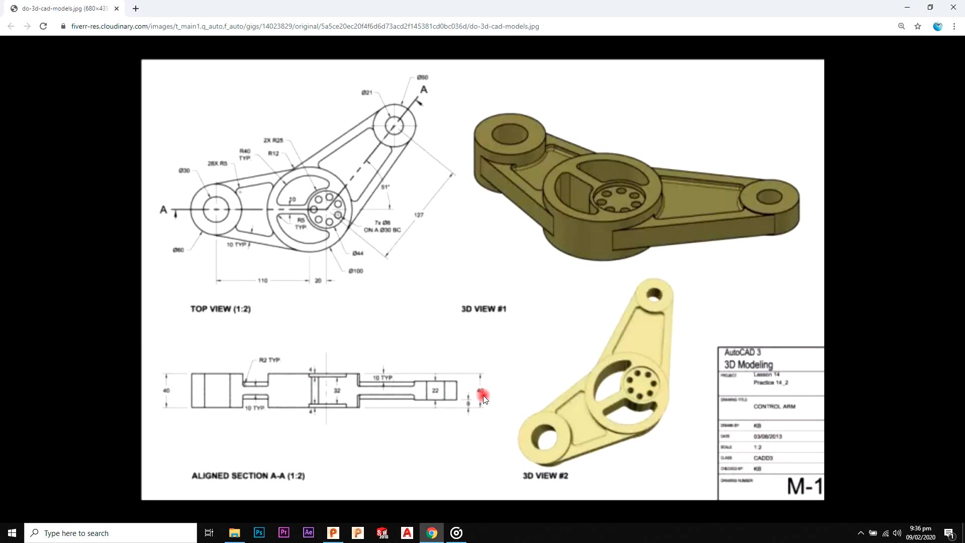
key(alt+Tab)
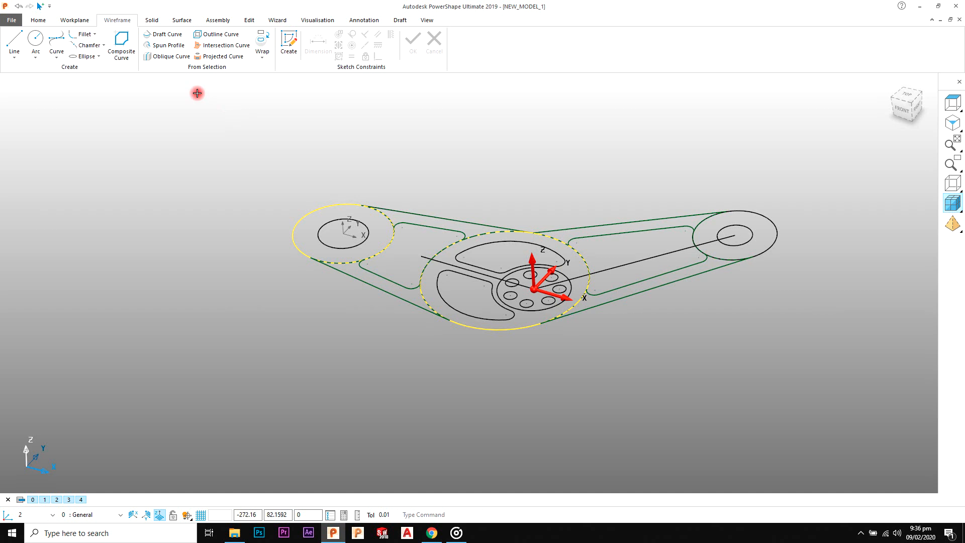
click(166, 23)
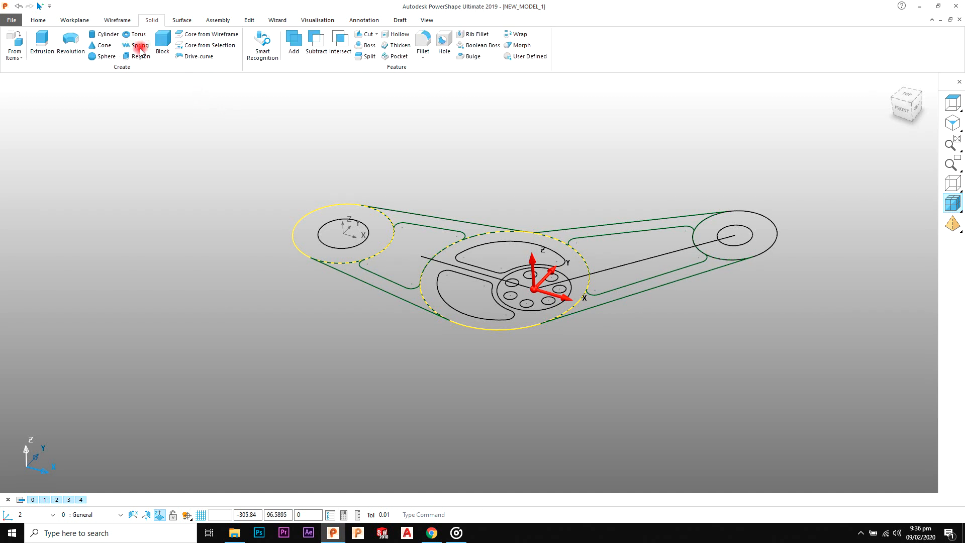
click(45, 51)
text(20)
key(Return)
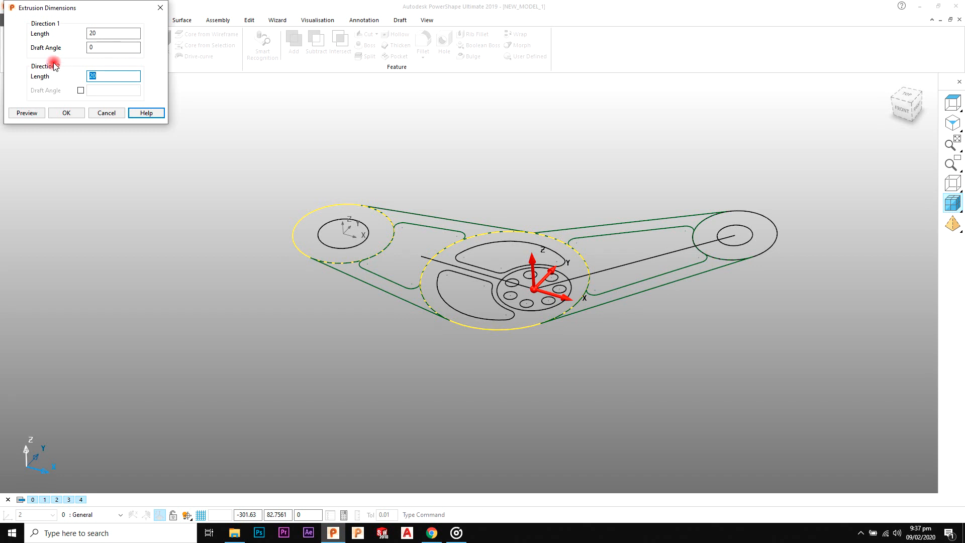
click(39, 113)
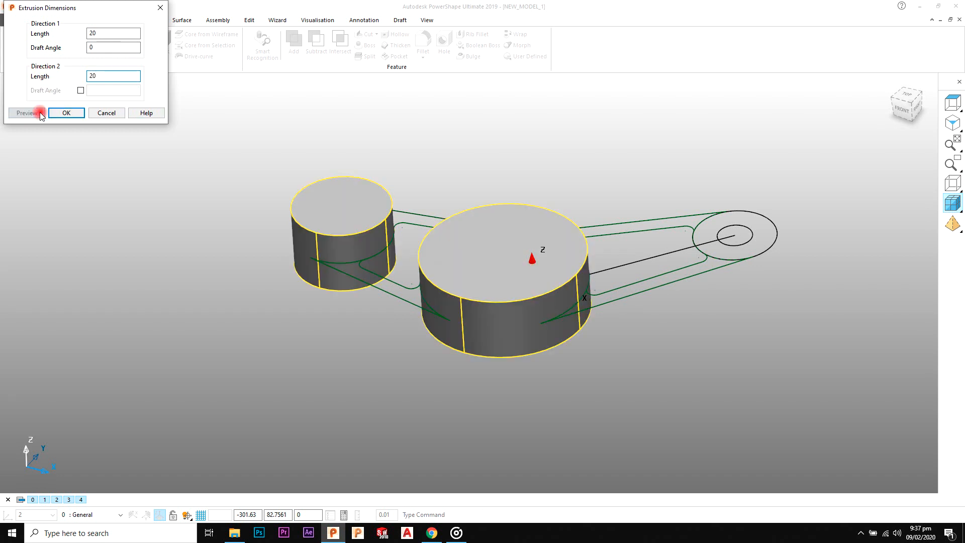
click(68, 114)
click(488, 139)
Step: Check the right hub's height in the reference drawing in Chrome and extrude its R25 outer circle in both directions, with a direction 1 length of 11
shift+middle_drag(597, 199, 529, 196)
key(alt+Tab)
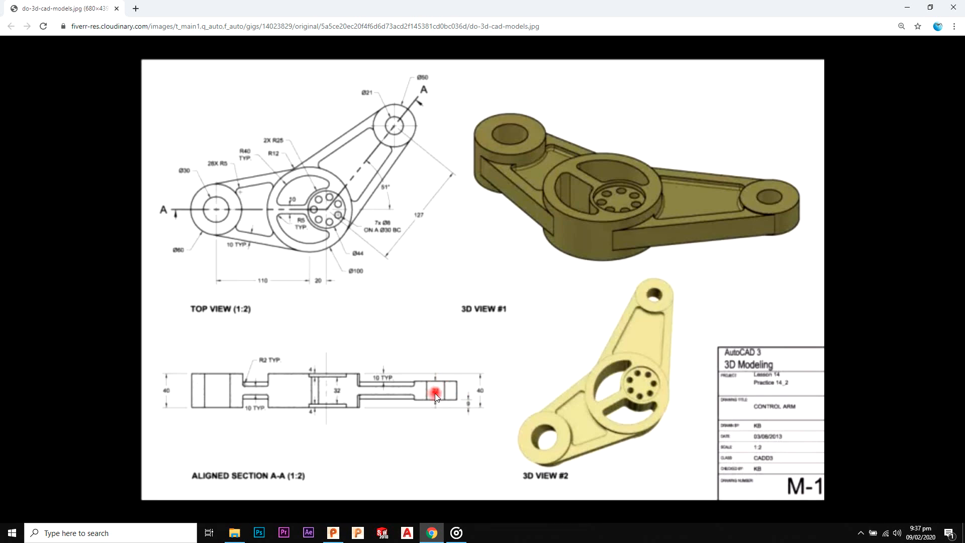
key(alt+Tab)
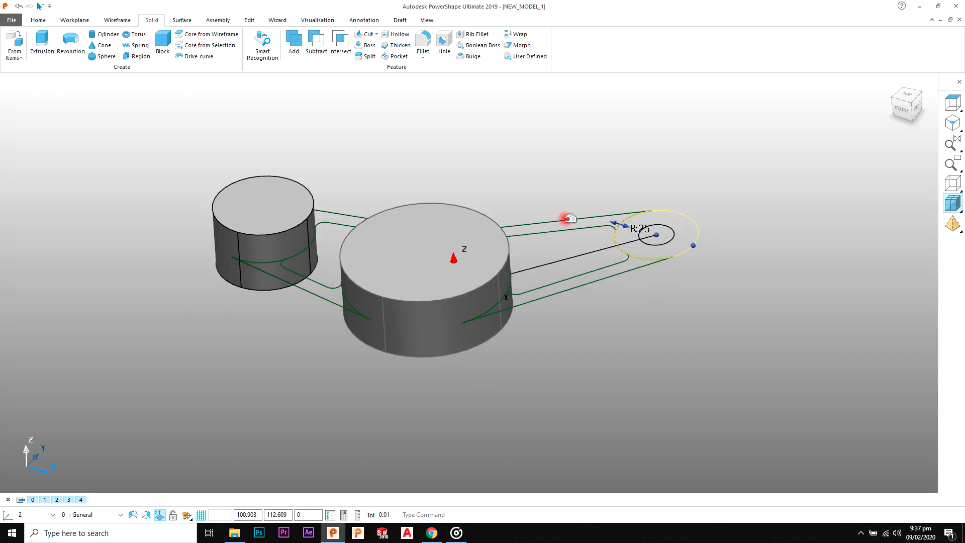
click(42, 45)
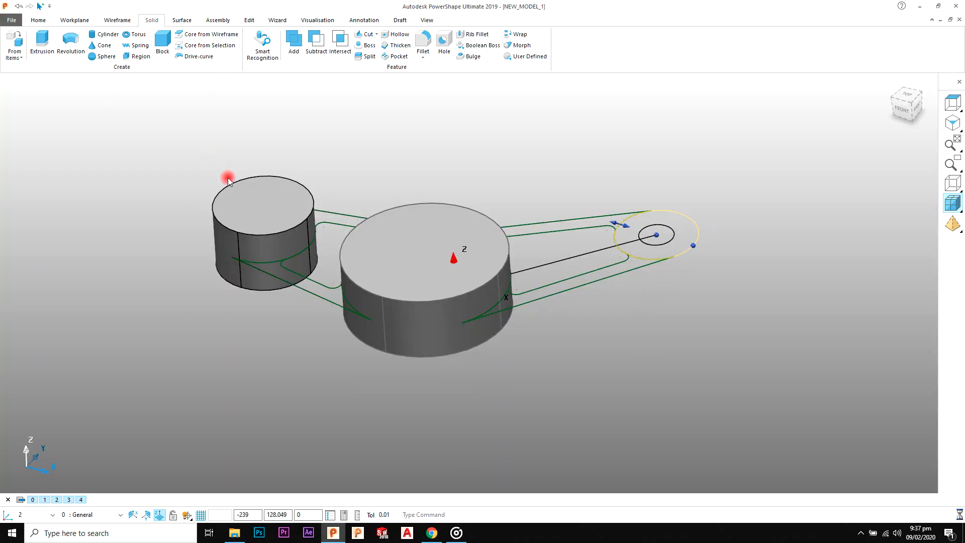
double_click(213, 237)
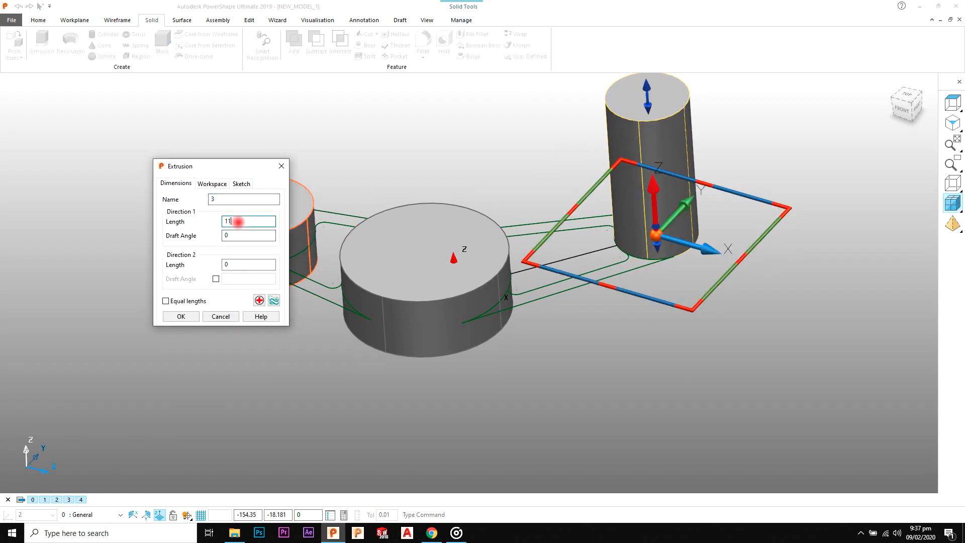
key(Tab)
key(Tab)
key(Return)
click(186, 316)
Step: Extrude the outer composite curves of the left and right arms together, 10 in both directions
middle_drag(357, 231, 418, 221)
scroll(358, 237, up, 4)
middle_drag(360, 237, 345, 258)
click(336, 274)
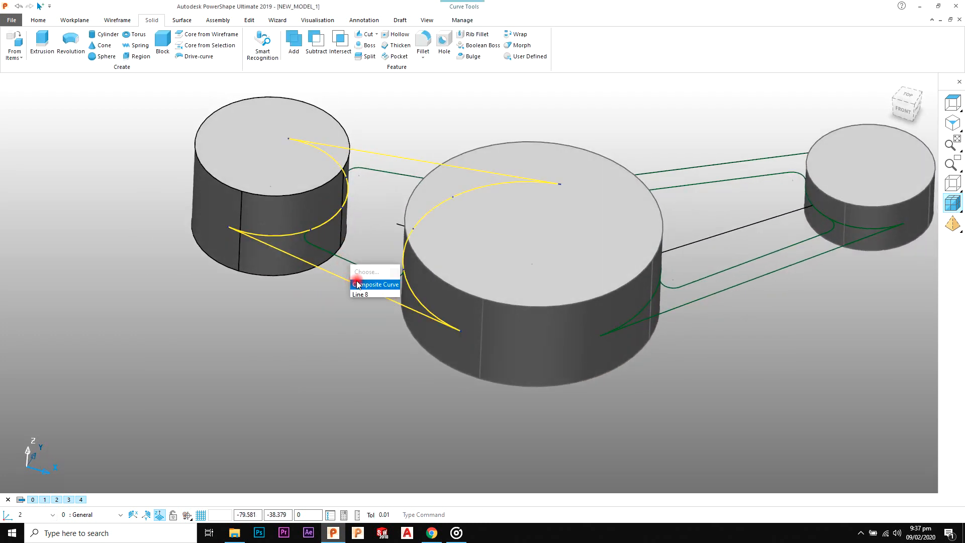
shift+click(682, 170)
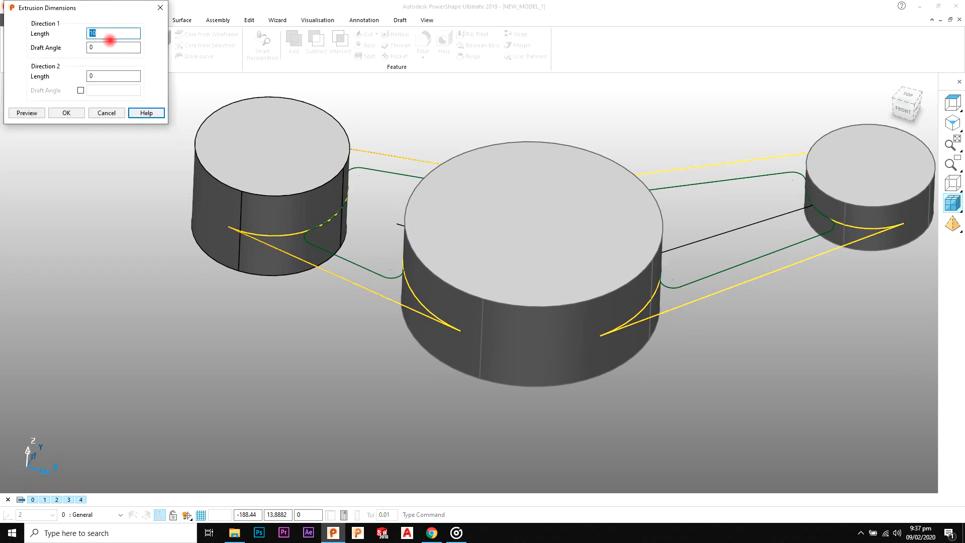
click(28, 113)
click(79, 115)
click(517, 125)
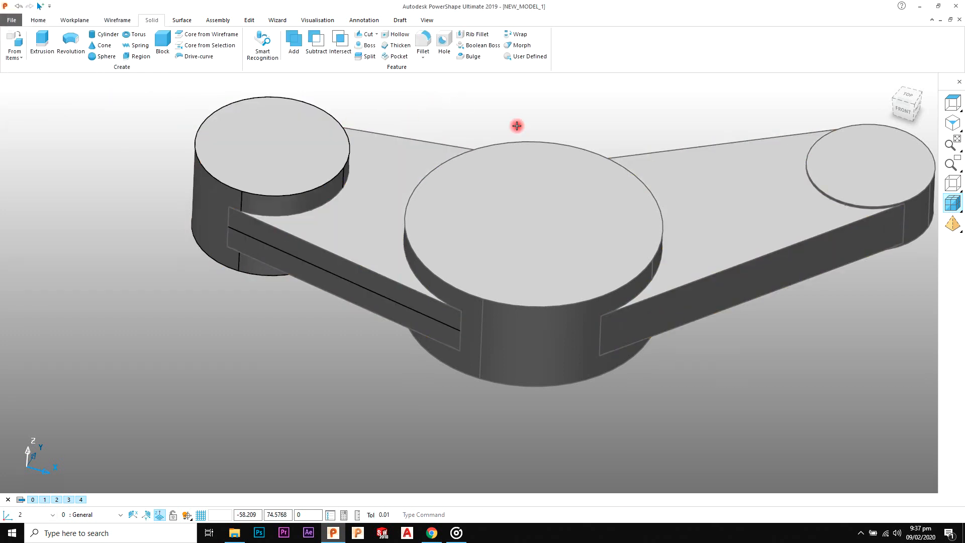
Step: Make the left hub the active solid and add the left arm to it
shift+middle_drag(661, 153, 636, 165)
scroll(636, 186, down, 4)
middle_drag(635, 206, 640, 182)
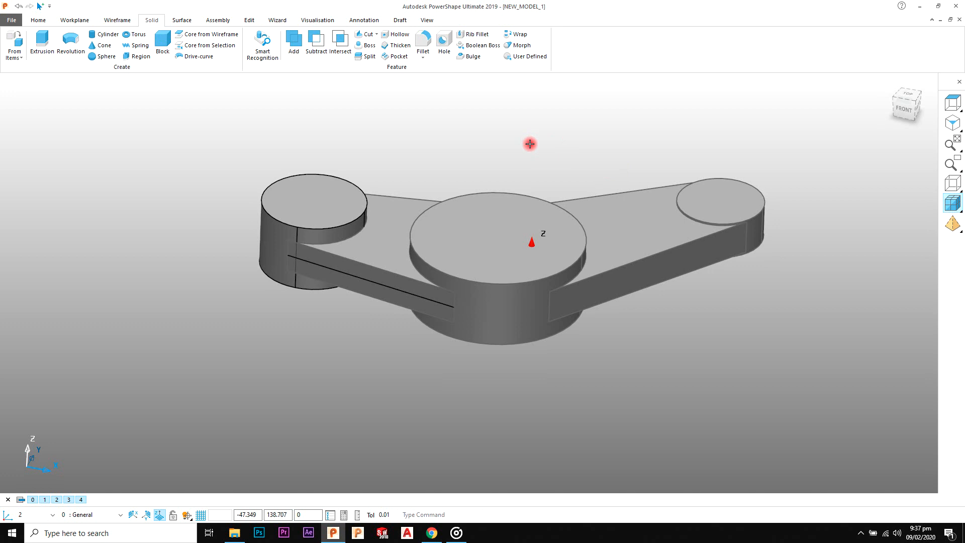
middle_drag(530, 142, 531, 174)
scroll(538, 179, up, 1)
shift+middle_drag(601, 179, 602, 162)
click(330, 176)
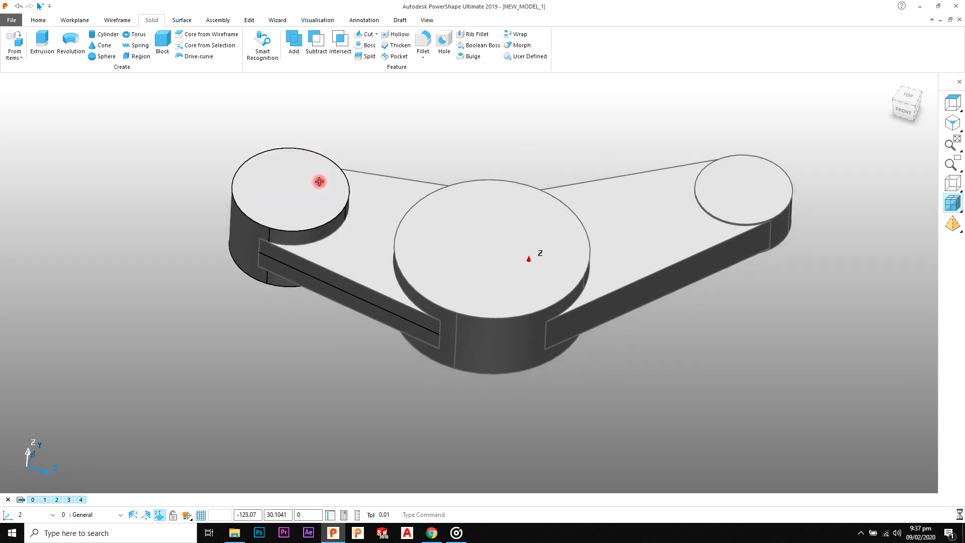
click(461, 20)
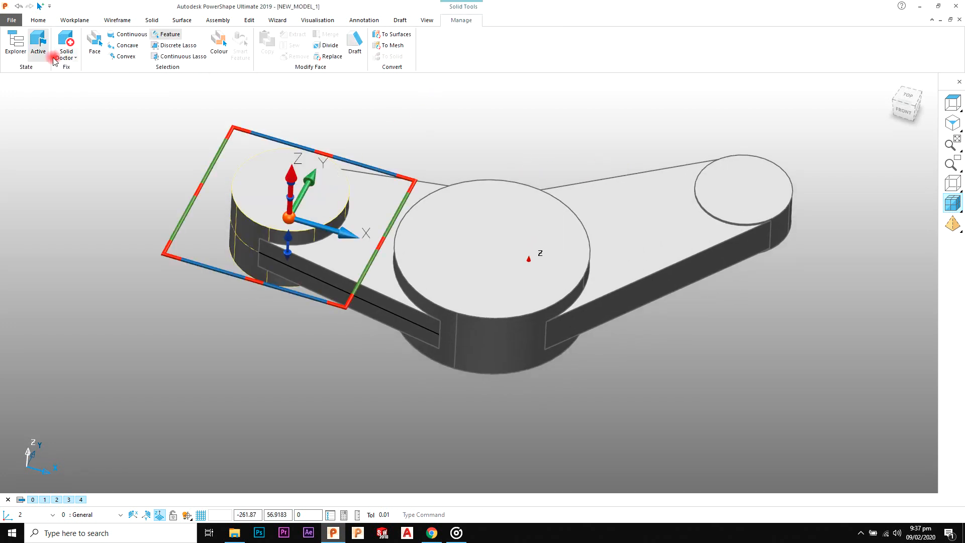
click(394, 187)
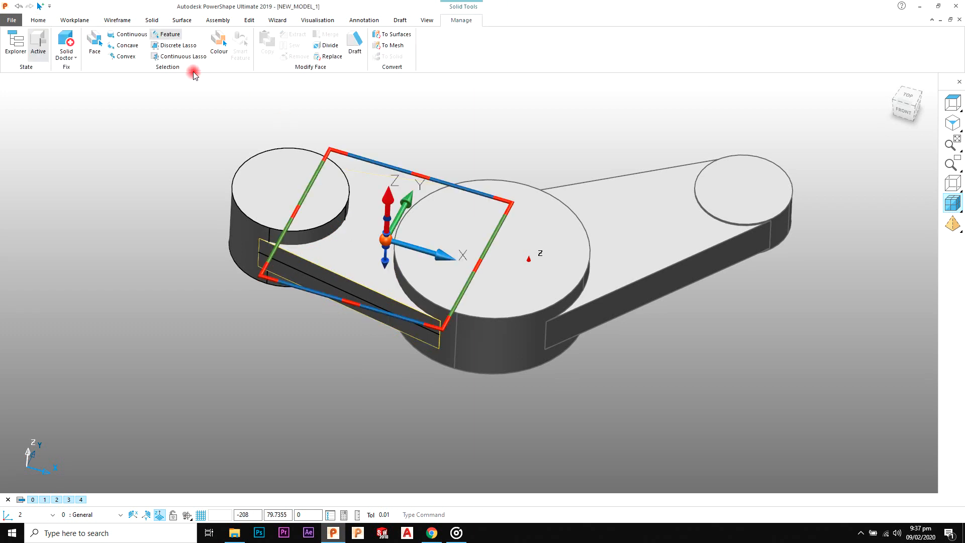
click(153, 20)
click(291, 45)
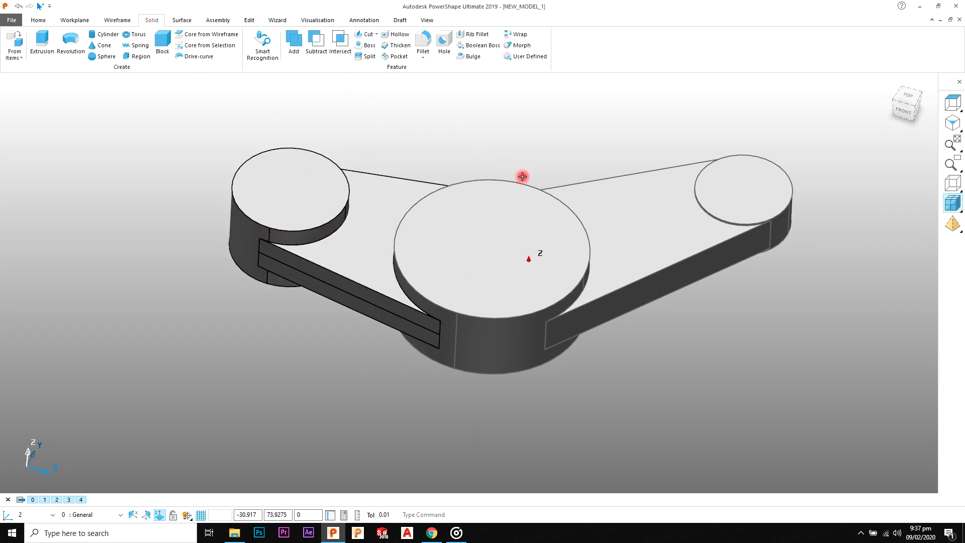
Step: Add the central hub, the right arm and the right hub to the active solid
click(491, 174)
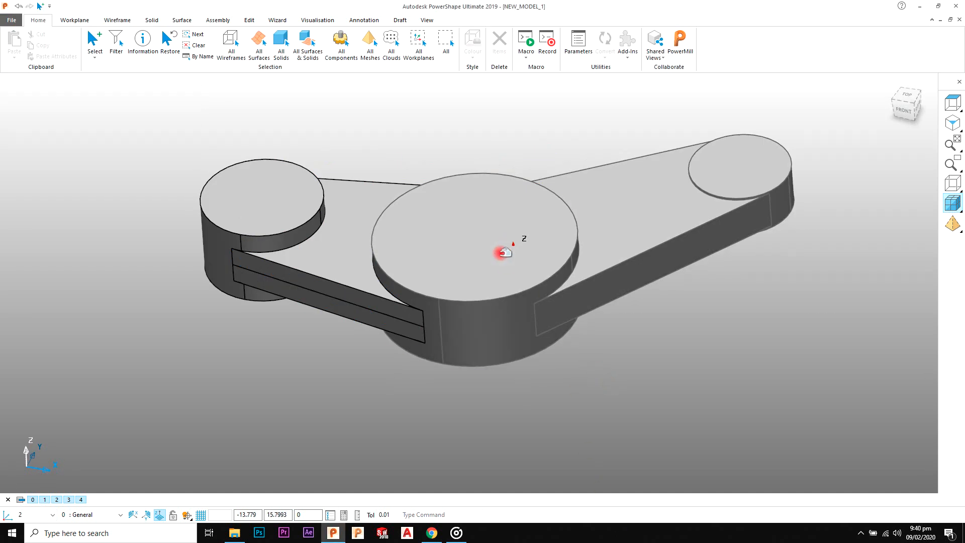
click(461, 213)
click(180, 37)
click(296, 56)
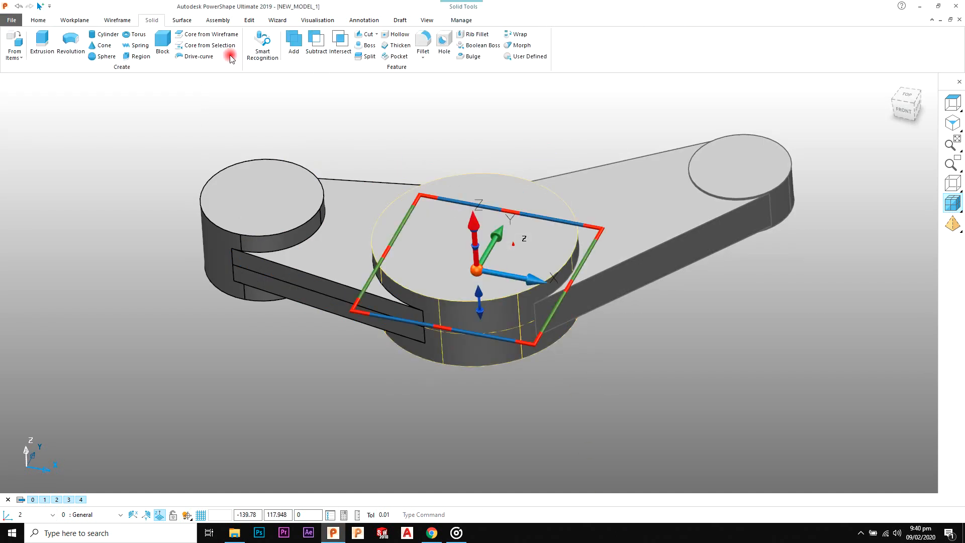
click(484, 121)
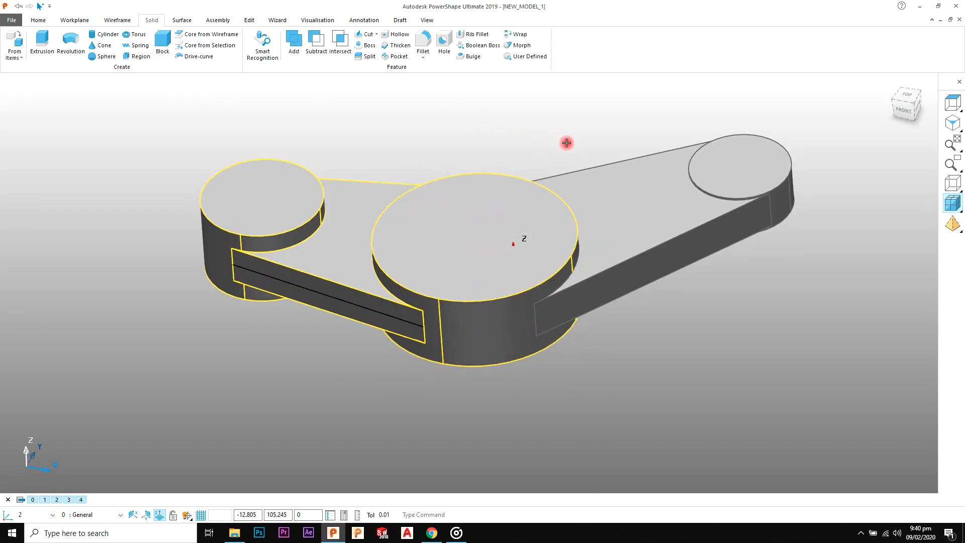
click(610, 187)
click(730, 152)
click(296, 46)
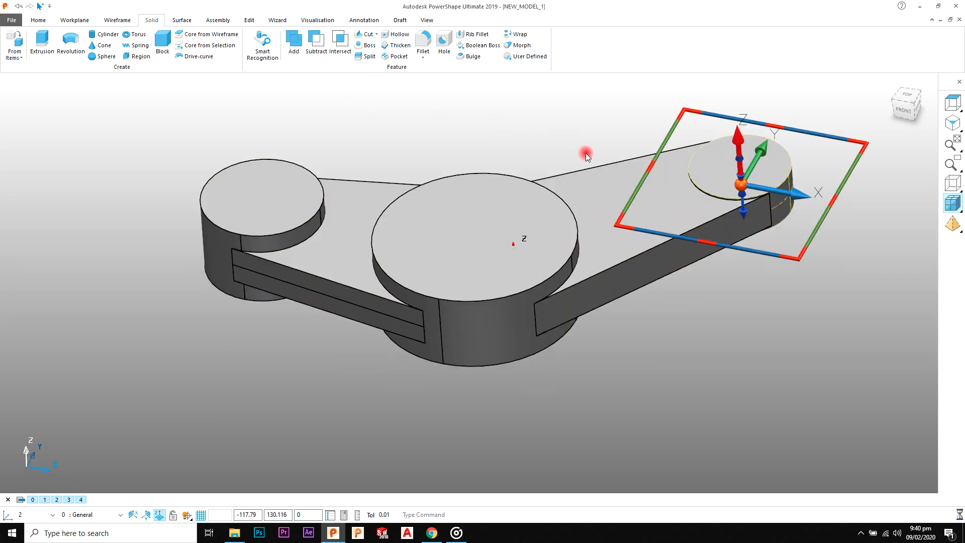
Step: Show the model as wireframe and extrude the inner bore circles of the left and right hubs 100 in both directions
middle_drag(586, 136, 499, 235)
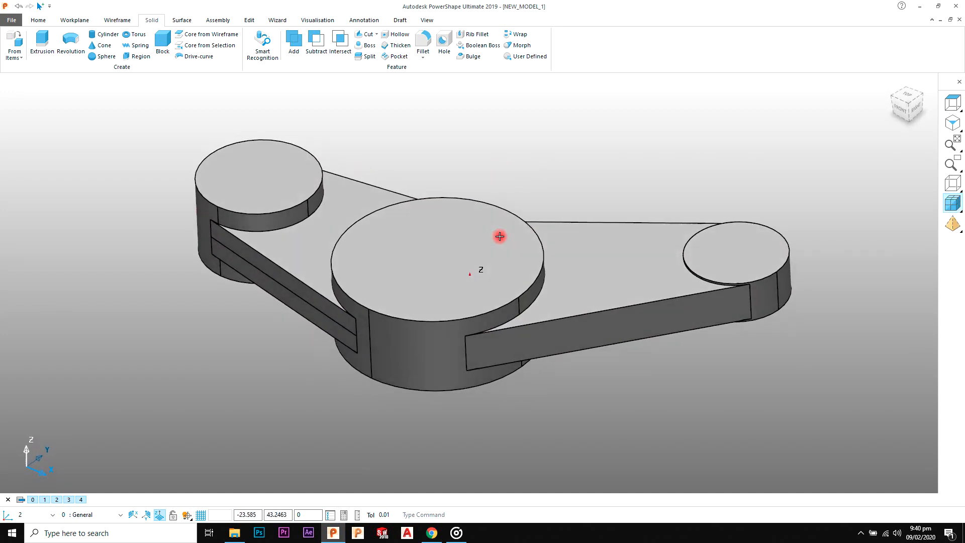
click(958, 190)
mouse_move(814, 167)
middle_down()
mouse_move(647, 221)
mouse_move(704, 273)
mouse_move(712, 266)
mouse_move(562, 188)
mouse_move(558, 164)
mouse_move(754, 232)
middle_up()
click(767, 236)
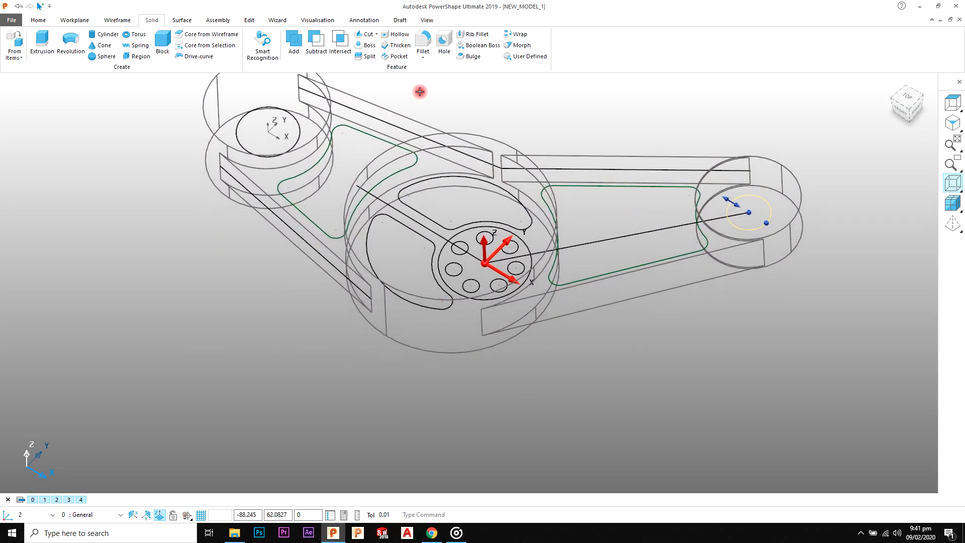
click(266, 141)
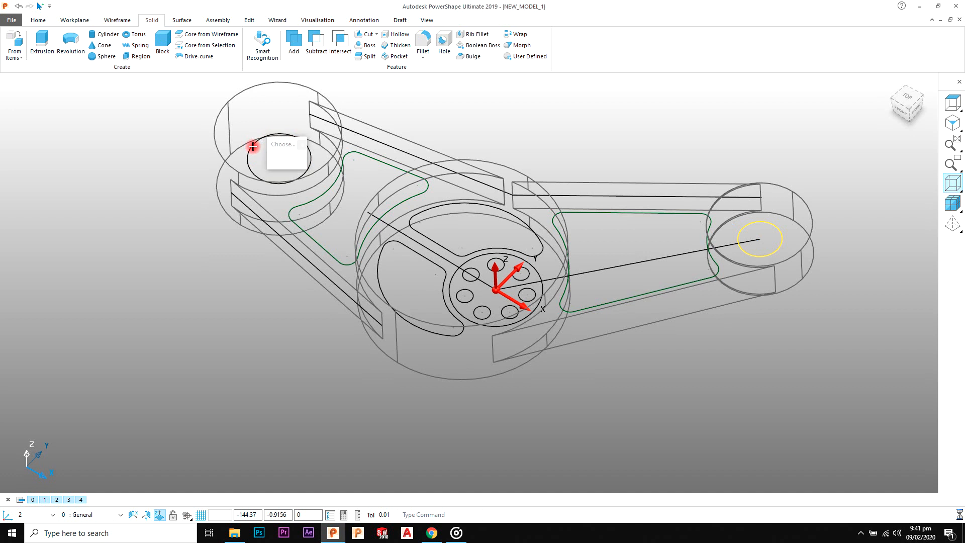
click(279, 156)
click(178, 38)
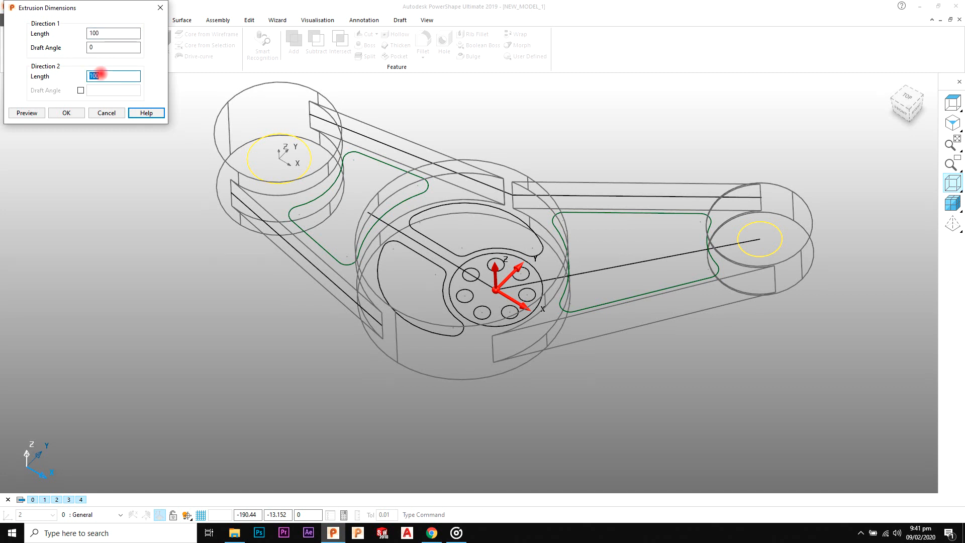
click(23, 113)
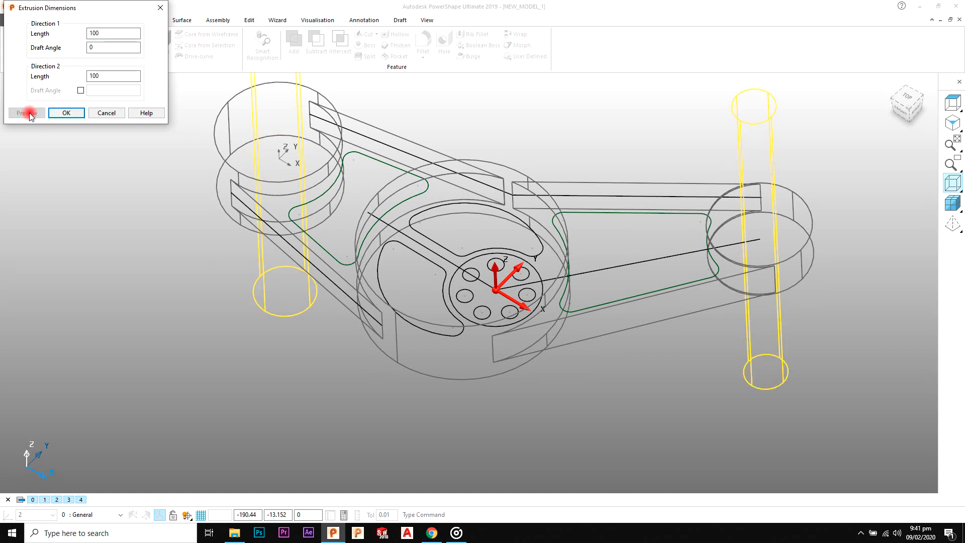
click(67, 113)
middle_drag(536, 122, 578, 221)
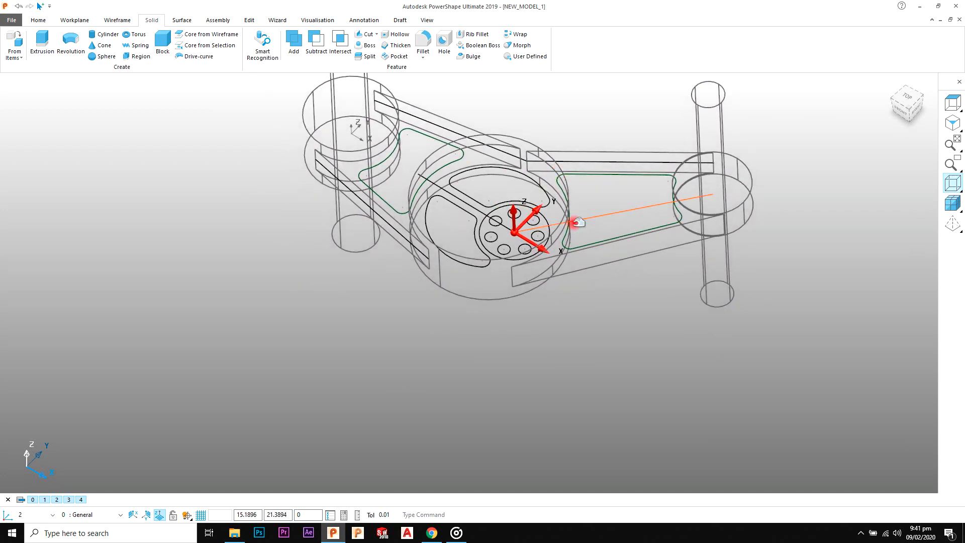
scroll(485, 212, up, 5)
click(509, 199)
click(479, 241)
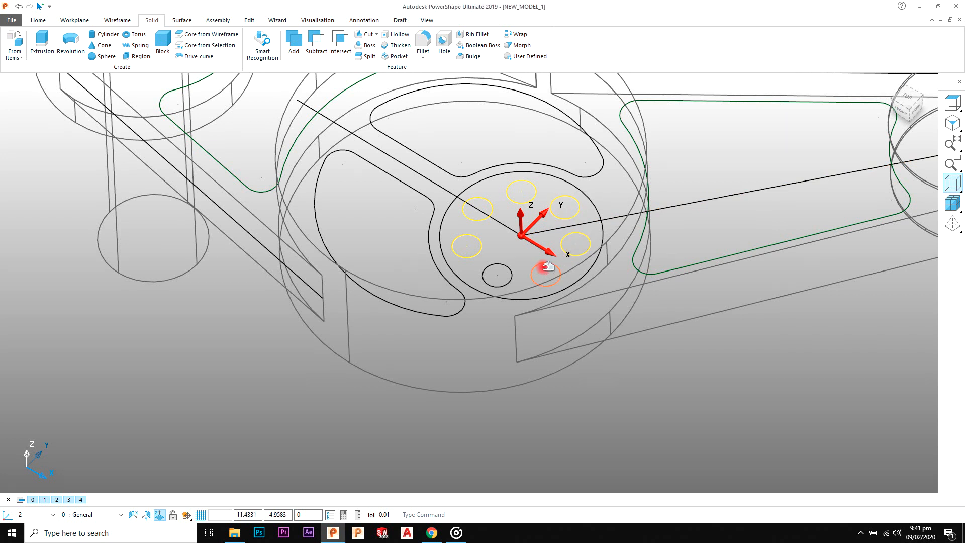
shift+click(511, 272)
shift+middle_drag(475, 207, 475, 225)
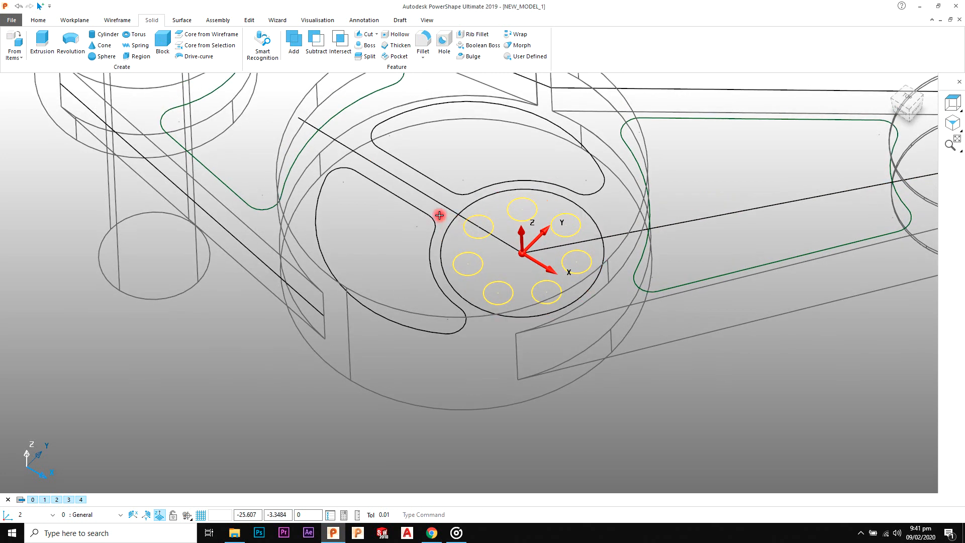
mouse_move(440, 207)
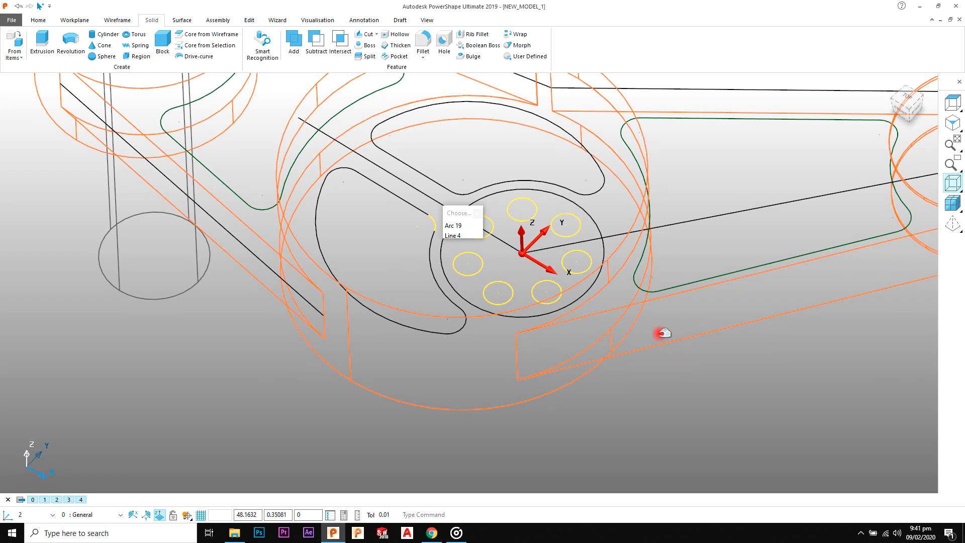
click(675, 371)
Step: Create closed composite curves around the two curved pocket outlines beside the bolt circle in the central hub
scroll(411, 214, up, 2)
shift+middle_drag(436, 176, 423, 251)
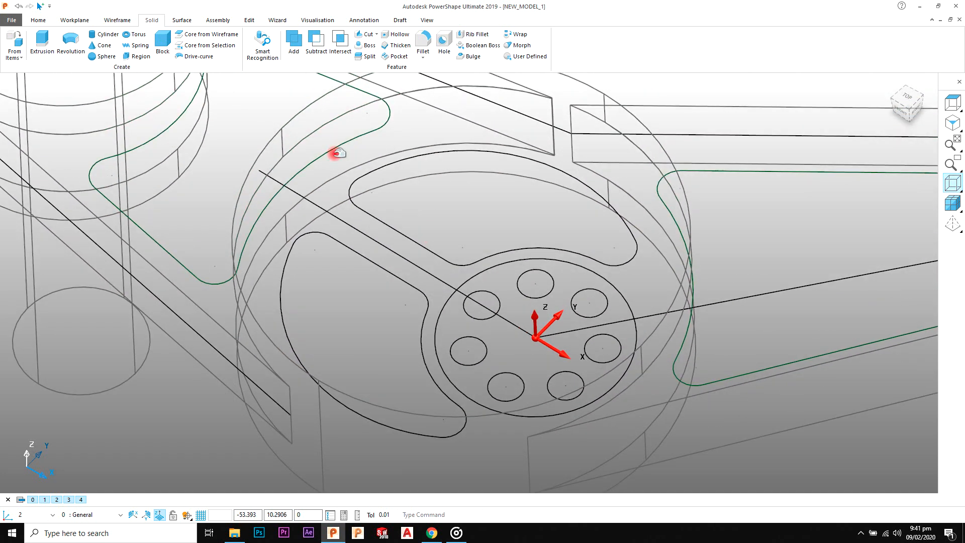
click(117, 21)
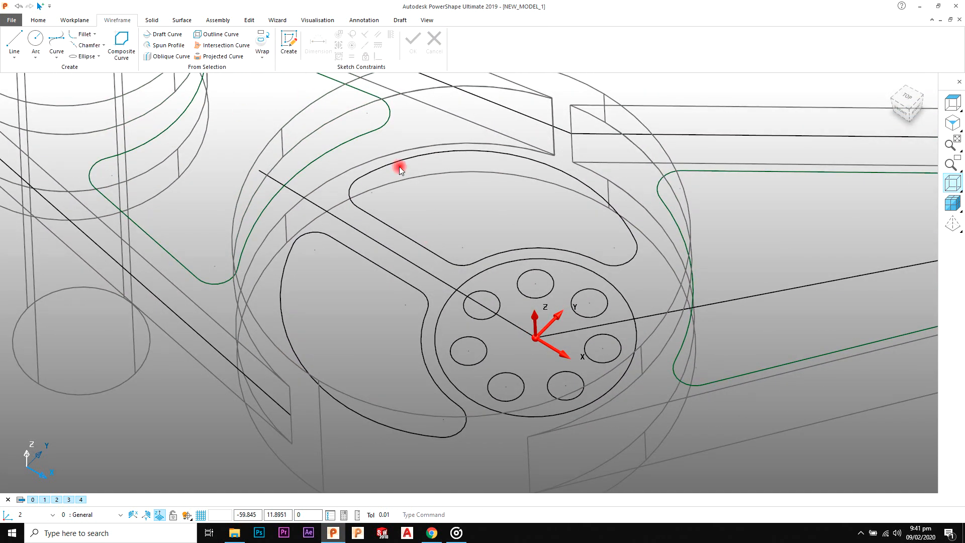
click(375, 212)
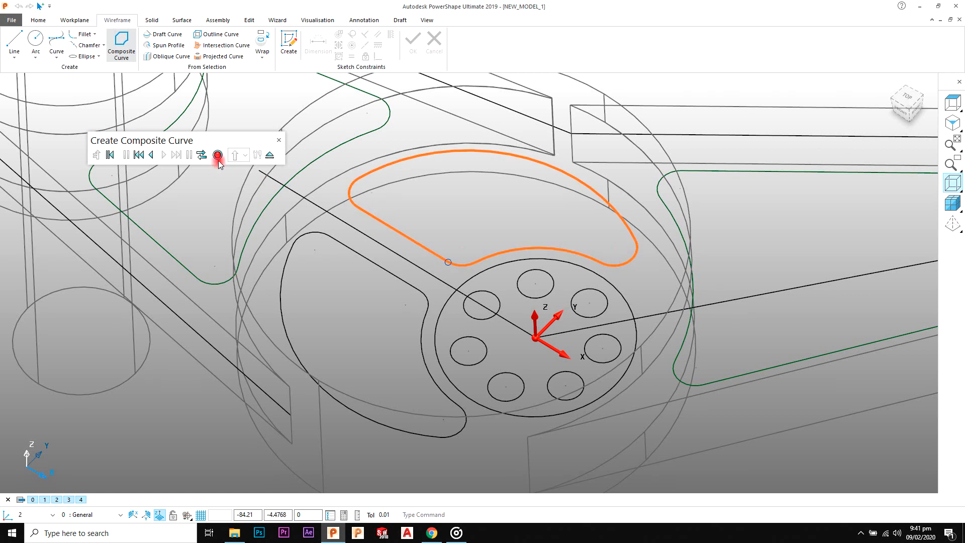
click(217, 154)
click(120, 58)
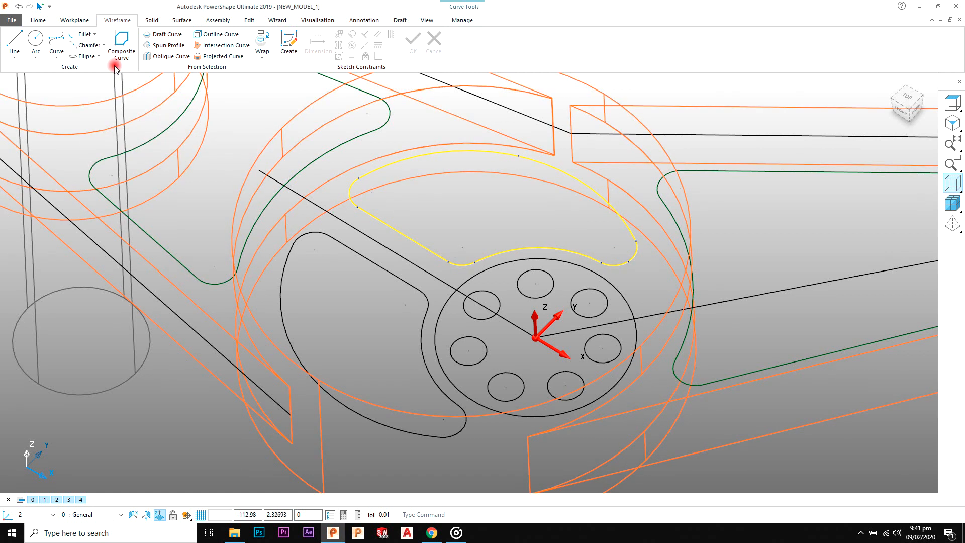
click(362, 274)
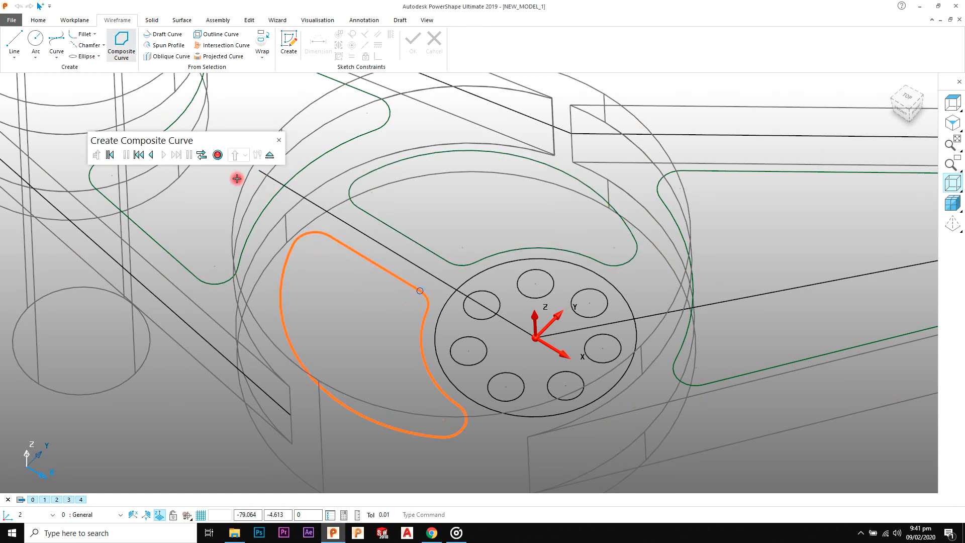
click(218, 154)
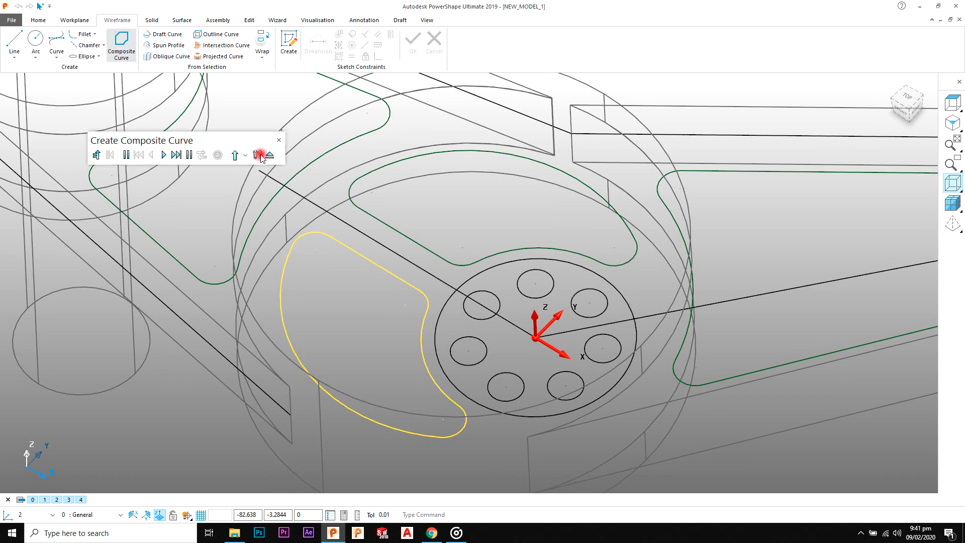
Step: Extrude the two curved pocket curves and the seven bolt hole circles of the central hub 100 in both directions
shift+click(404, 232)
scroll(473, 286, down, 3)
shift+middle_drag(496, 303, 487, 276)
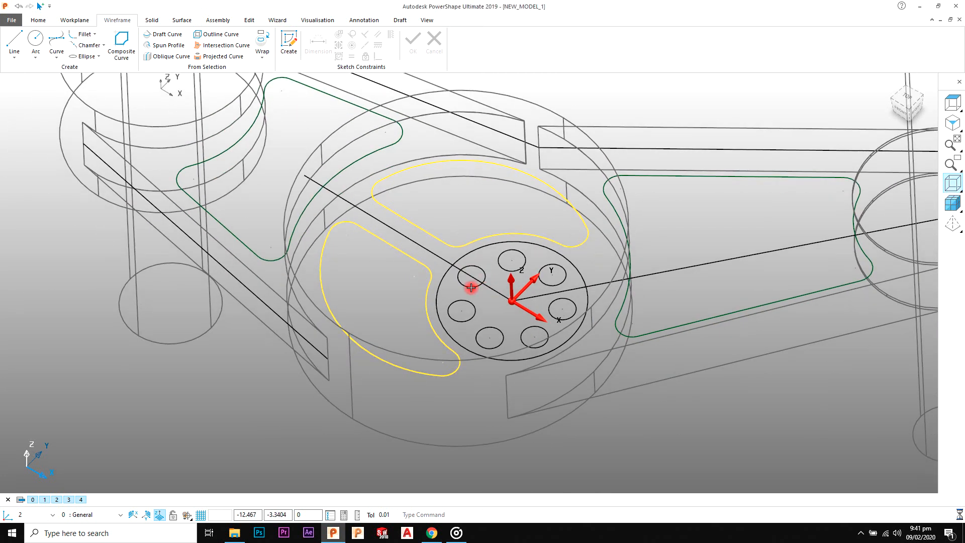
shift+click(521, 334)
shift+click(551, 316)
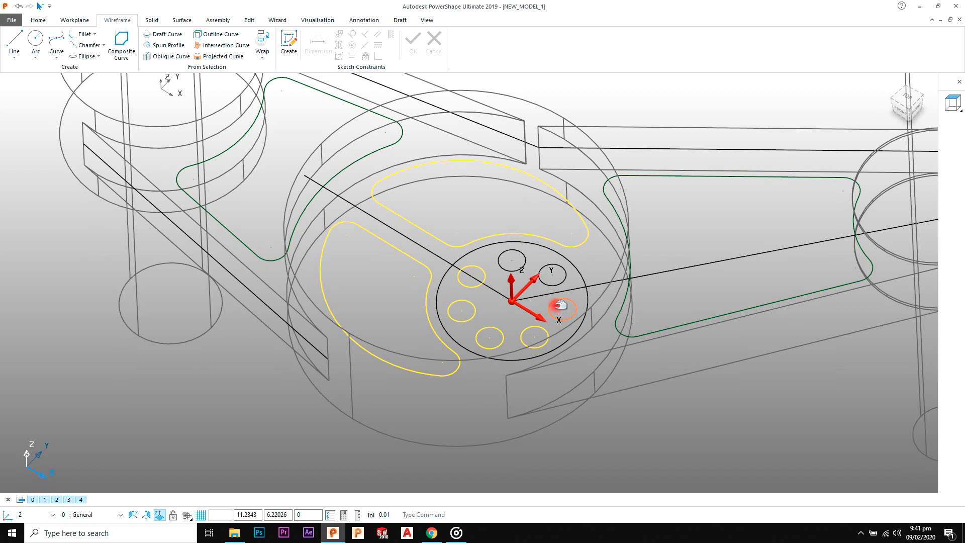
scroll(530, 266, down, 5)
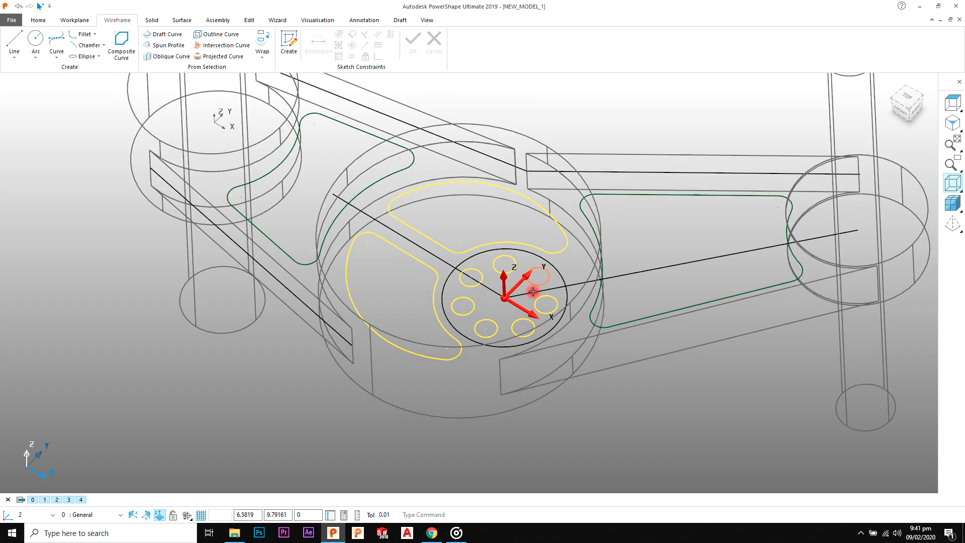
scroll(459, 252, up, 3)
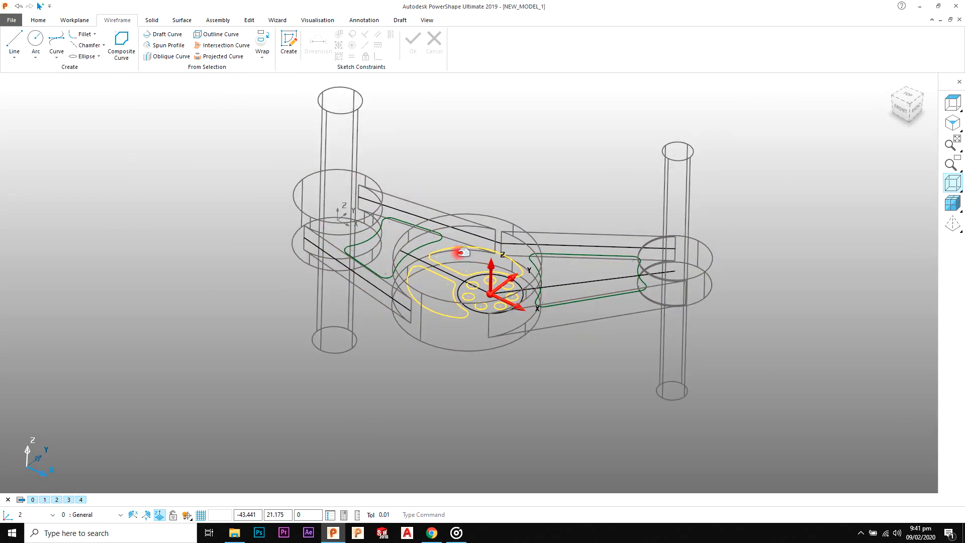
click(152, 21)
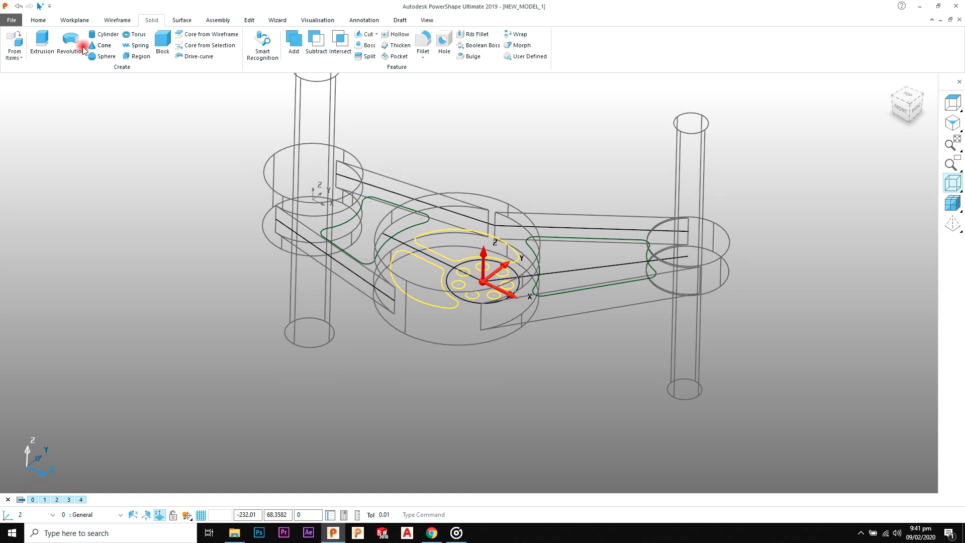
click(64, 58)
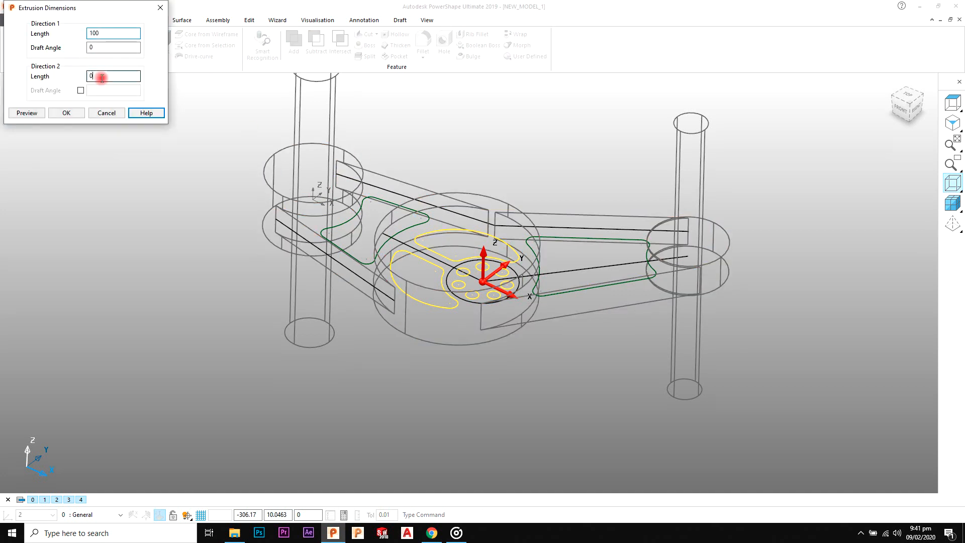
click(57, 114)
click(608, 145)
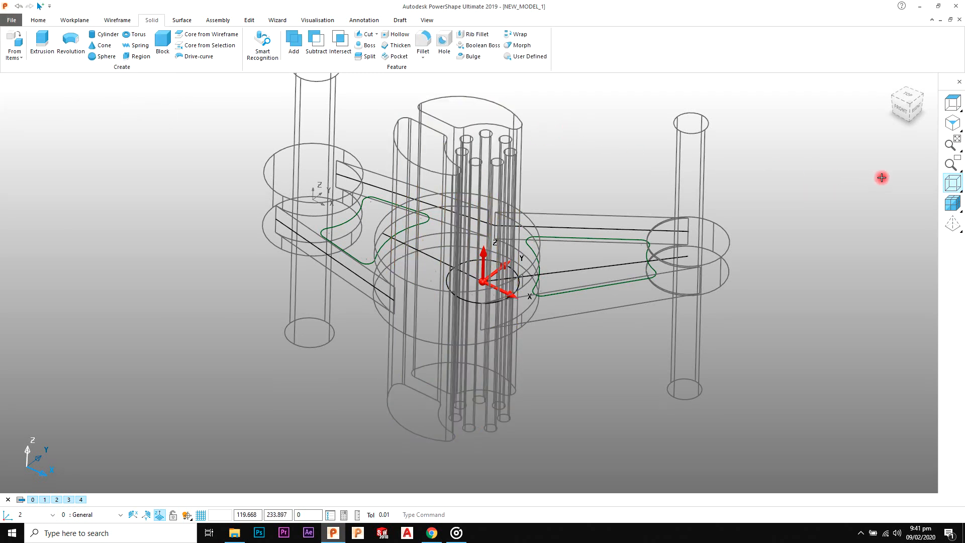
Step: Shade the model and subtract all the bore, pocket and bolt hole extrusions from the active control arm solid
click(950, 202)
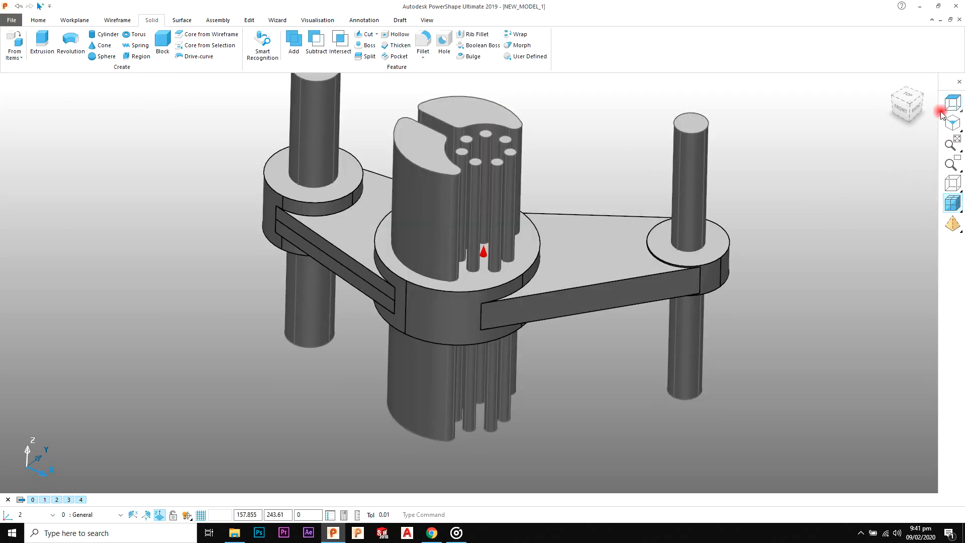
click(913, 110)
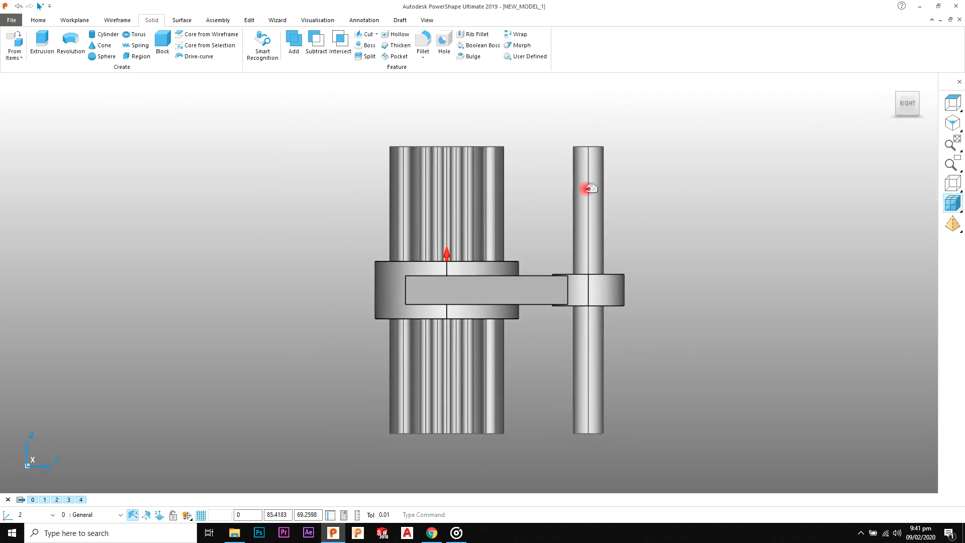
drag(712, 133, 301, 201)
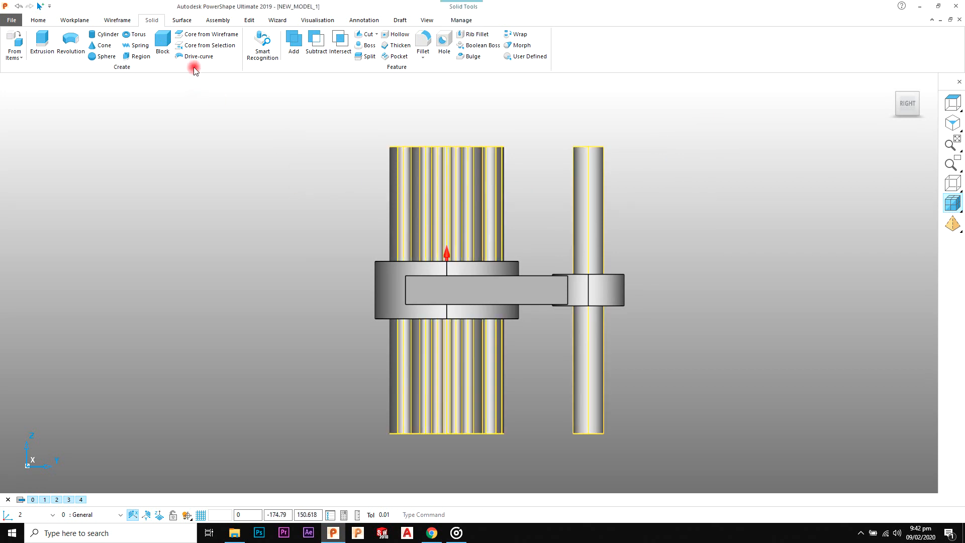
click(315, 46)
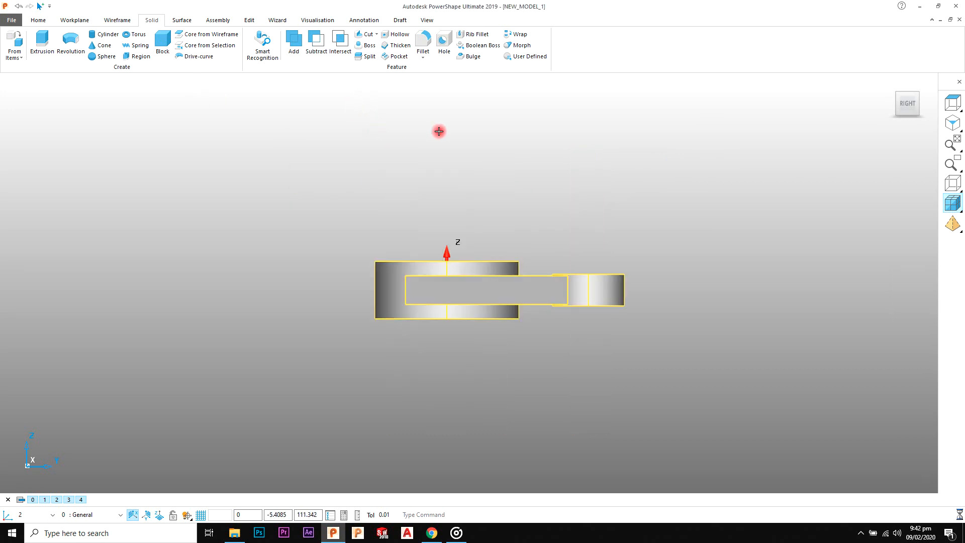
click(946, 124)
middle_drag(684, 175, 499, 250)
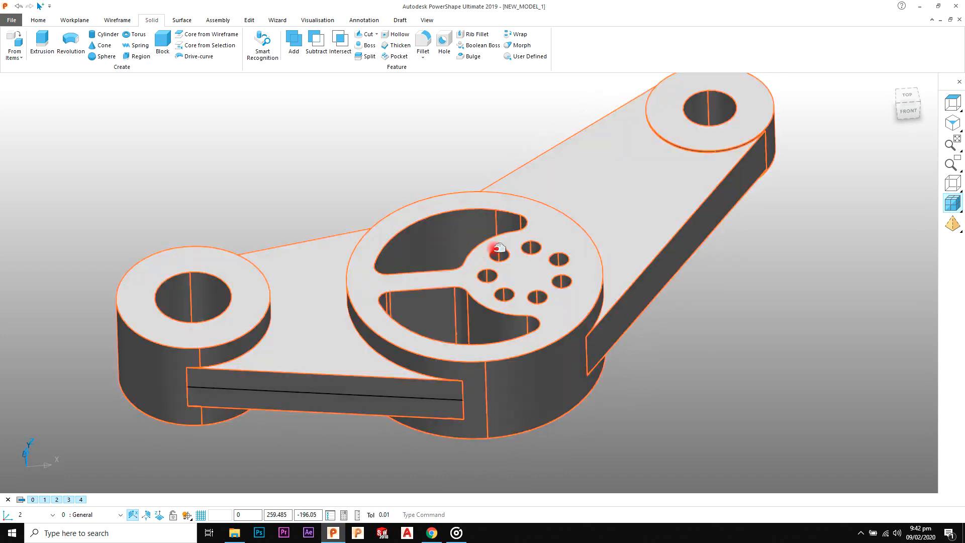
Step: Show the model as wireframe and move the pocket outline curves of both arms 10 in Z
click(942, 187)
middle_drag(704, 295, 642, 303)
scroll(642, 303, up, 3)
middle_drag(641, 267, 705, 290)
click(704, 276)
middle_drag(623, 318, 596, 237)
shift+click(237, 190)
click(241, 20)
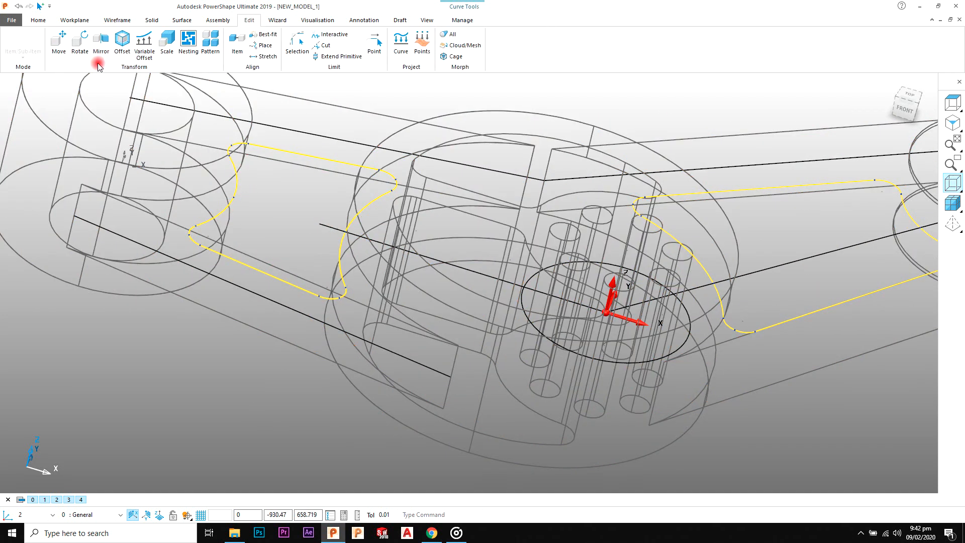
click(59, 45)
click(291, 261)
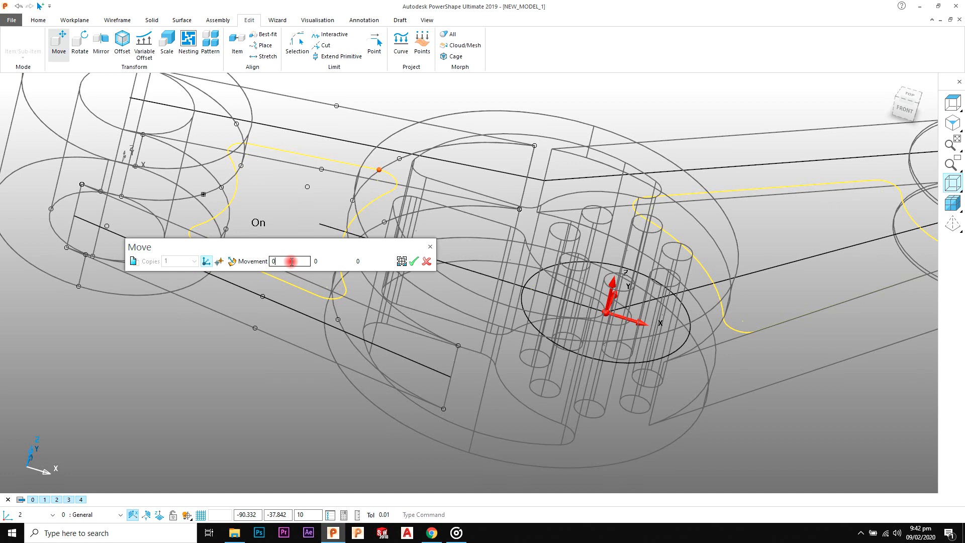
text(10)
key(Return)
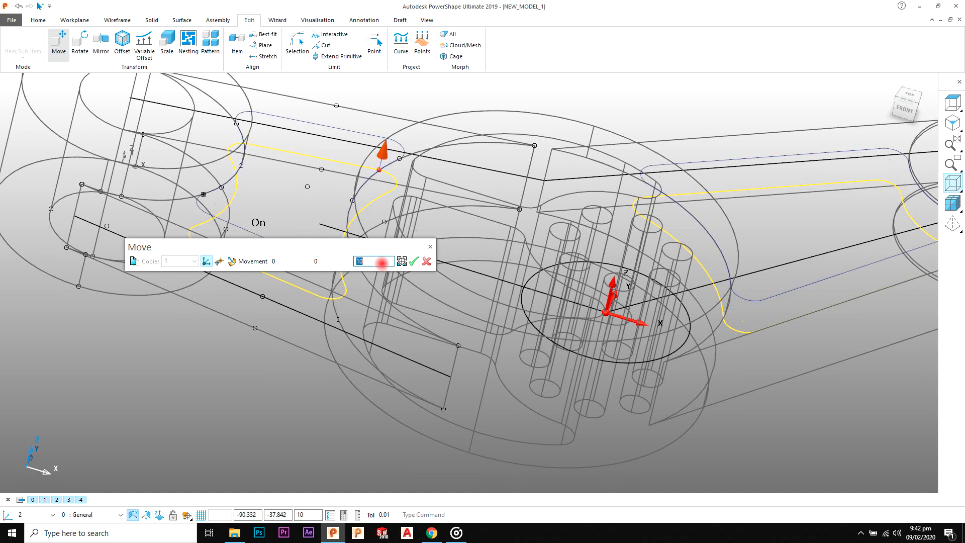
click(414, 262)
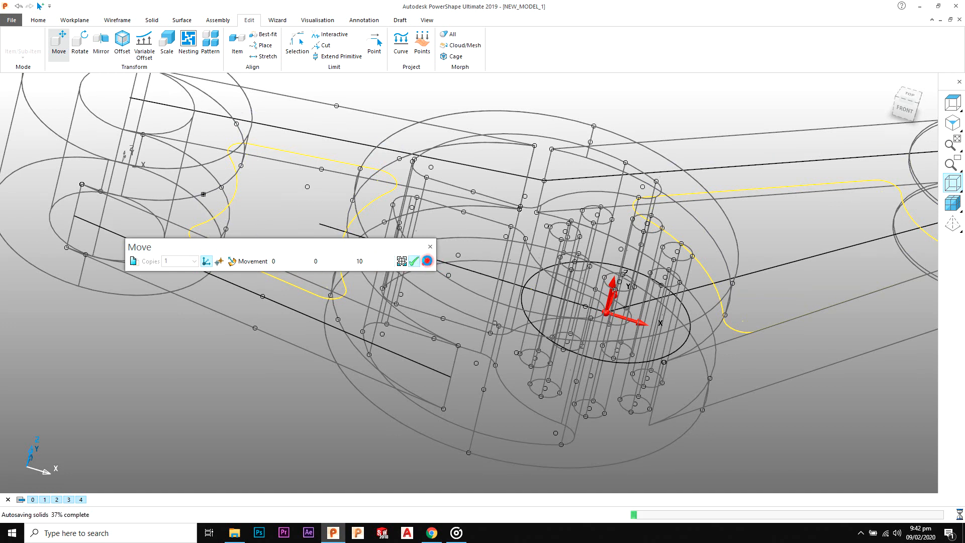
click(426, 262)
Step: Mirror the two arm pocket curves about the XY plane, keeping the originals
scroll(631, 149, down, 5)
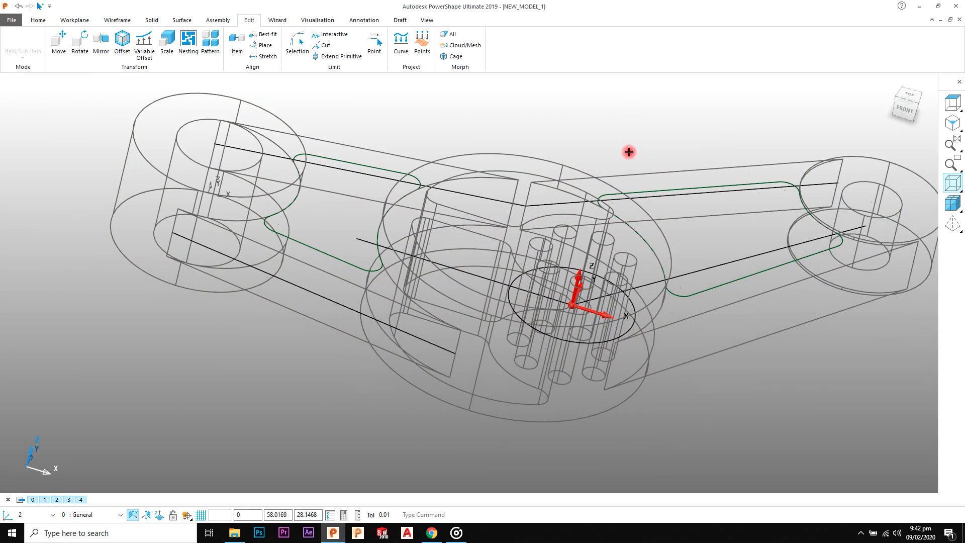
middle_drag(689, 296, 689, 239)
click(700, 249)
shift+click(363, 284)
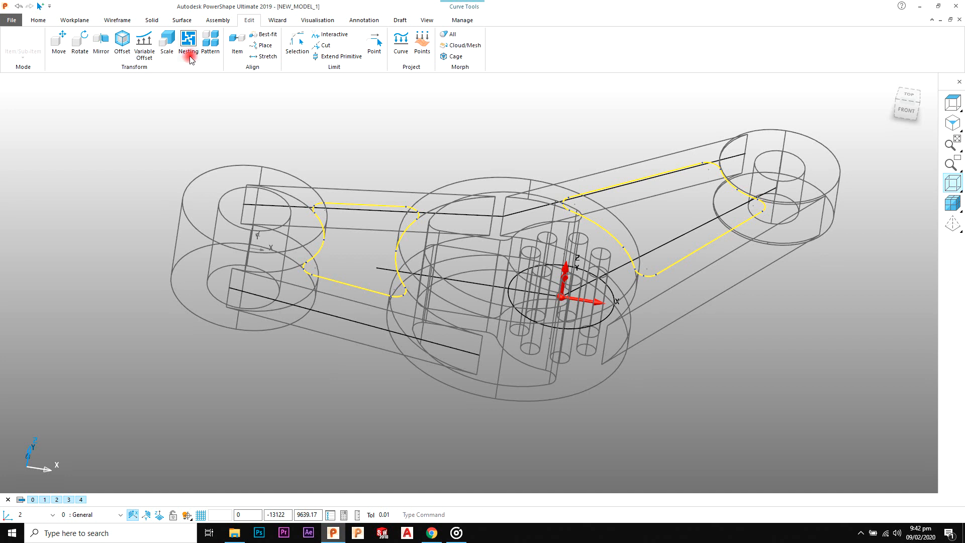
click(102, 44)
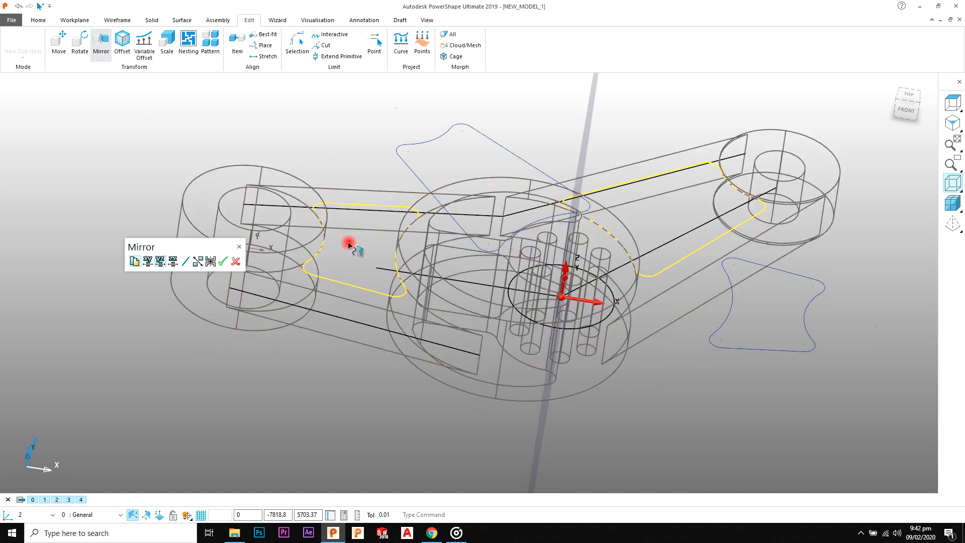
middle_drag(538, 348, 435, 350)
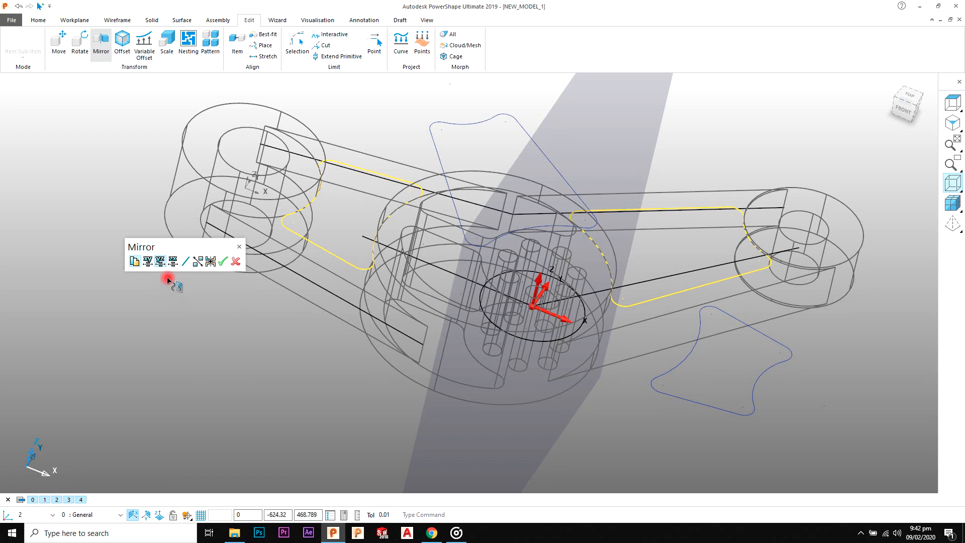
click(148, 262)
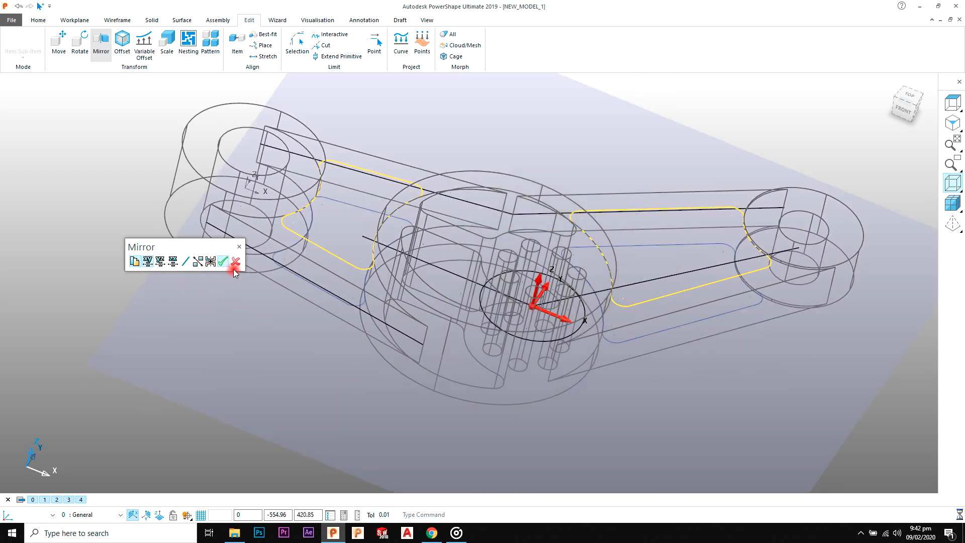
click(758, 126)
click(743, 287)
click(631, 367)
middle_drag(632, 367, 483, 257)
scroll(633, 271, up, 4)
shift+middle_drag(633, 237, 595, 177)
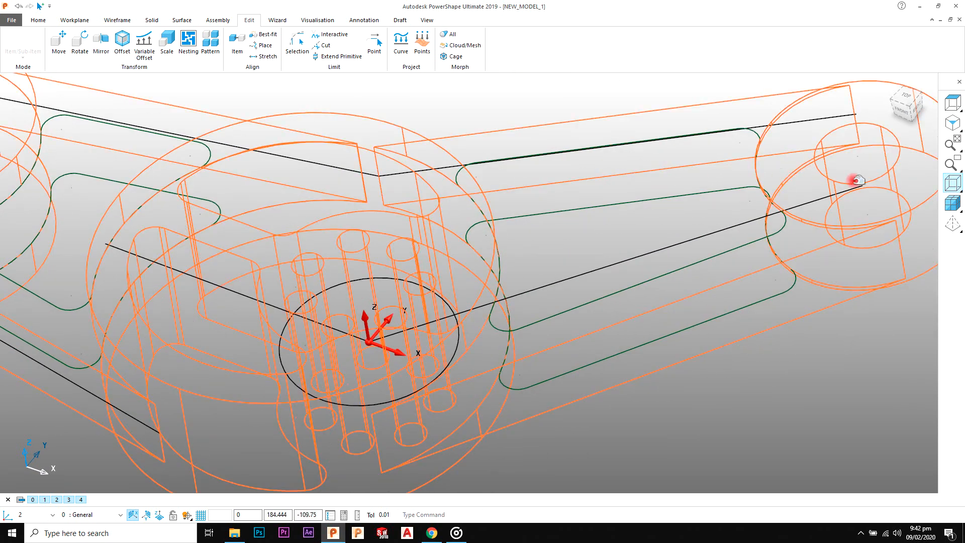
Step: Shade the model and cut the pockets in the upper faces of both arms as a blind Solid Cut with depth 5
click(953, 203)
scroll(503, 116, up, 2)
scroll(534, 136, down, 6)
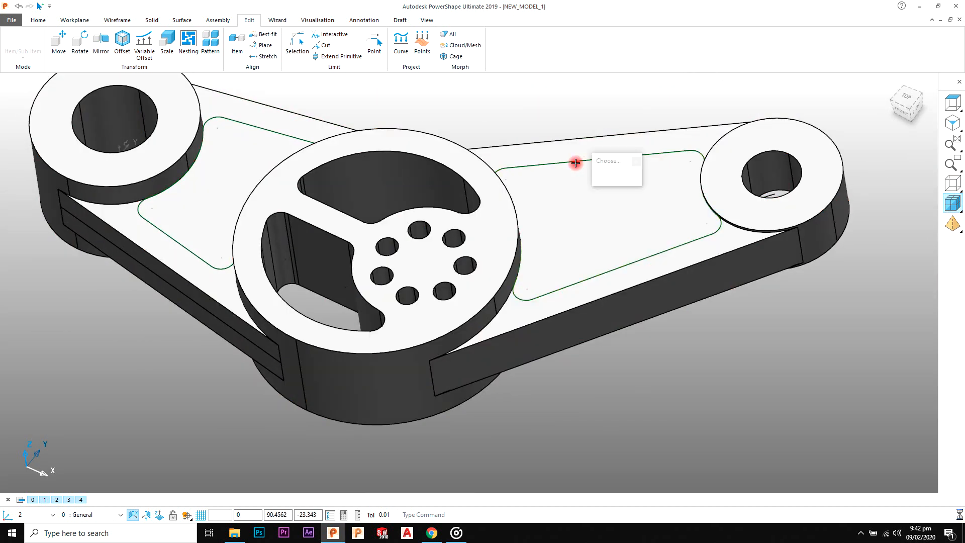
click(576, 162)
shift+click(296, 124)
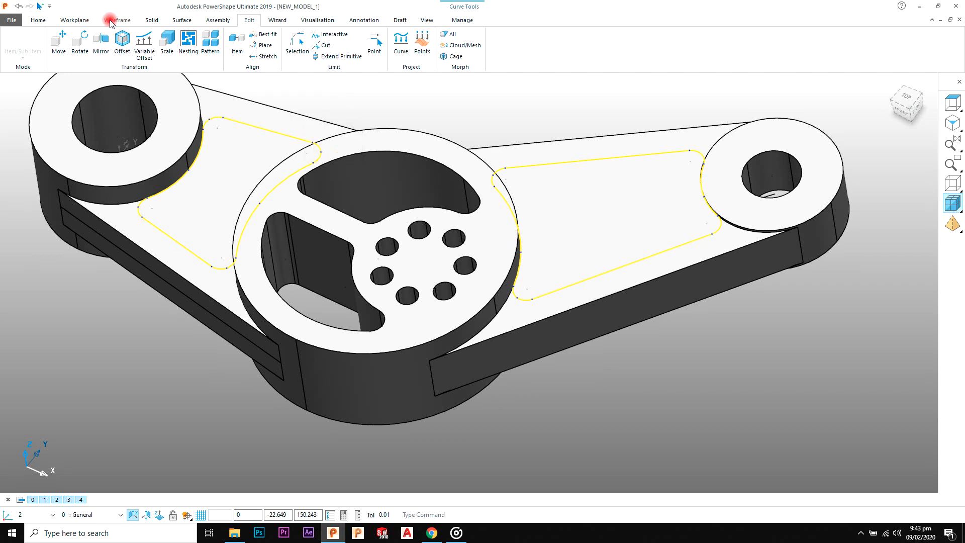
click(147, 20)
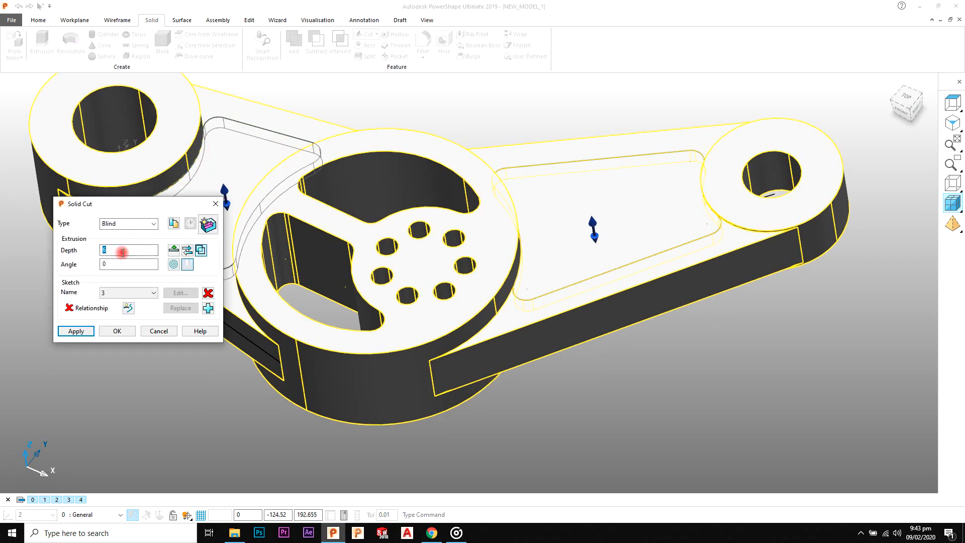
key(Return)
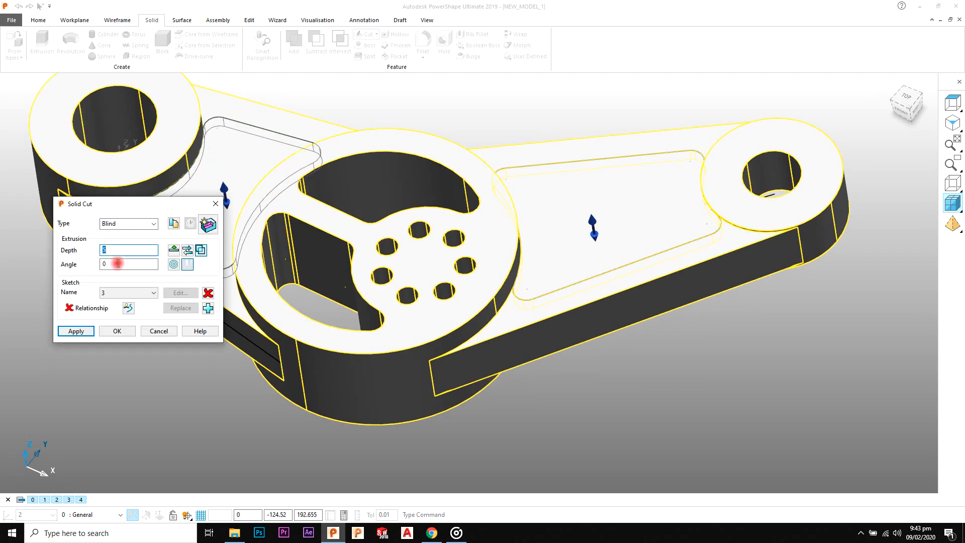
click(89, 330)
click(158, 331)
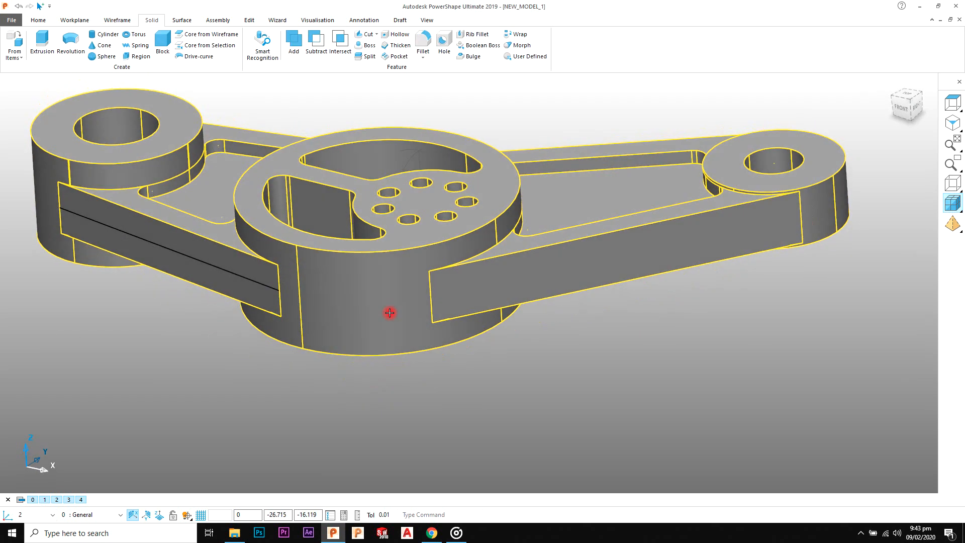
Step: Cut the mirrored pocket curves into the underside of both arms as a blind Solid Cut with depth 5
middle_drag(390, 312, 336, 378)
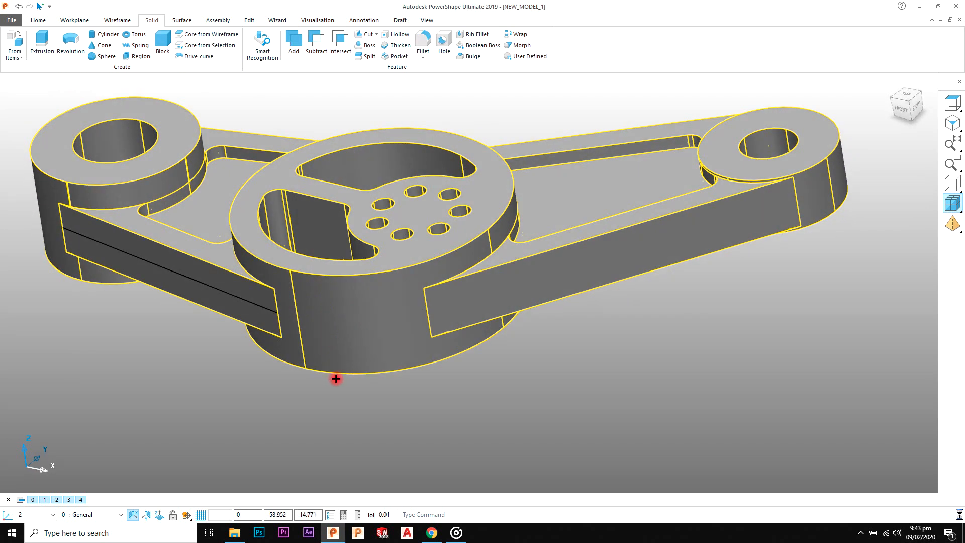
middle_drag(372, 257, 644, 252)
click(619, 288)
middle_drag(508, 300, 342, 313)
shift+click(320, 315)
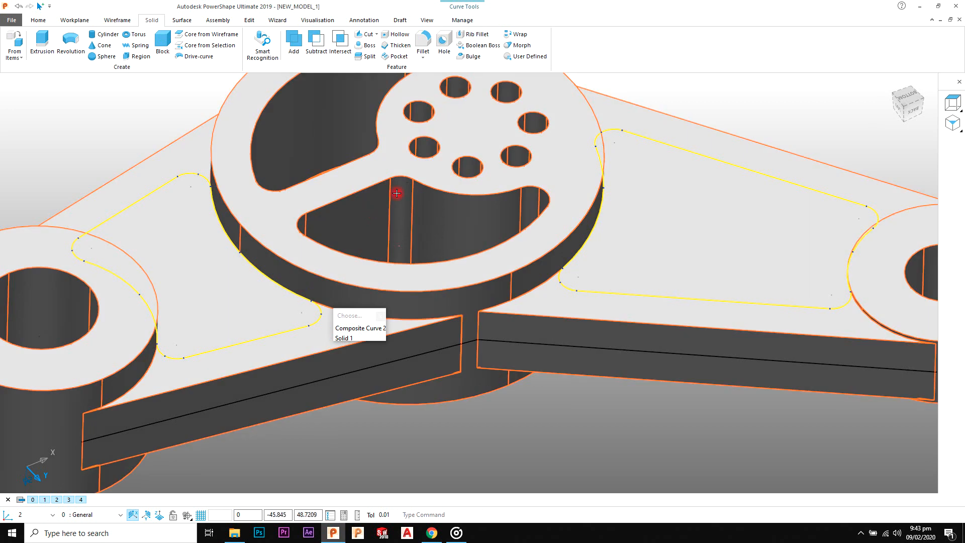
shift+middle_drag(396, 191, 436, 166)
scroll(351, 58, down, 5)
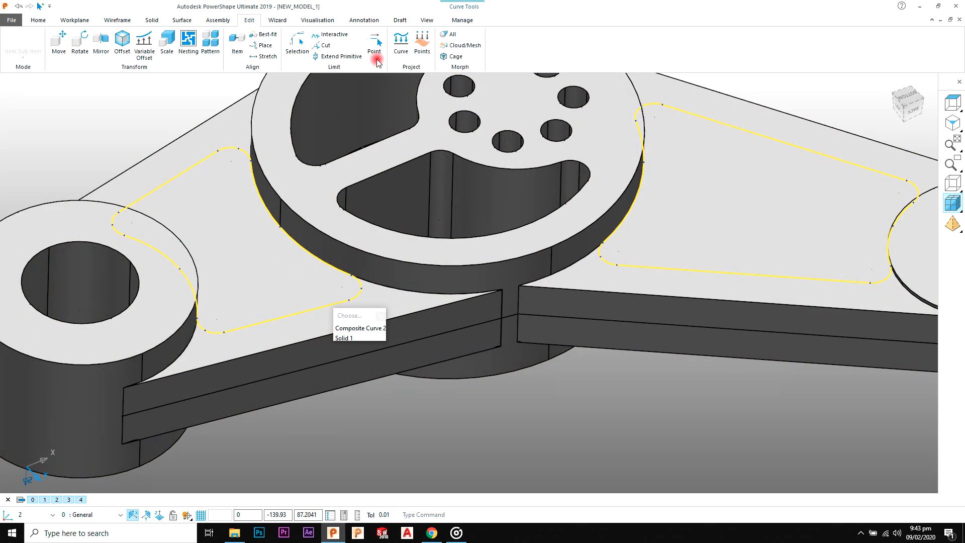
scroll(183, 25, up, 5)
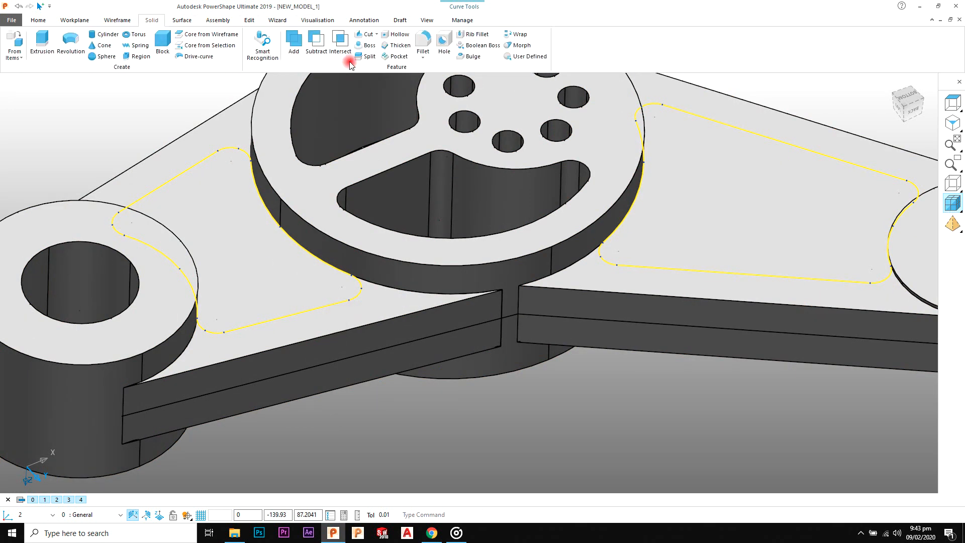
shift+middle_drag(332, 190, 394, 166)
double_click(131, 249)
double_click(132, 248)
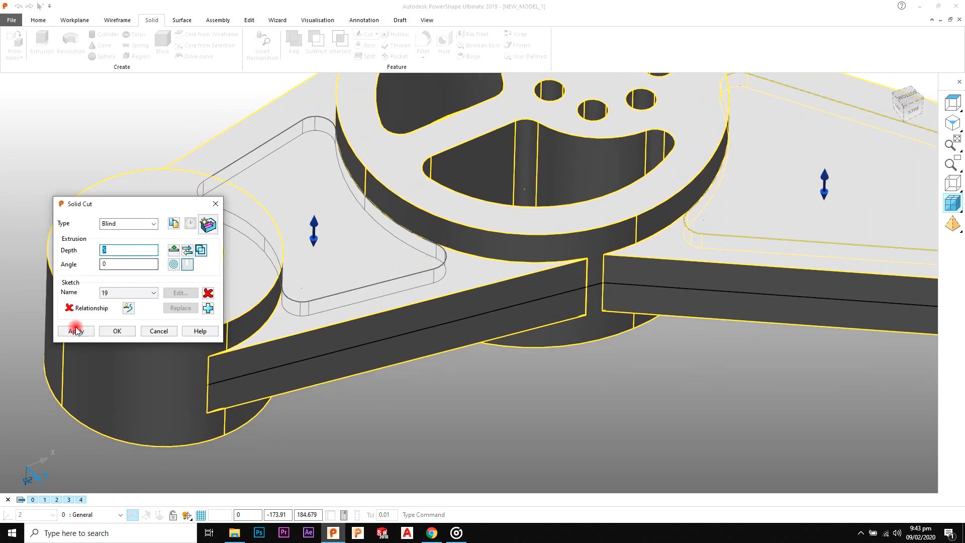
click(105, 332)
scroll(383, 271, down, 4)
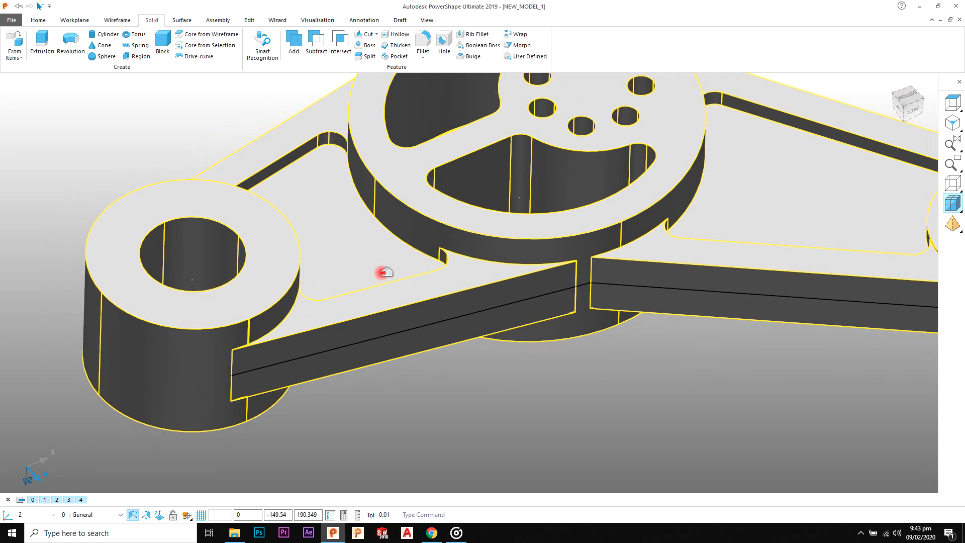
Step: Deselect the control arm solid and show the model as wireframe
middle_drag(525, 237, 528, 173)
click(527, 172)
shift+middle_drag(499, 256, 435, 180)
middle_drag(485, 189, 478, 218)
scroll(485, 237, up, 5)
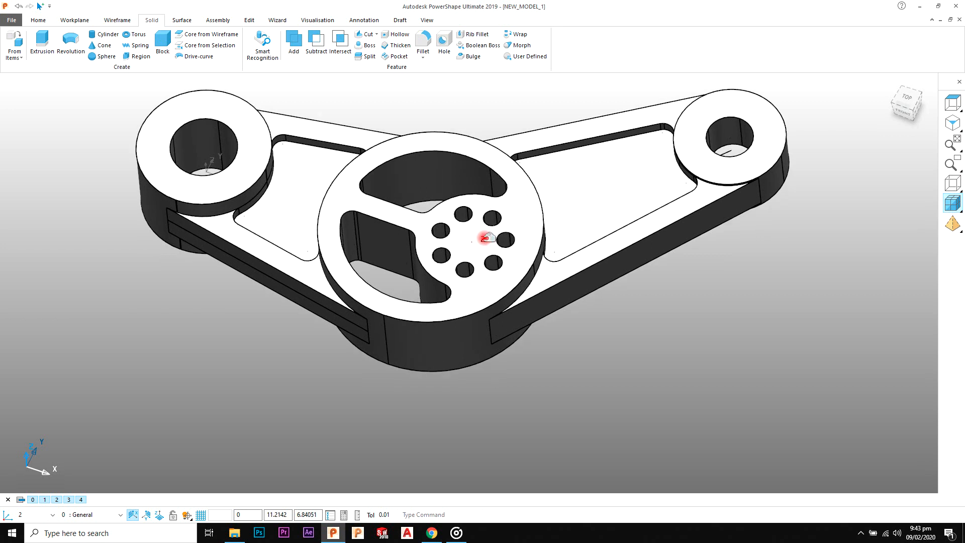
click(951, 184)
middle_drag(598, 267, 580, 242)
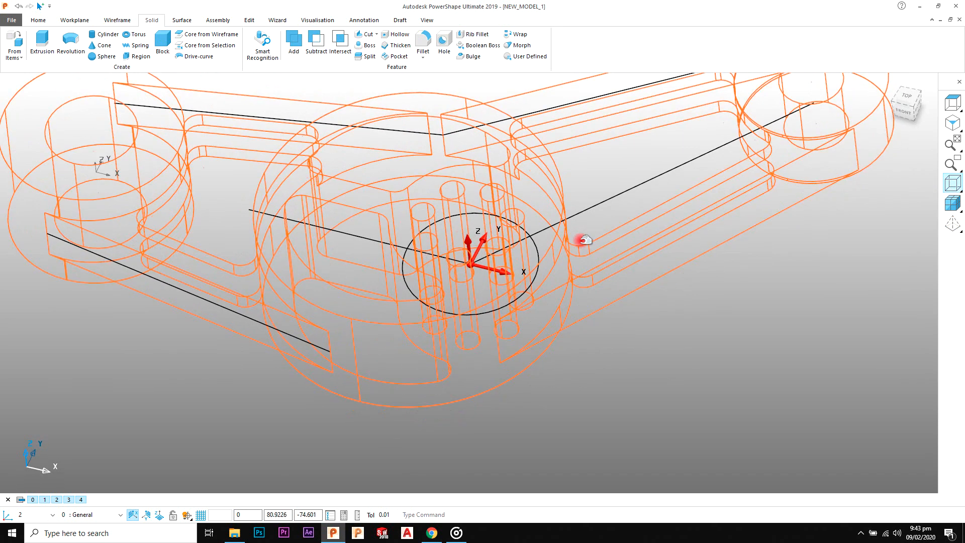
Step: Move the circle around the bolt holes by 20 along Z to the central hub's upper face
click(531, 243)
middle_drag(331, 196, 328, 169)
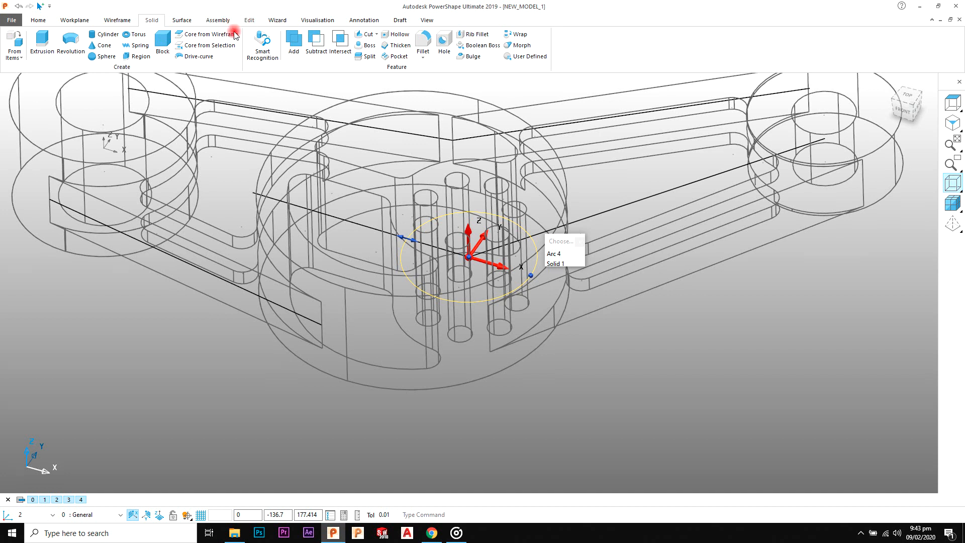
click(250, 20)
click(383, 261)
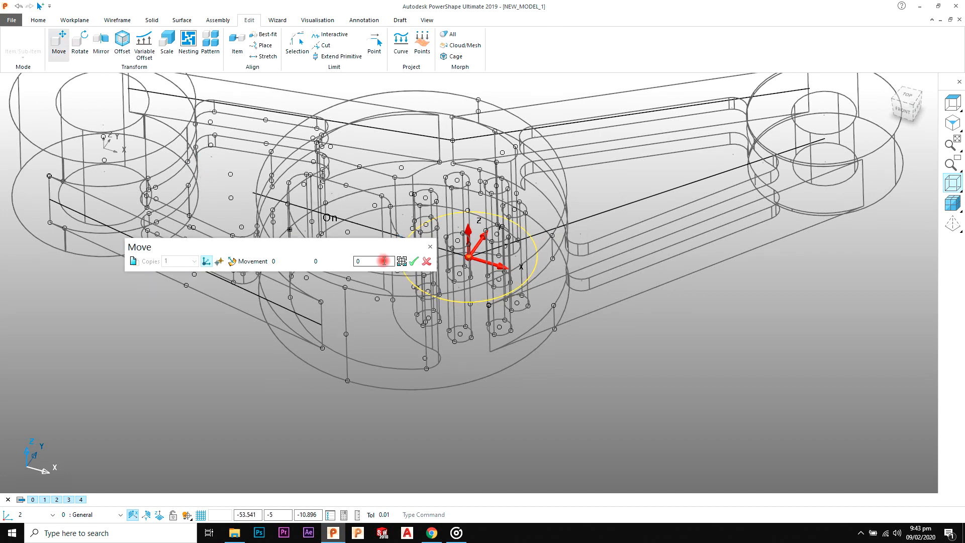
text(20)
key(Return)
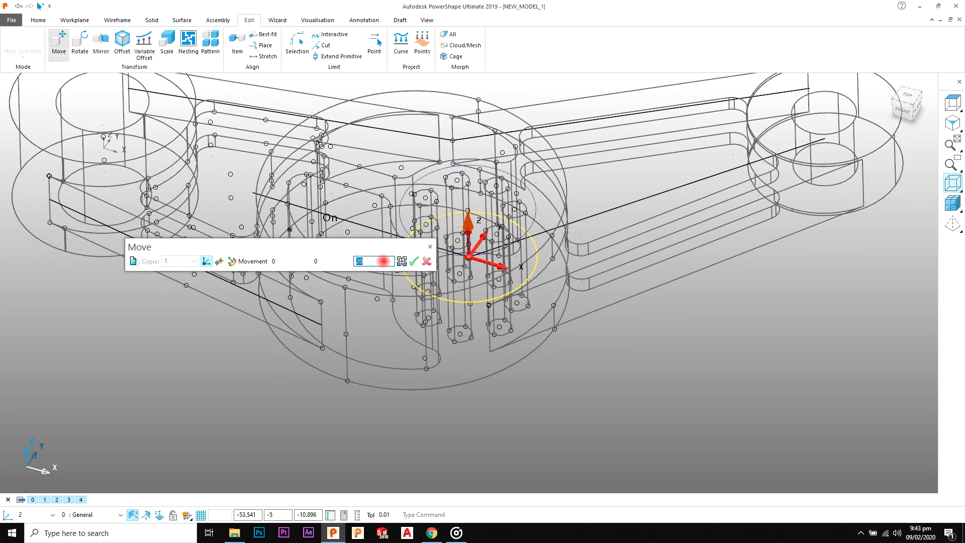
click(428, 261)
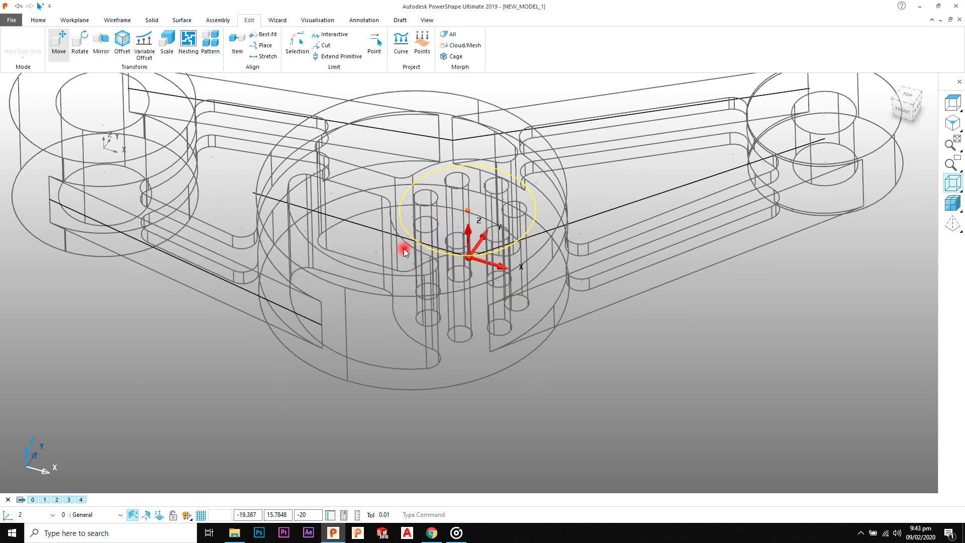
Step: Mirror the raised bolt-hole recess circle about the XY plane, keeping the original
click(183, 53)
click(107, 50)
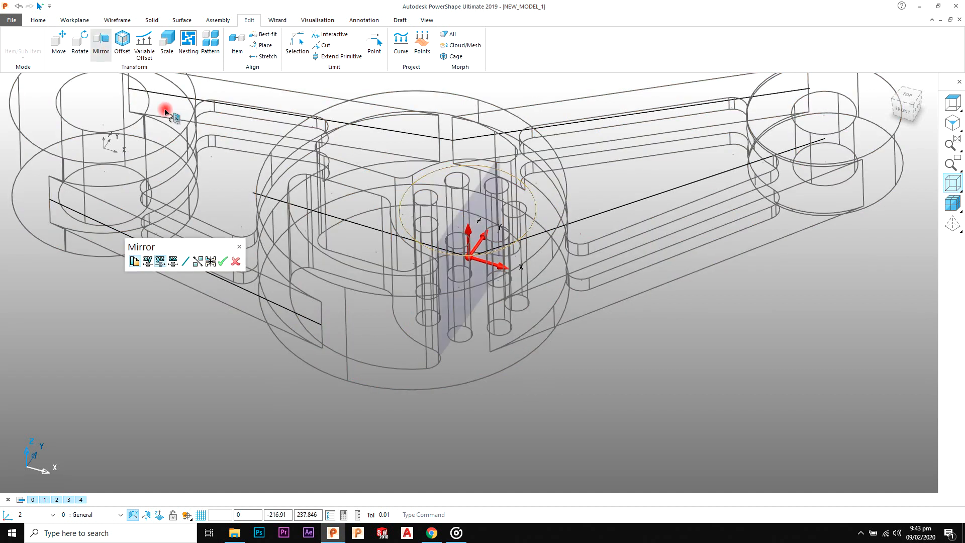
click(187, 199)
click(148, 262)
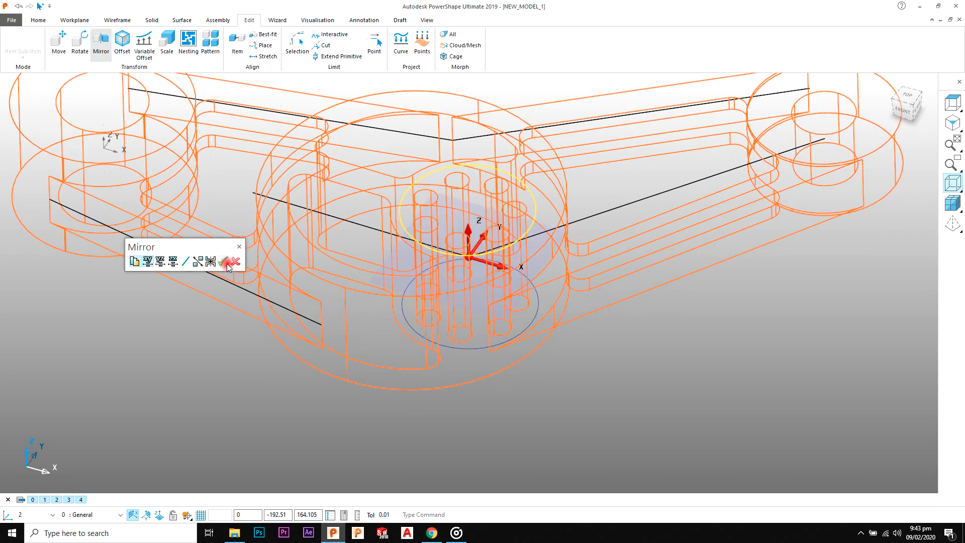
click(226, 263)
click(234, 262)
click(652, 356)
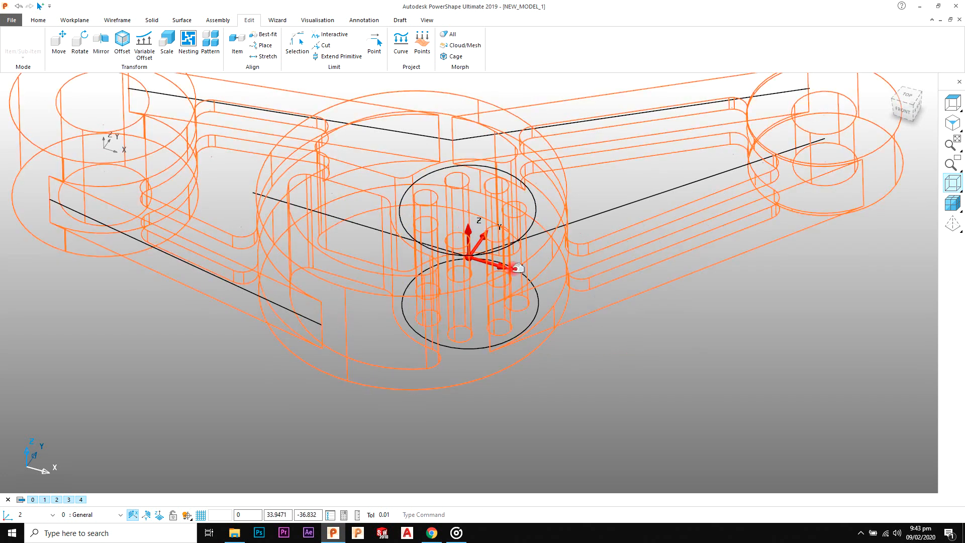
Step: Shade the model, check the reference drawing, and cut the upper circle into the central hub as a blind Solid Cut with depth 4
click(952, 203)
shift+middle_drag(666, 255, 705, 212)
click(541, 205)
click(556, 216)
shift+middle_drag(366, 173, 365, 198)
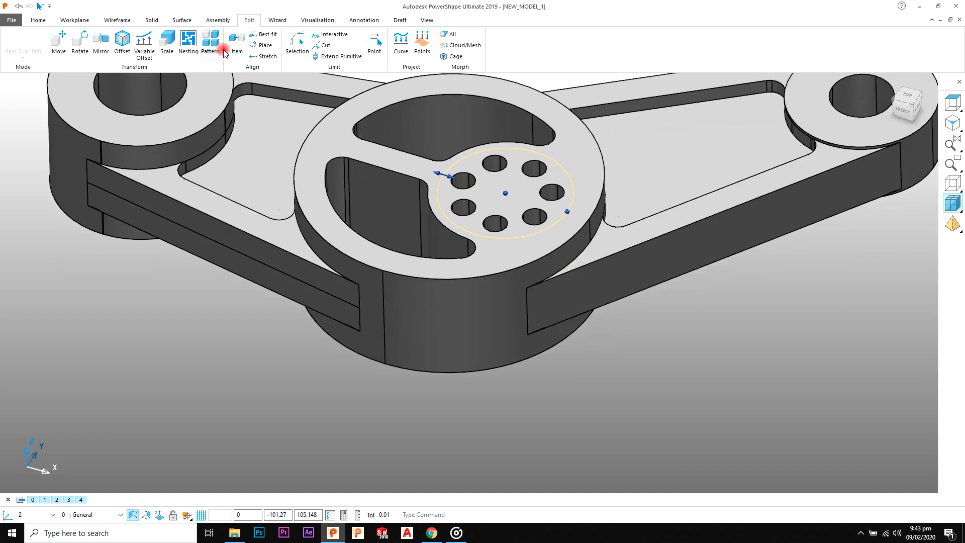
click(152, 20)
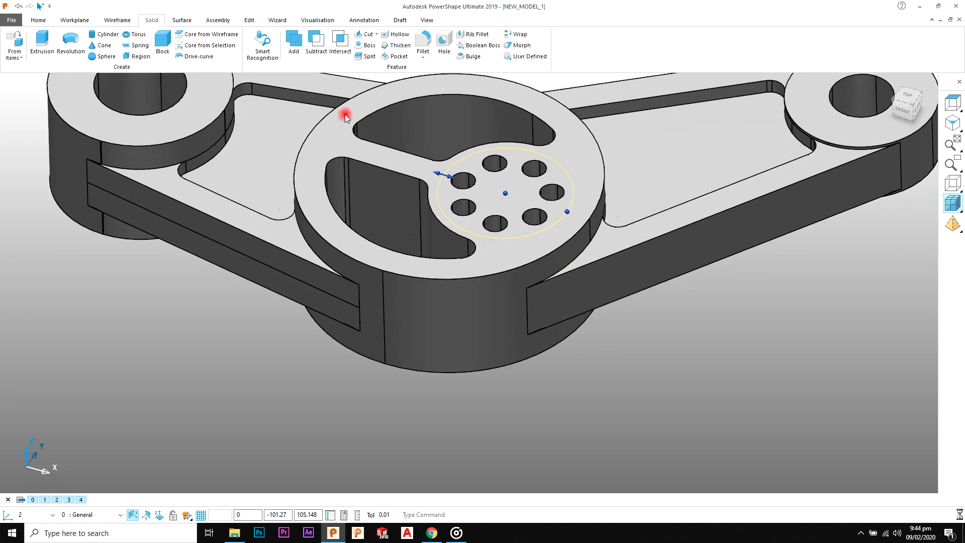
click(371, 144)
click(129, 258)
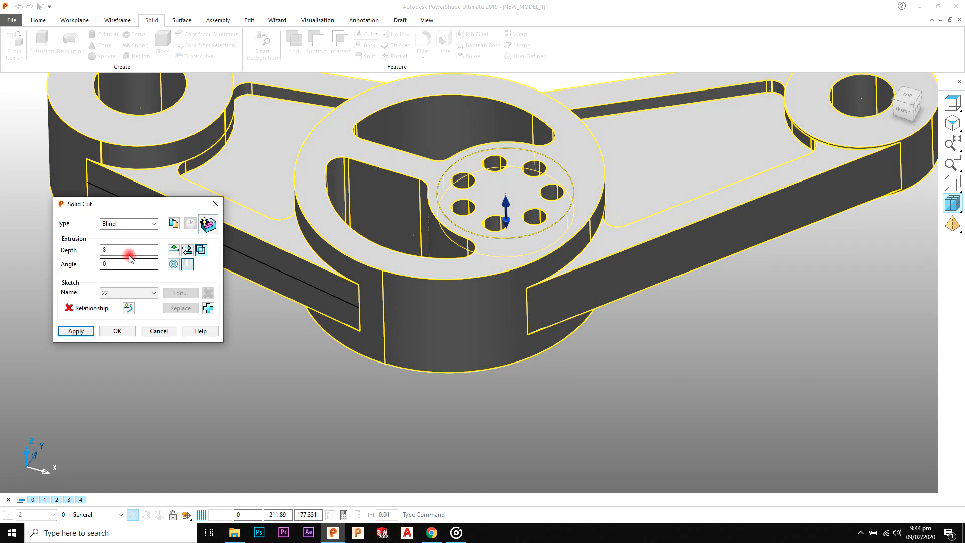
key(alt+Tab)
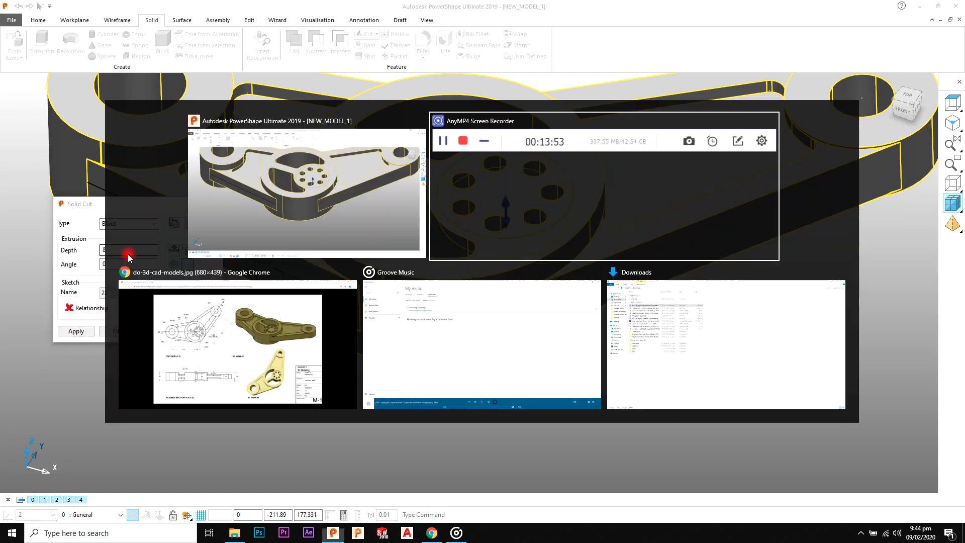
key(alt+Tab)
key(Tab)
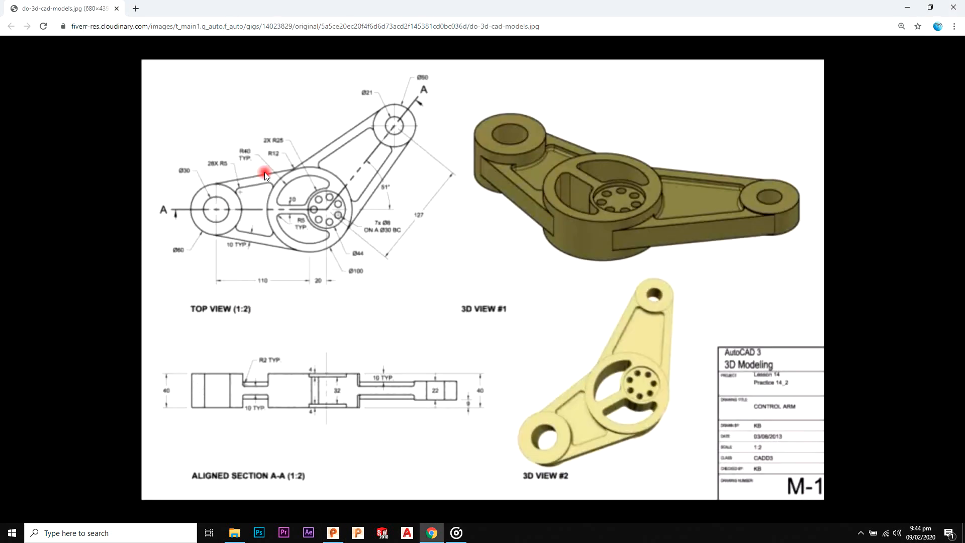
key(alt+Tab)
click(315, 370)
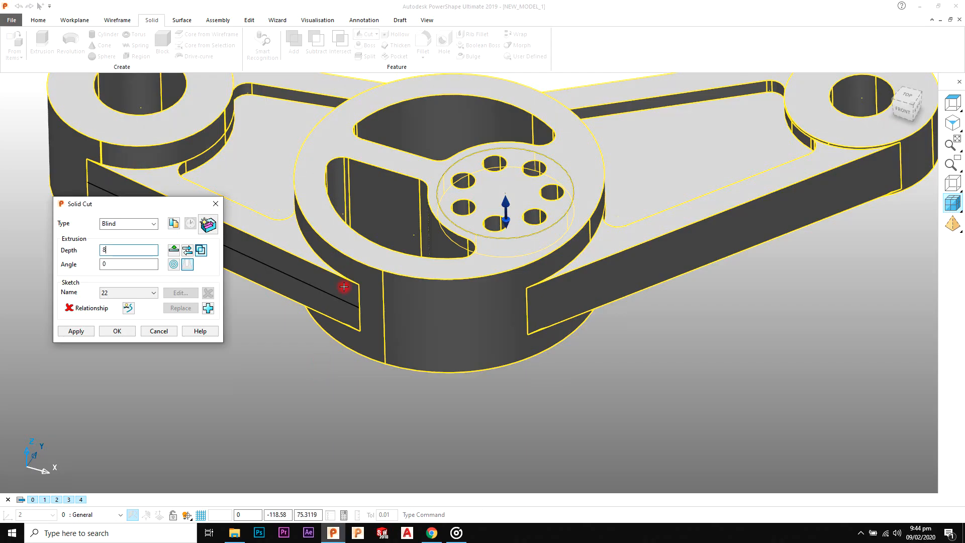
text(4)
click(113, 330)
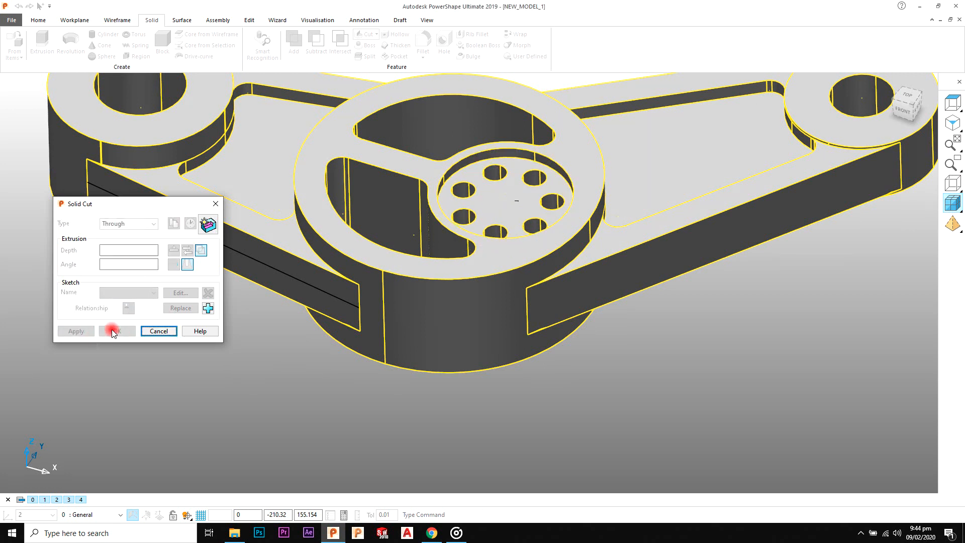
click(158, 331)
Step: Cut the mirrored circle into the underside of the central hub as a blind Solid Cut with depth 4
middle_drag(431, 329, 452, 270)
click(452, 271)
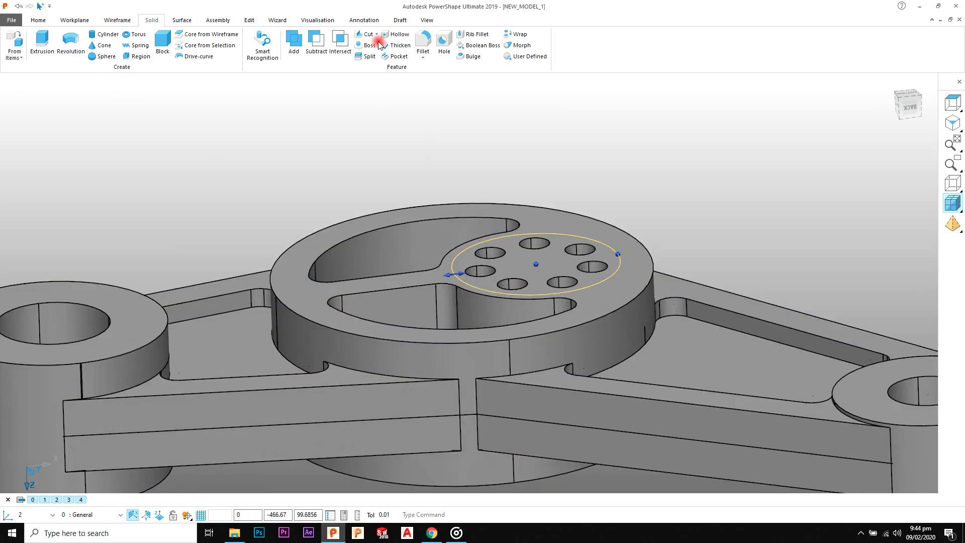
double_click(118, 250)
text(4)
click(87, 333)
click(145, 331)
Step: Check the fillet size in the reference drawing and fillet the floor edge of the longer arm's upper pocket with radius 2
scroll(363, 201, down, 3)
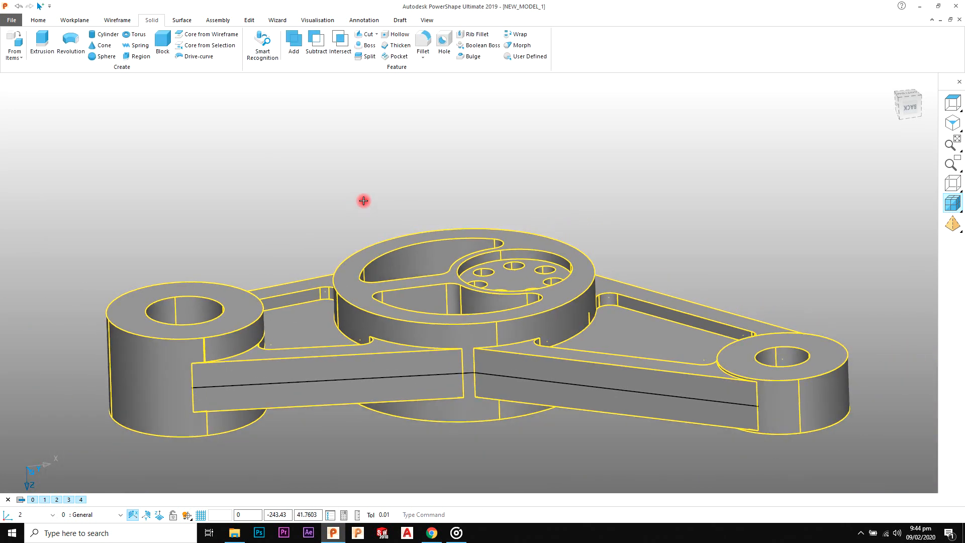
click(952, 123)
click(628, 230)
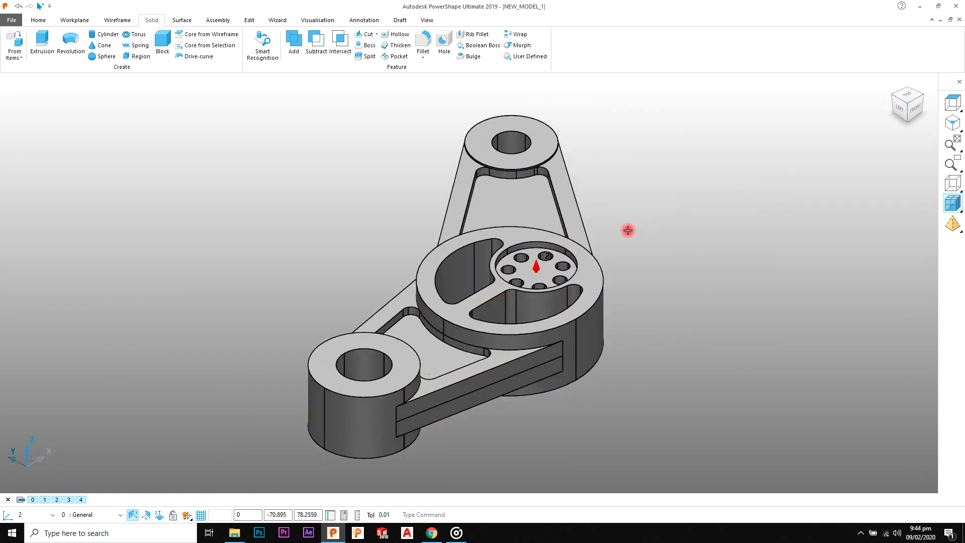
scroll(628, 230, up, 2)
key(alt+Tab)
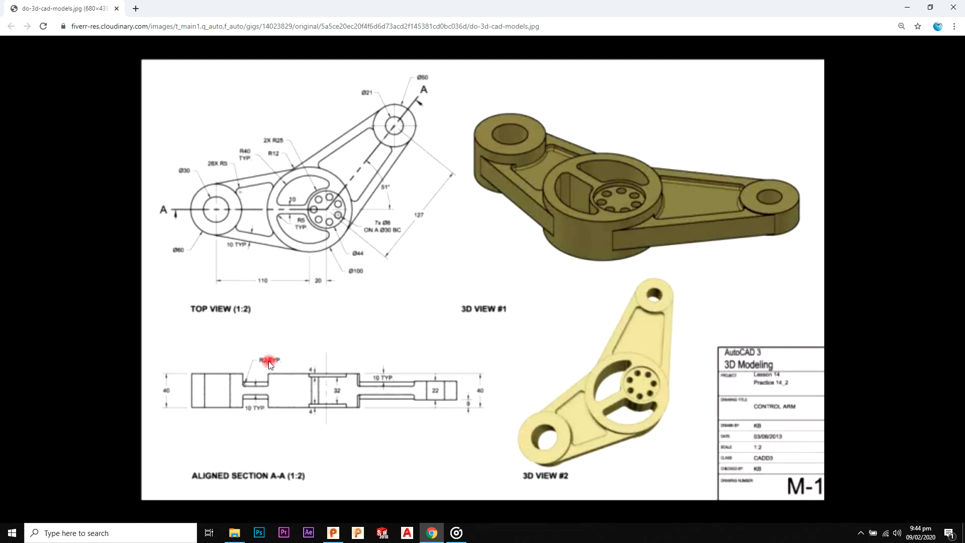
key(alt+Tab)
middle_drag(457, 252, 401, 112)
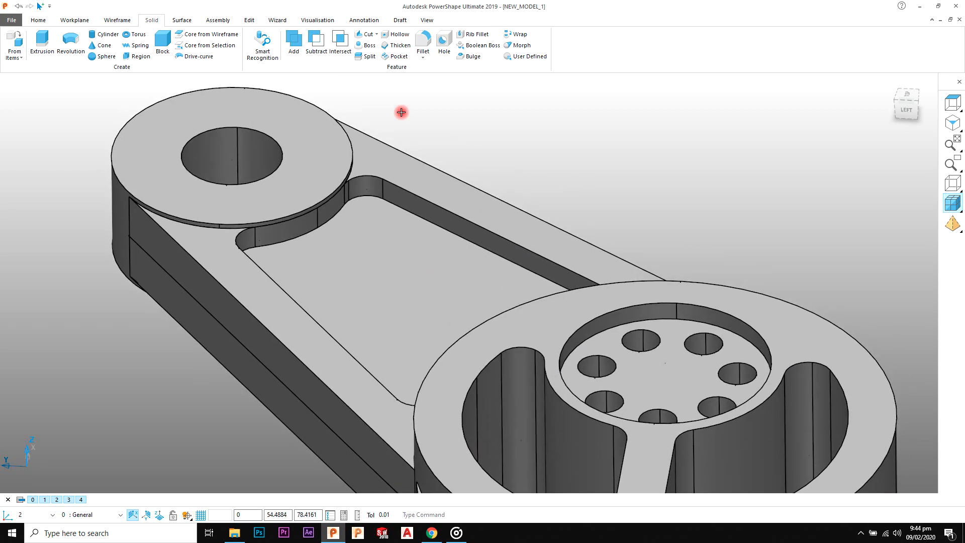
click(428, 45)
click(409, 208)
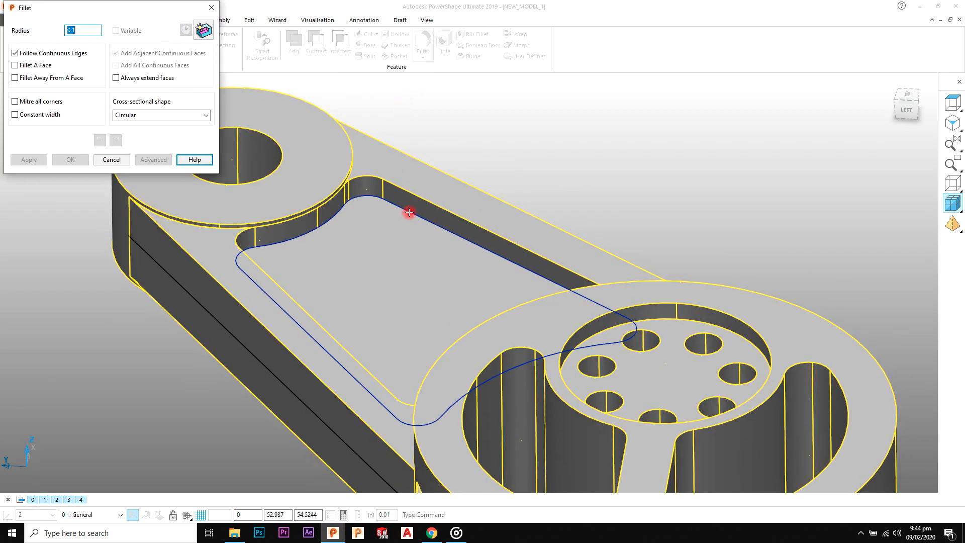
double_click(89, 30)
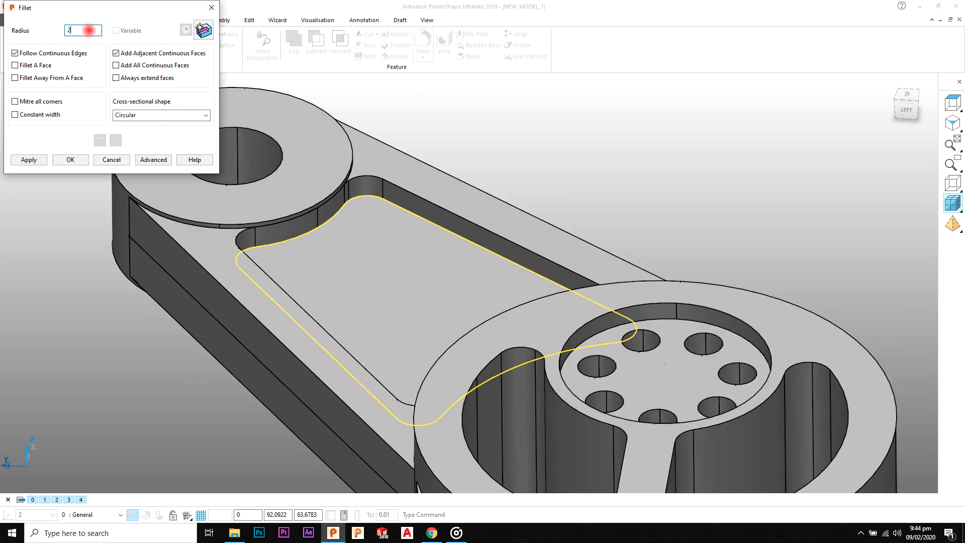
click(29, 159)
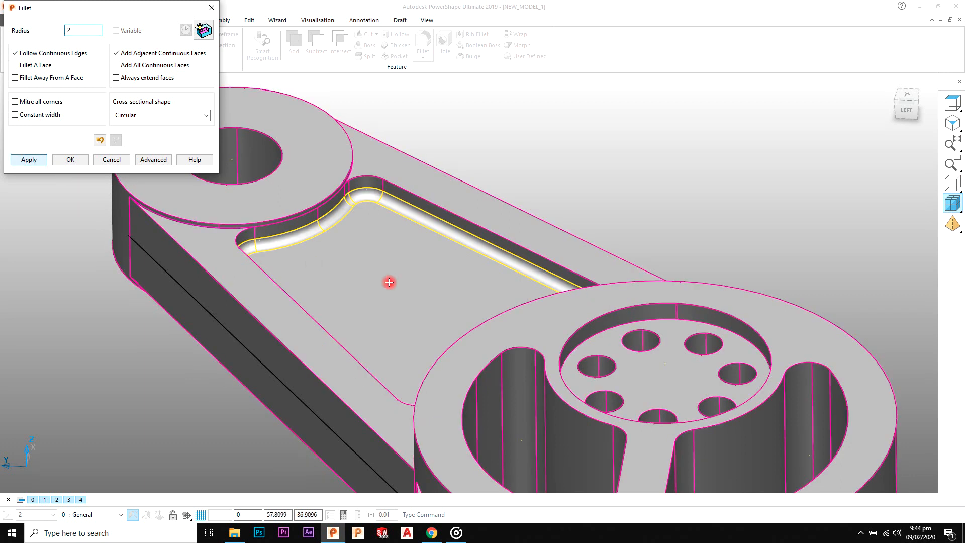
Step: Fillet the floor edge of the shorter arm's upper pocket with radius 2 and finish the Fillet command
middle_drag(394, 189, 483, 313)
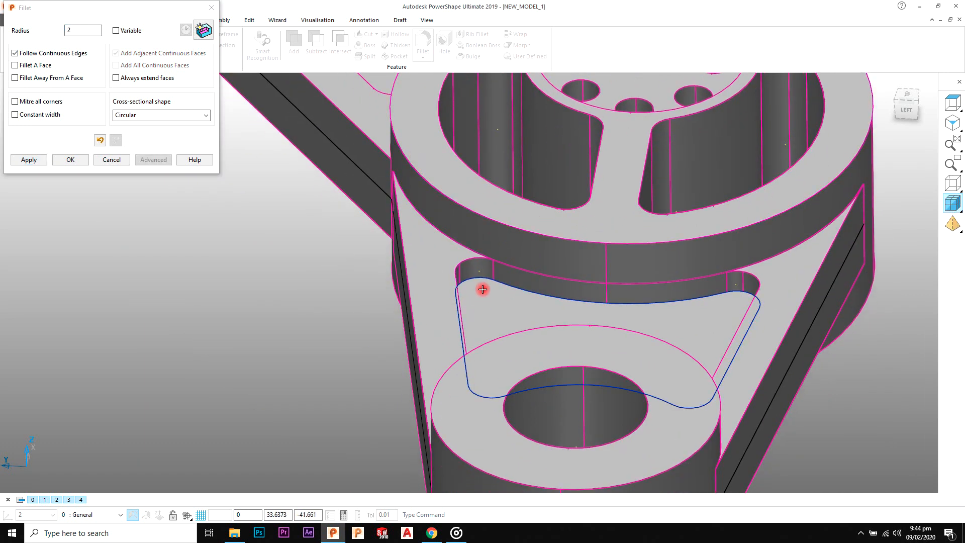
click(483, 289)
click(30, 160)
click(83, 161)
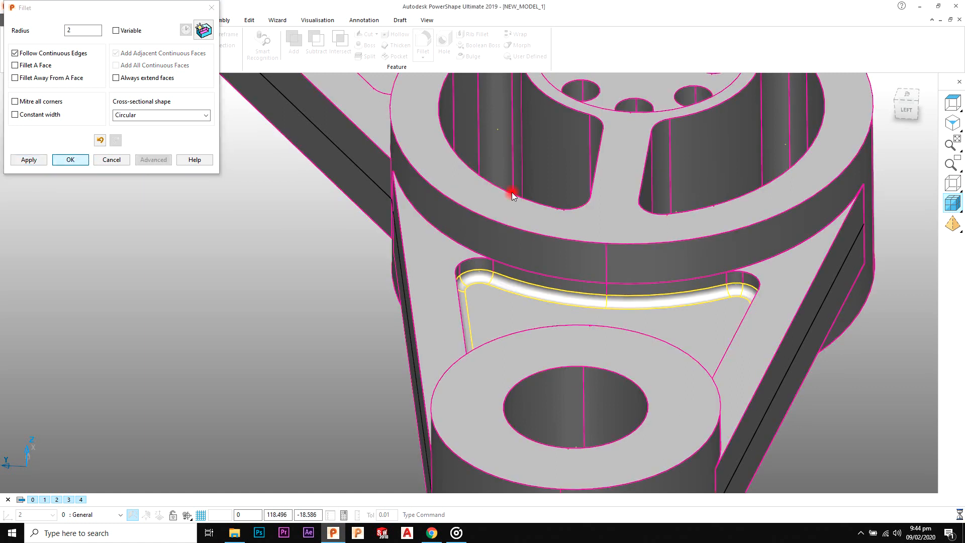
Step: Select the whole control arm model, colour it orange, and view the deselected part from above the front
click(951, 126)
click(794, 176)
middle_drag(698, 274, 529, 271)
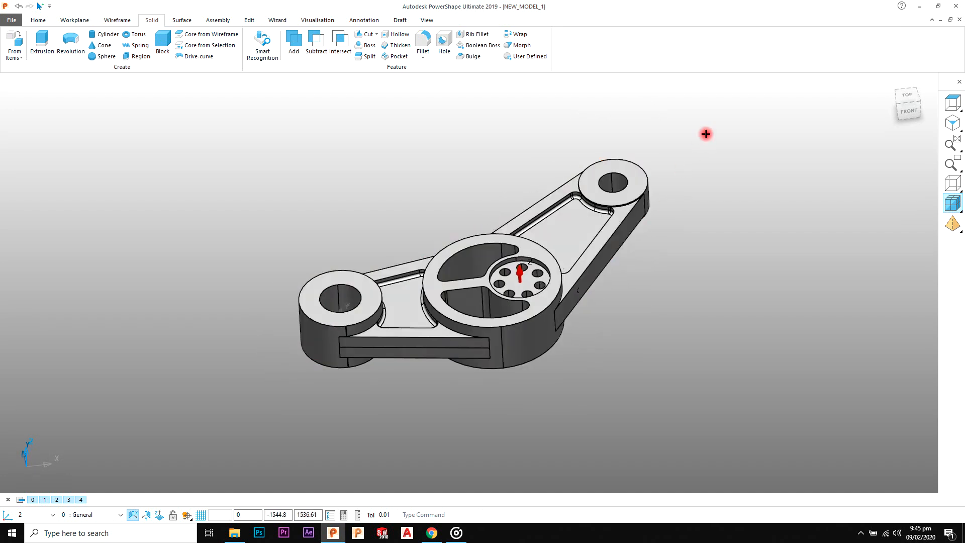
drag(702, 140, 286, 390)
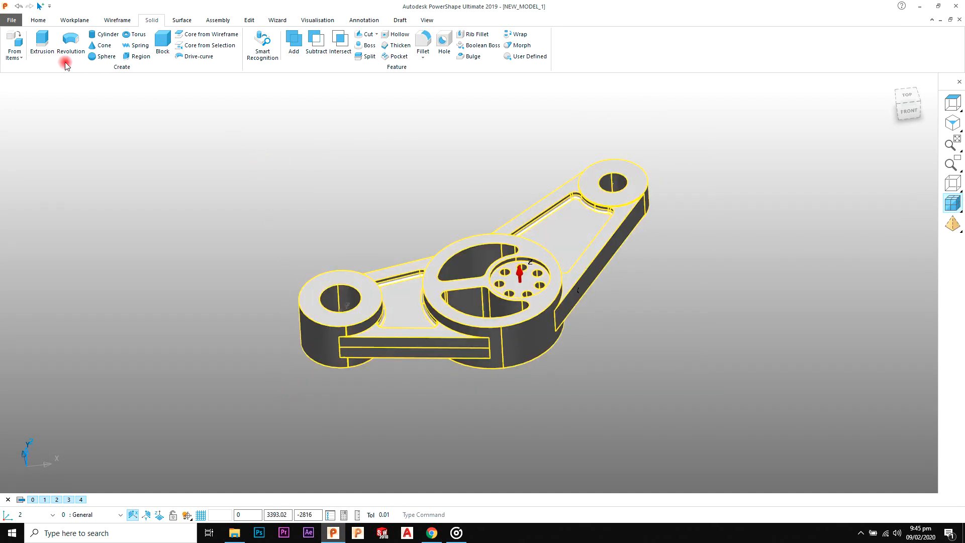
click(39, 20)
click(473, 56)
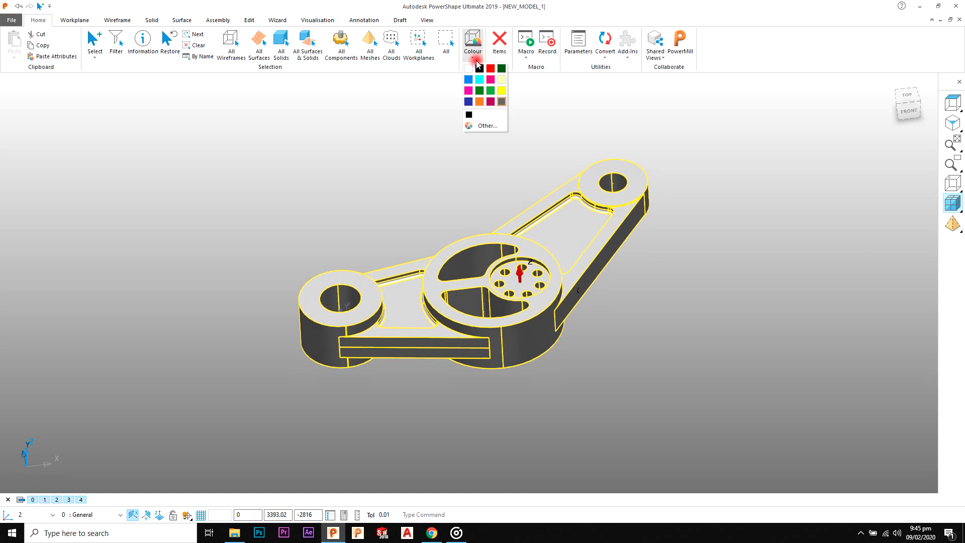
click(479, 102)
click(692, 187)
shift+middle_drag(654, 212, 613, 228)
scroll(613, 229, up, 3)
shift+middle_drag(565, 209, 642, 213)
scroll(596, 250, up, 2)
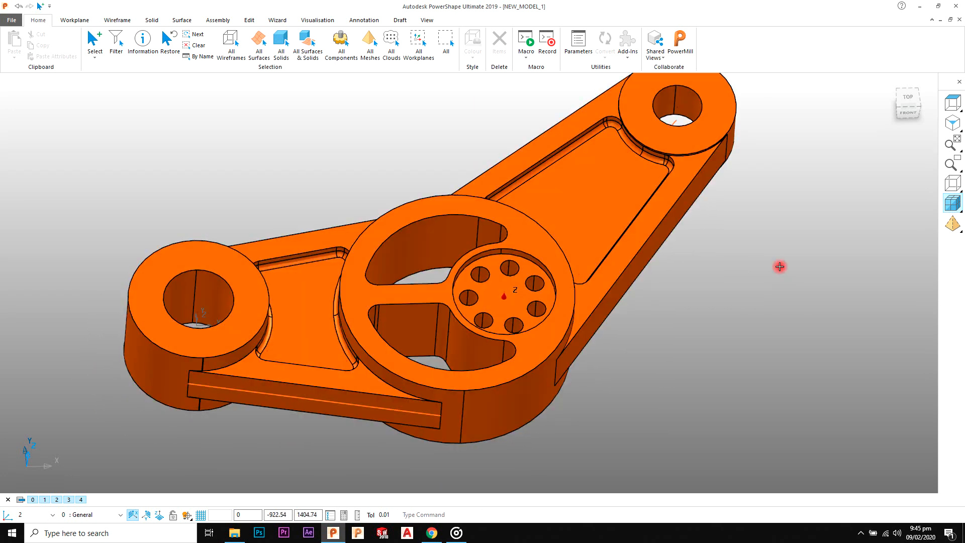